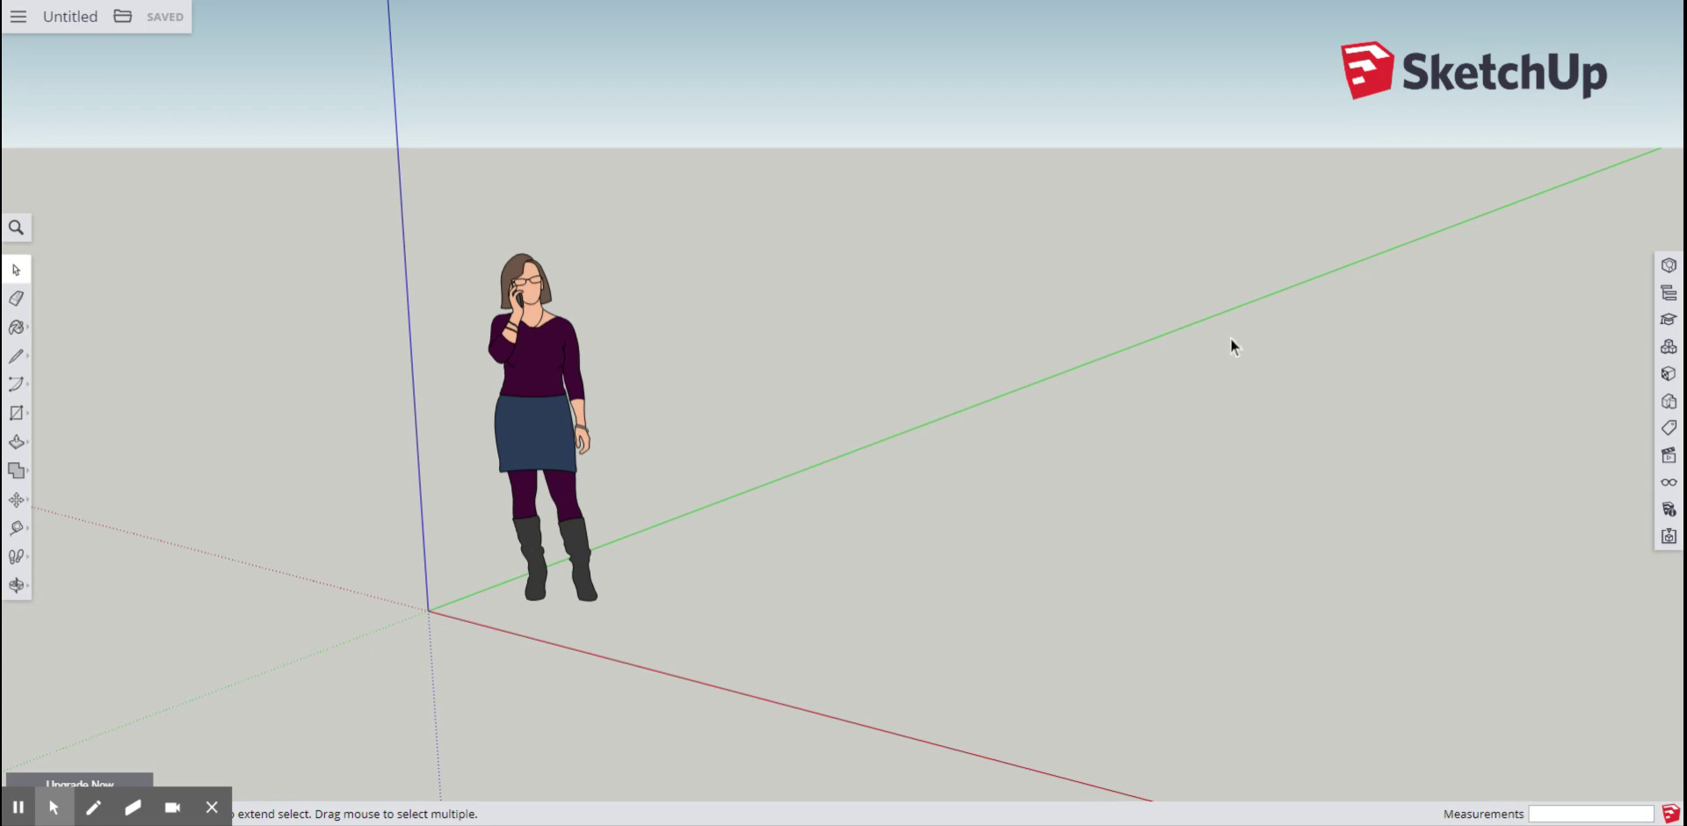
# - Set the model to a parallel-projection top view and delete the default human figure
pyautogui.click(1671, 459)
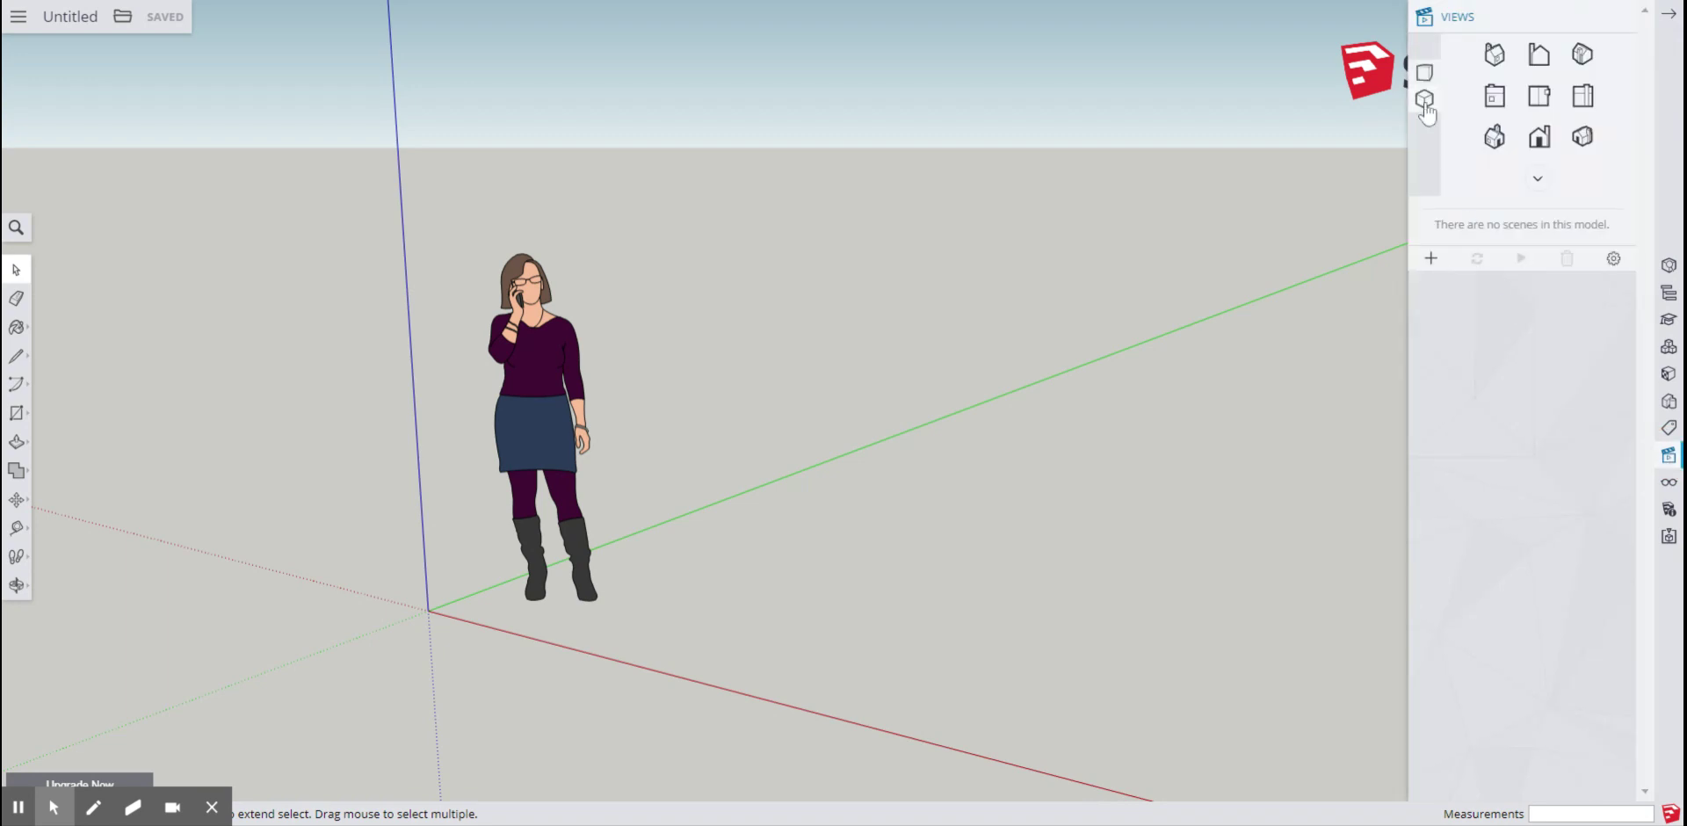
pyautogui.click(1424, 101)
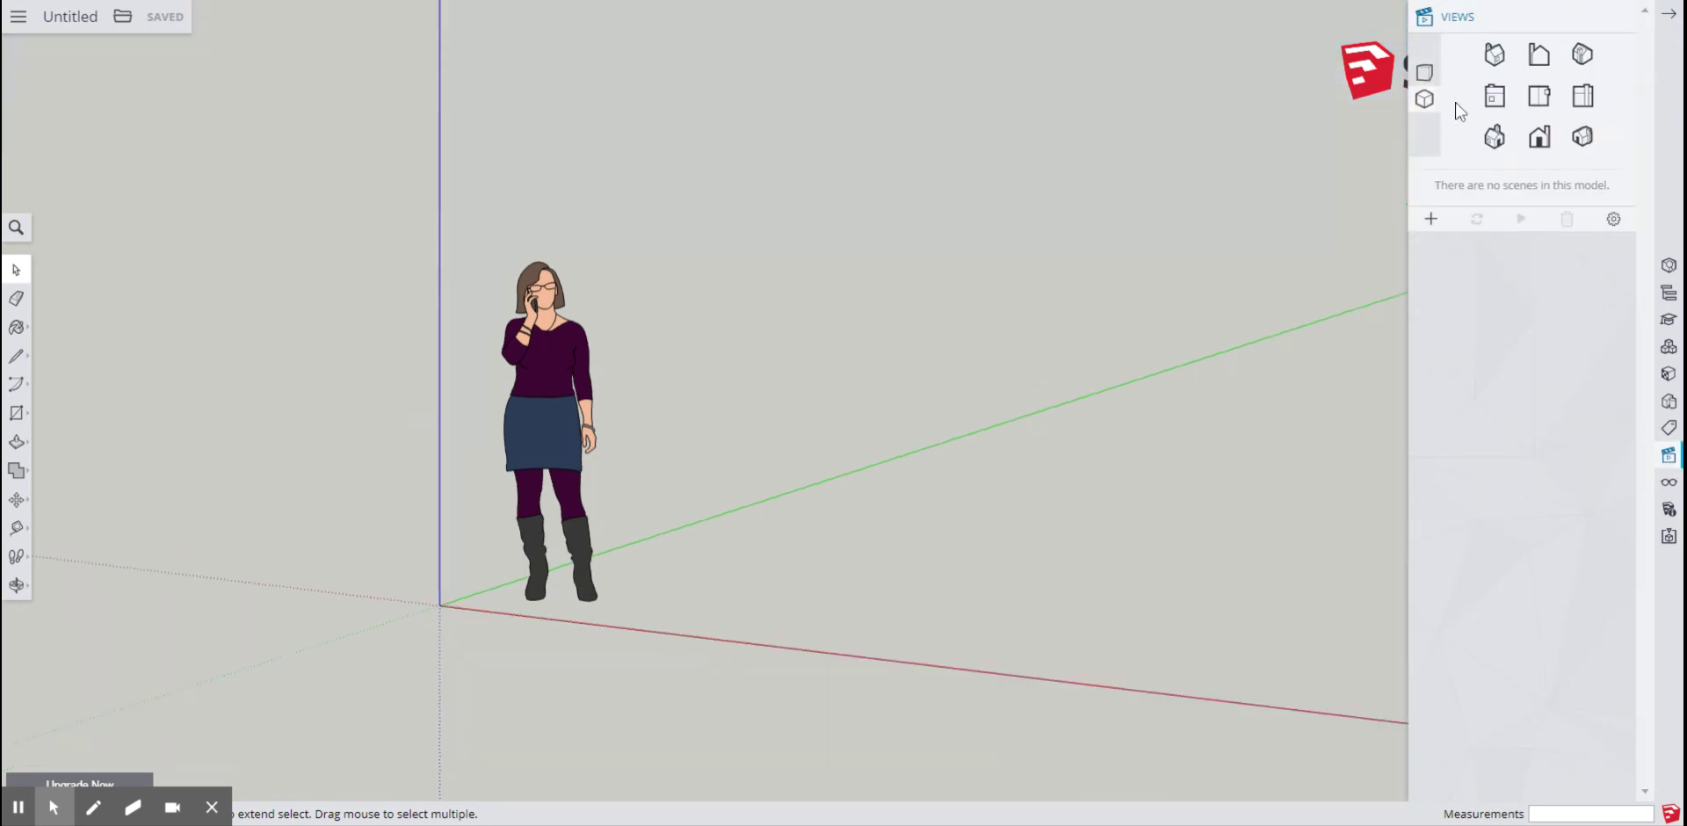
pyautogui.click(1547, 103)
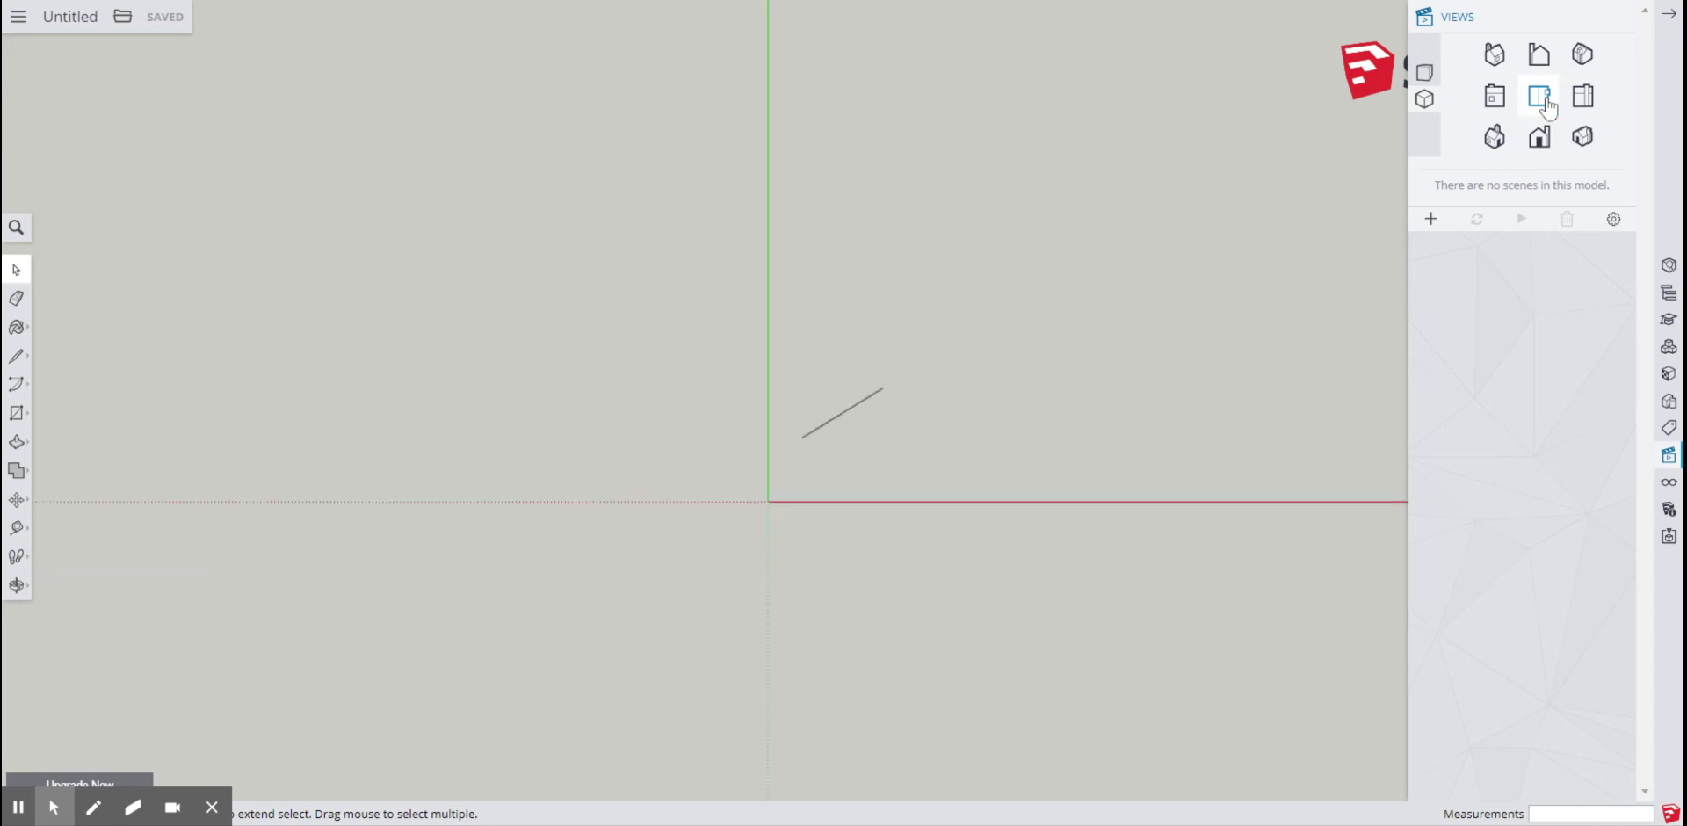
pyautogui.click(1672, 15)
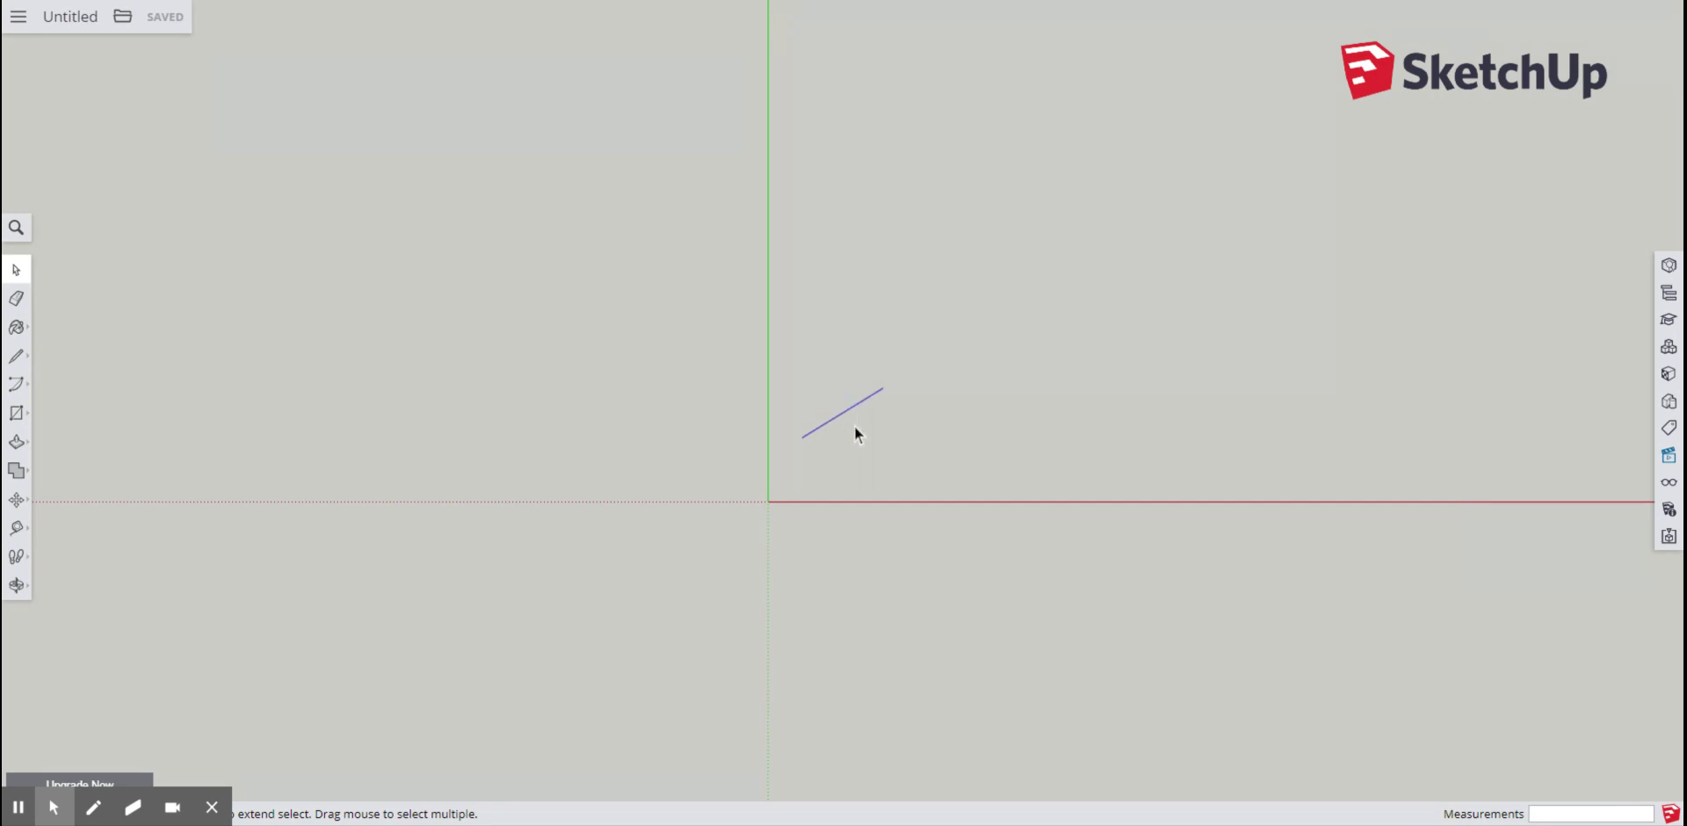
pyautogui.press('Delete')
# - Draw a 20.5' horizontal wall line parallel to the red axis, just below it and extending to the left
pyautogui.click(16, 356)
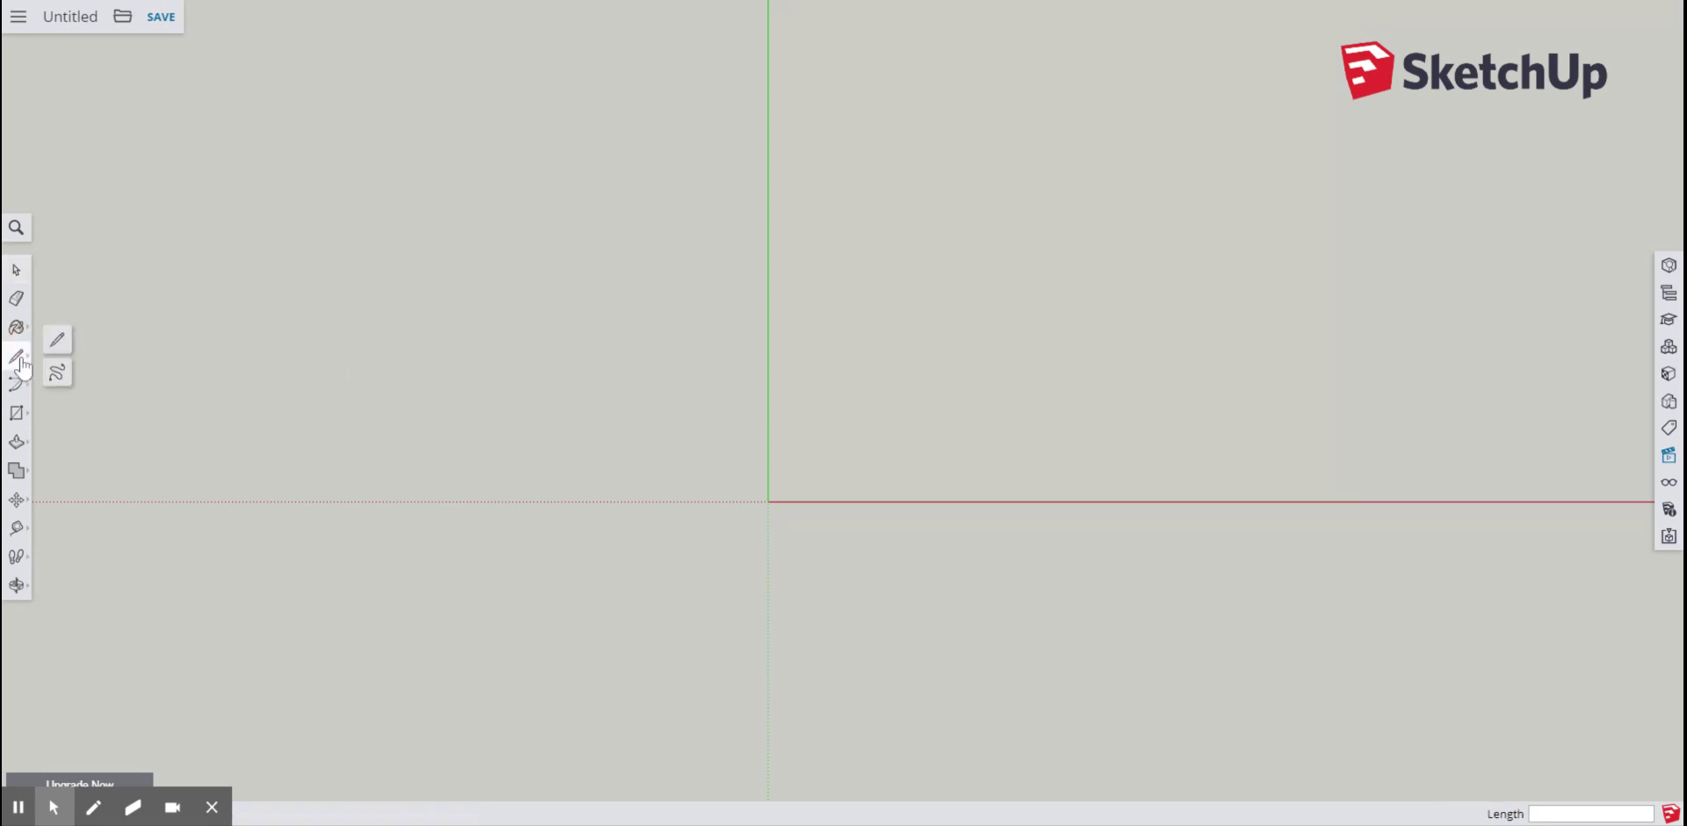
pyautogui.click(57, 347)
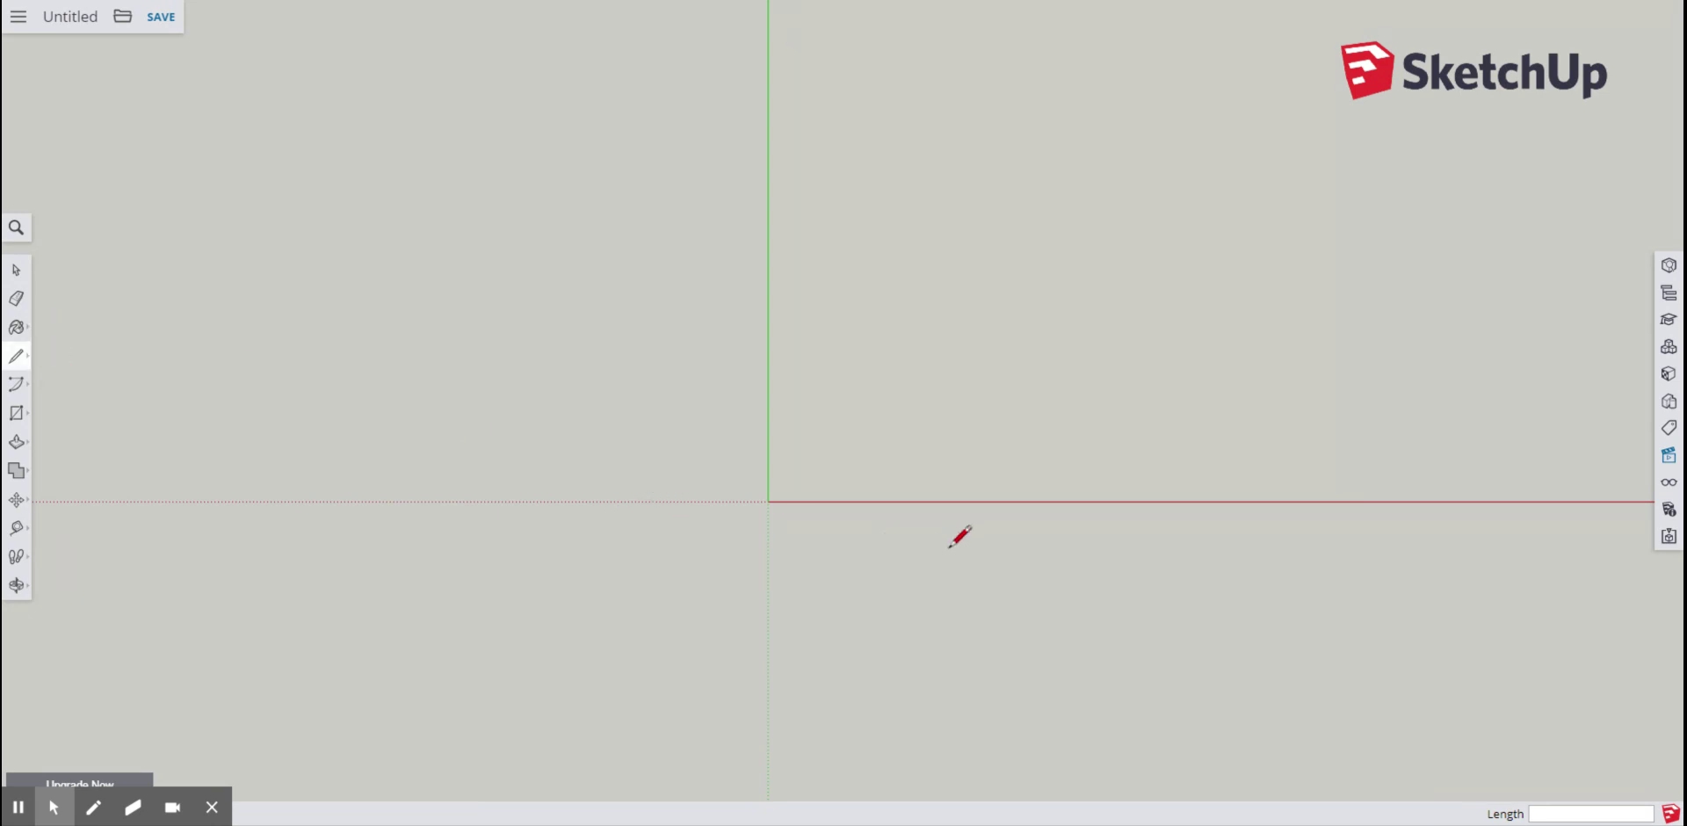
pyautogui.click(1323, 526)
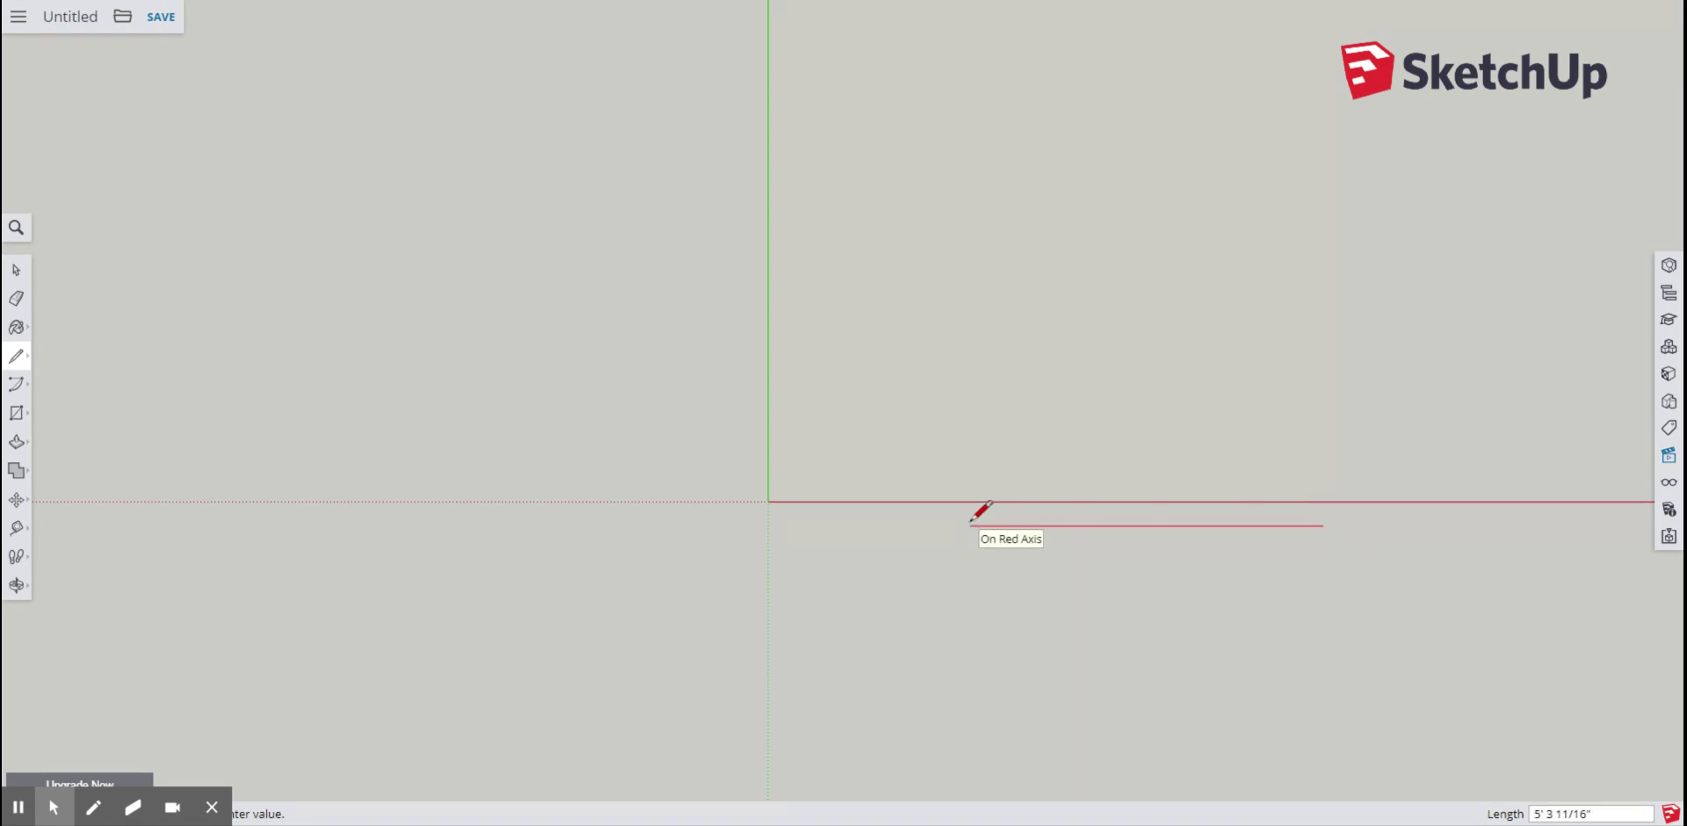
pyautogui.write('20.5')
pyautogui.press('Return')
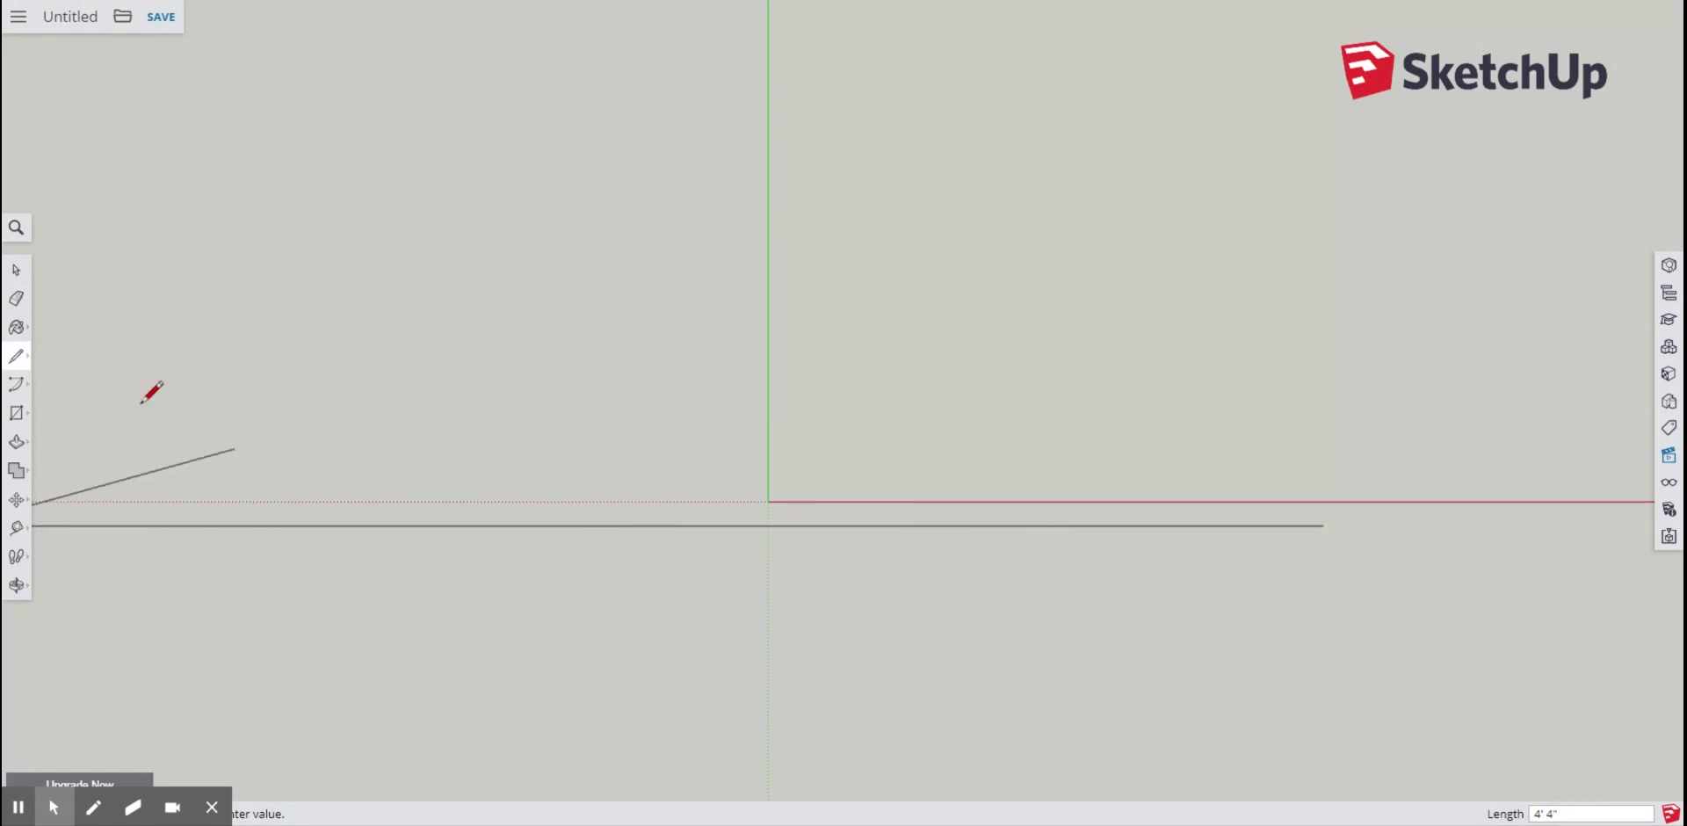
pyautogui.click(16, 270)
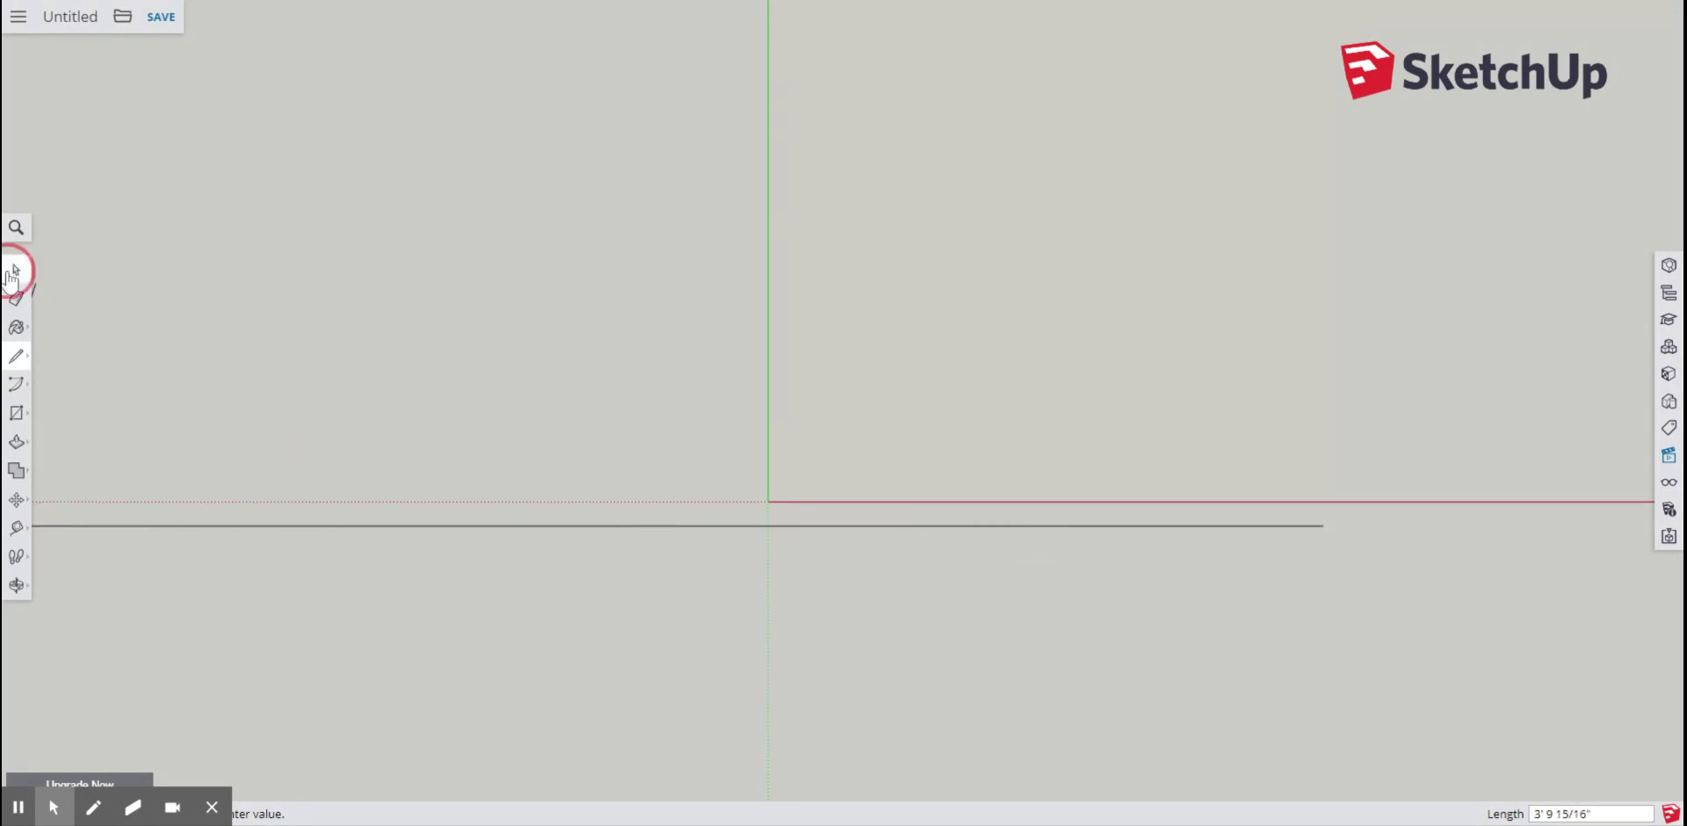
# - Draw a 147" line upward along the green direction from the left end of the horizontal wall line
pyautogui.click(16, 586)
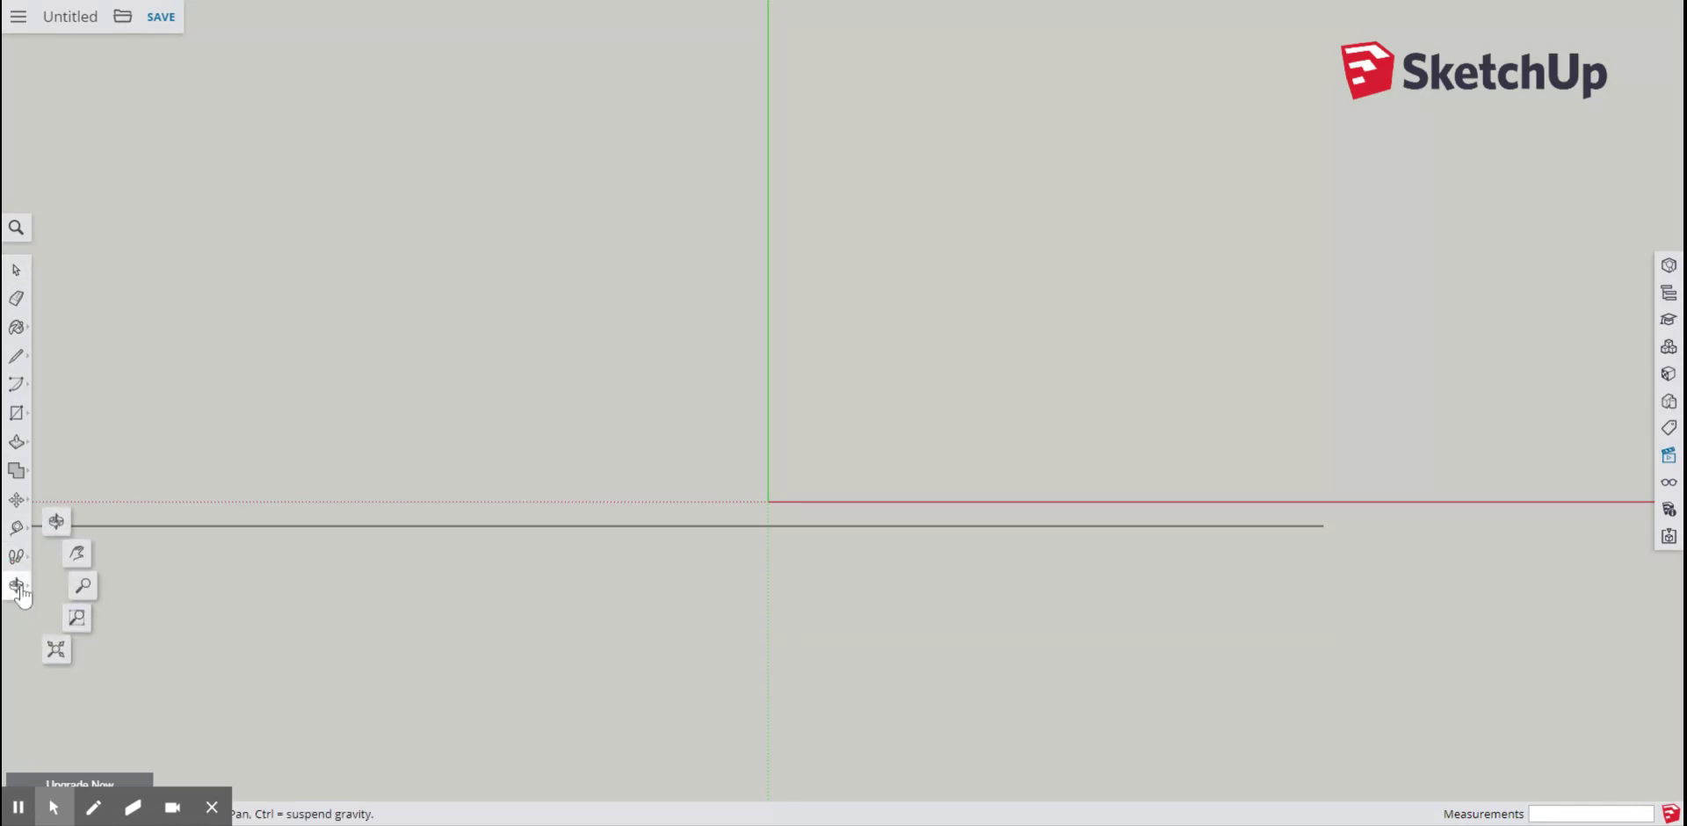
pyautogui.click(58, 651)
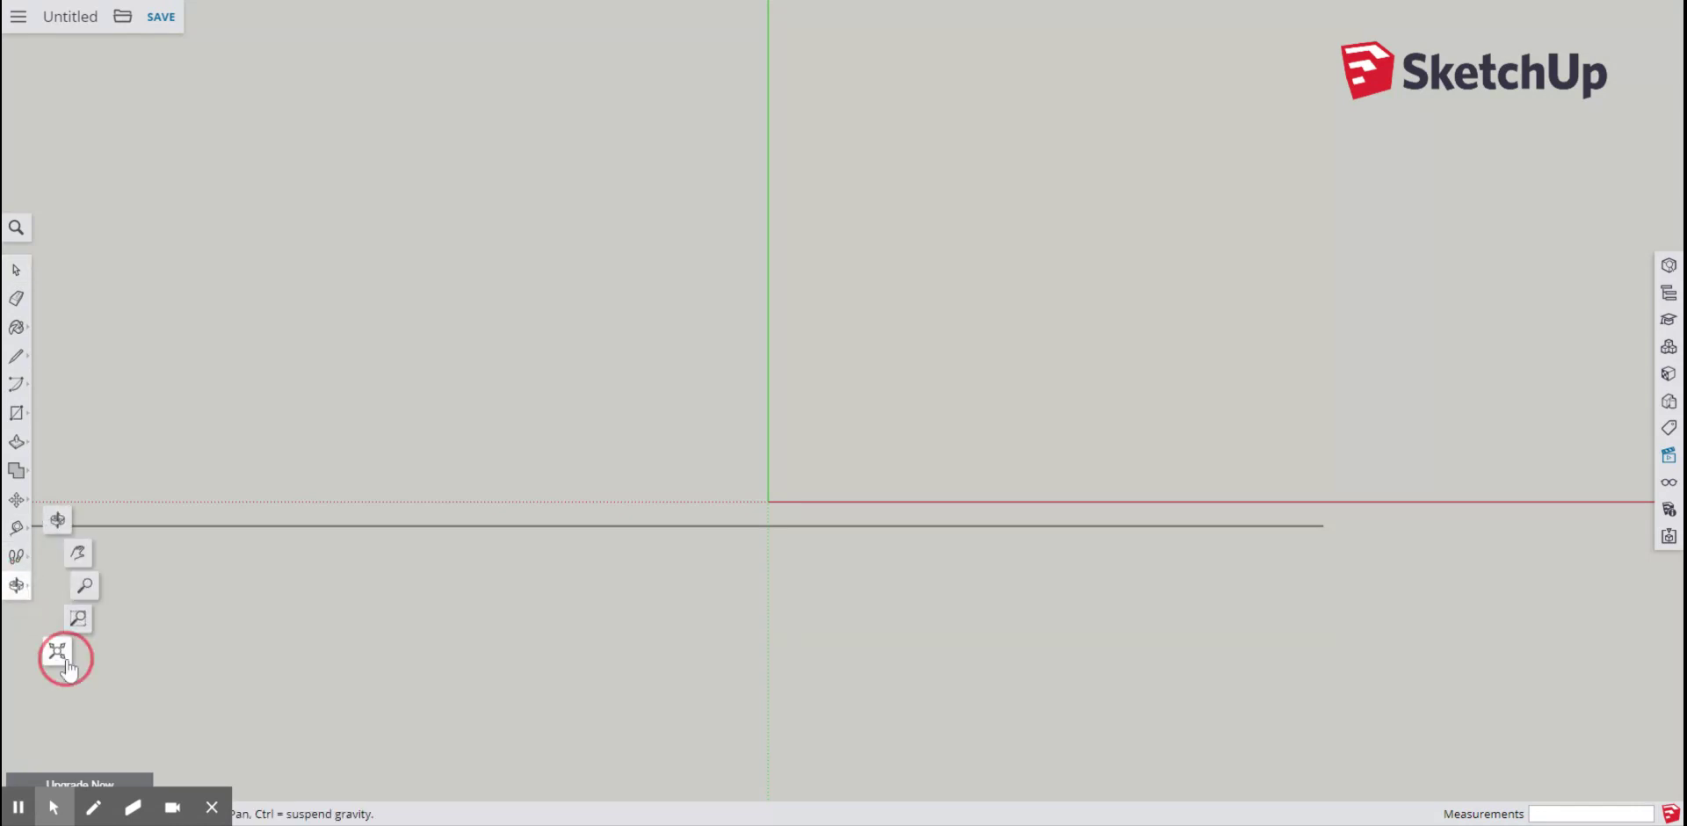
pyautogui.scroll(-1, 252, 372)
pyautogui.scroll(-1, 252, 372)
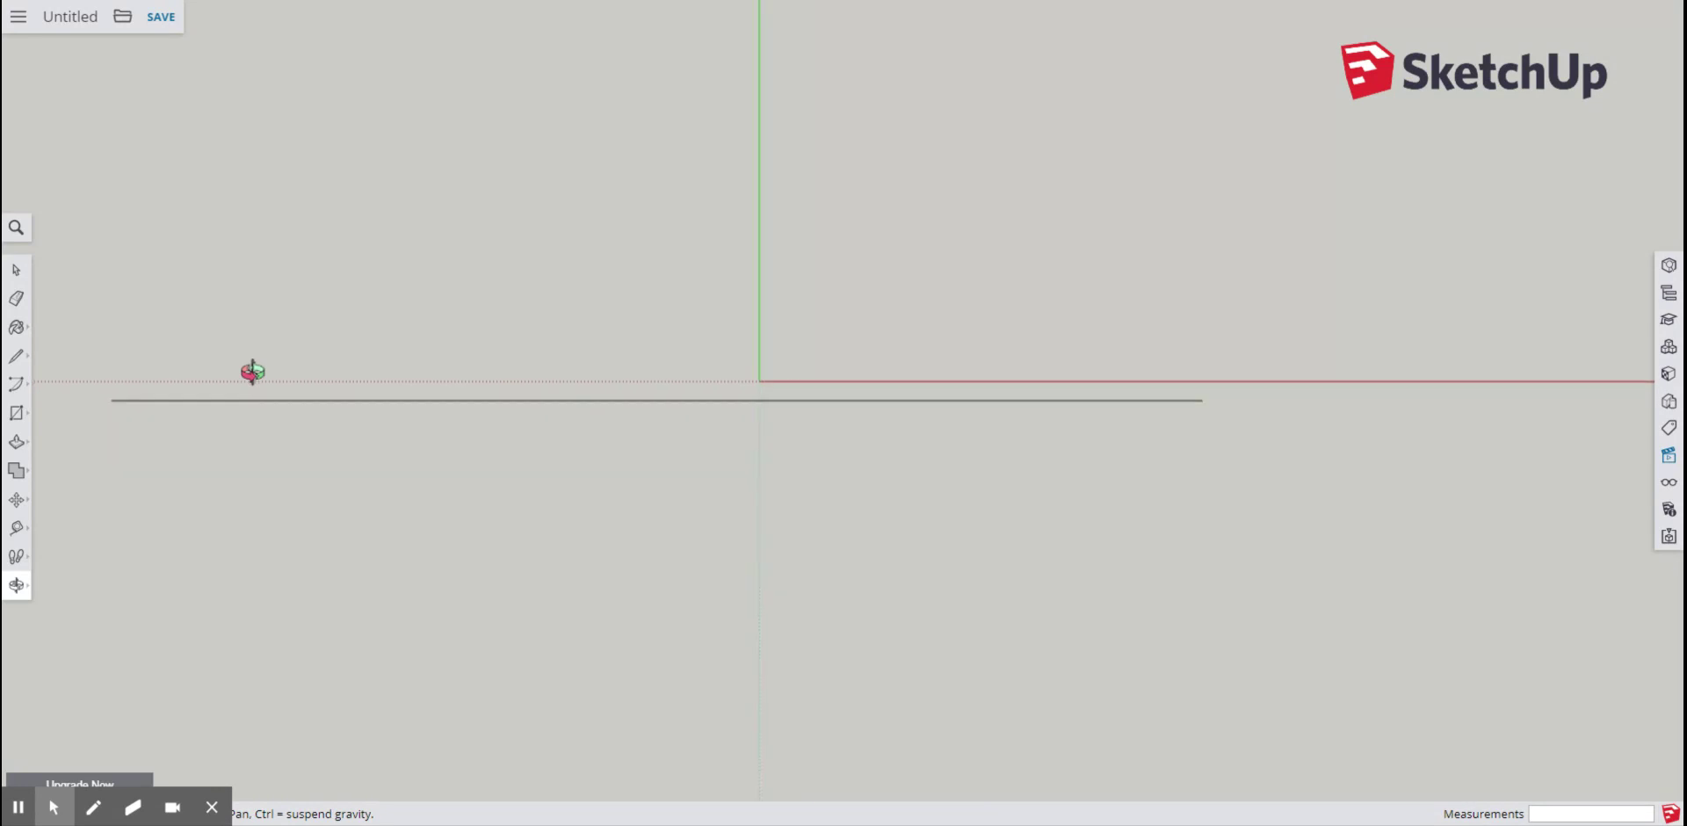
pyautogui.click(16, 355)
pyautogui.click(57, 343)
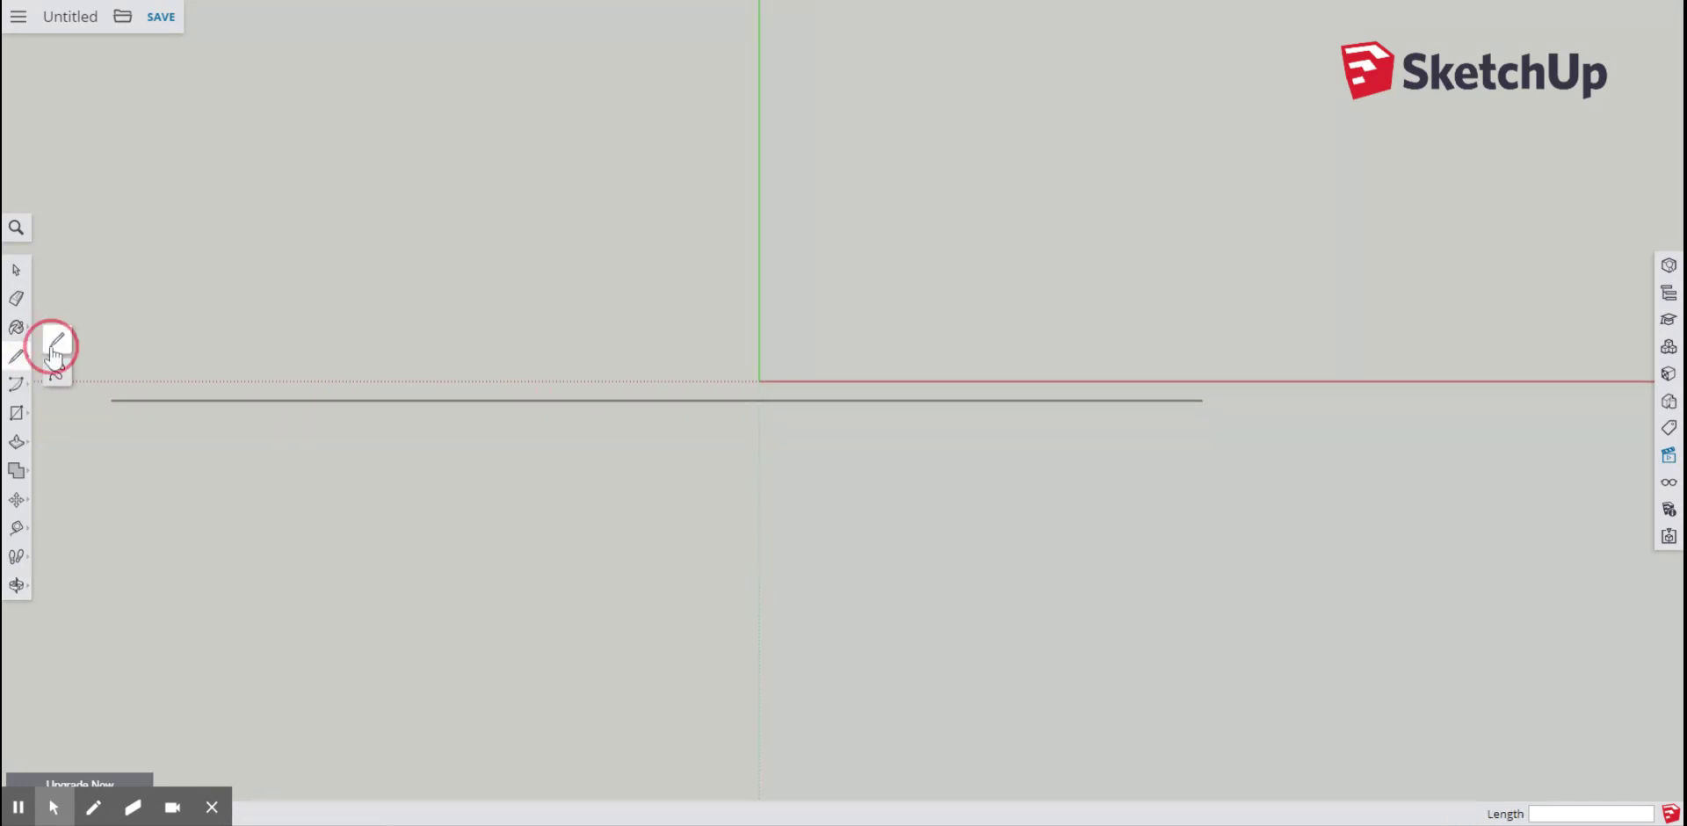
pyautogui.click(111, 400)
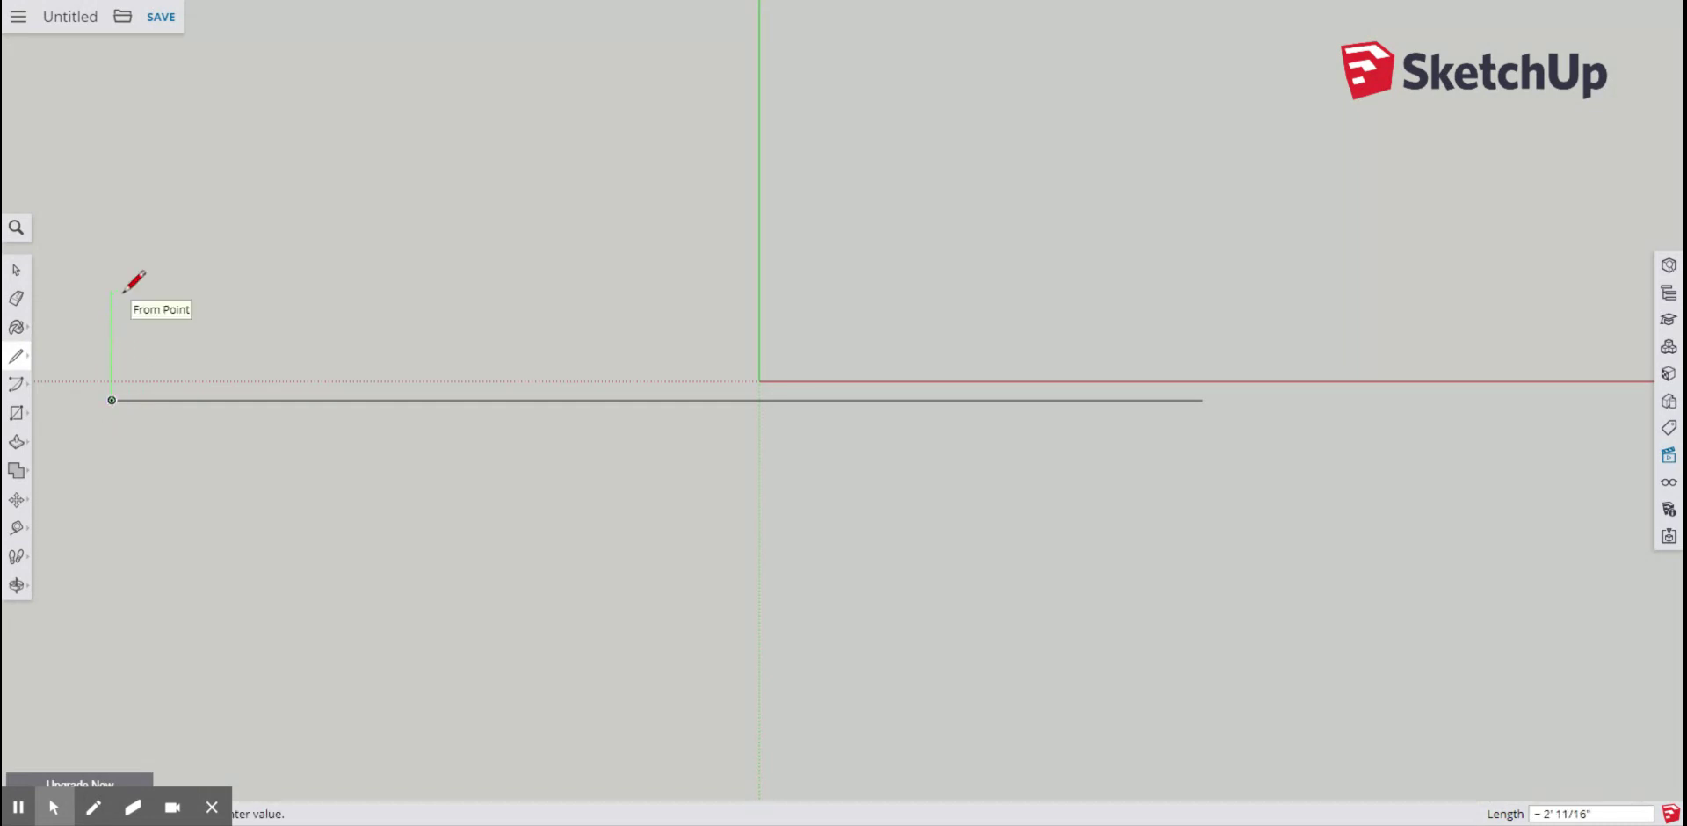
pyautogui.write('147"')
pyautogui.press('Return')
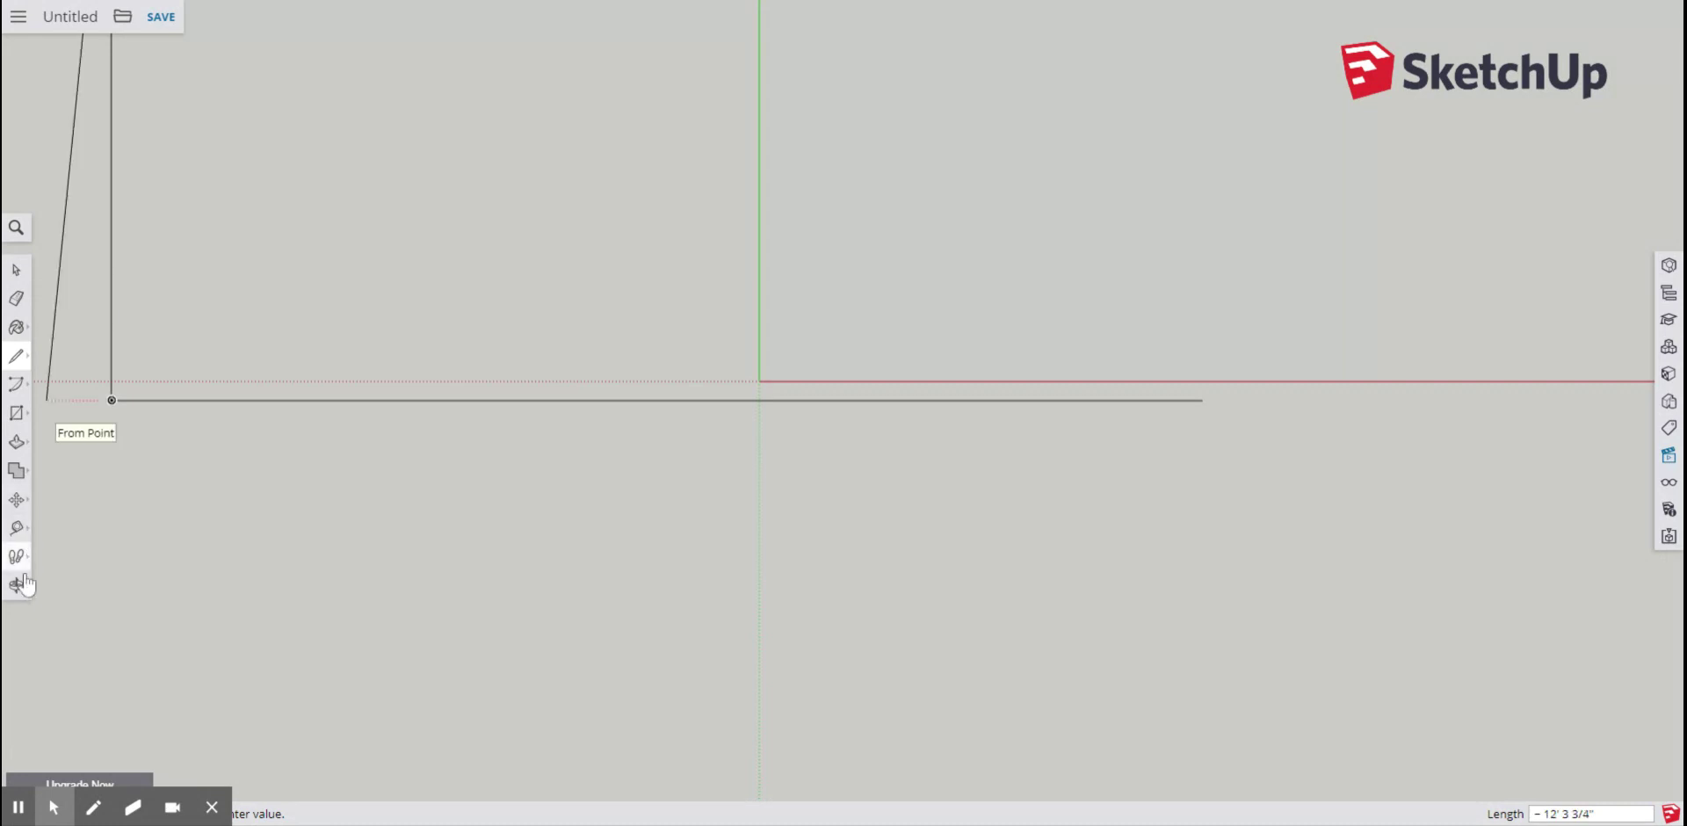
pyautogui.click(17, 275)
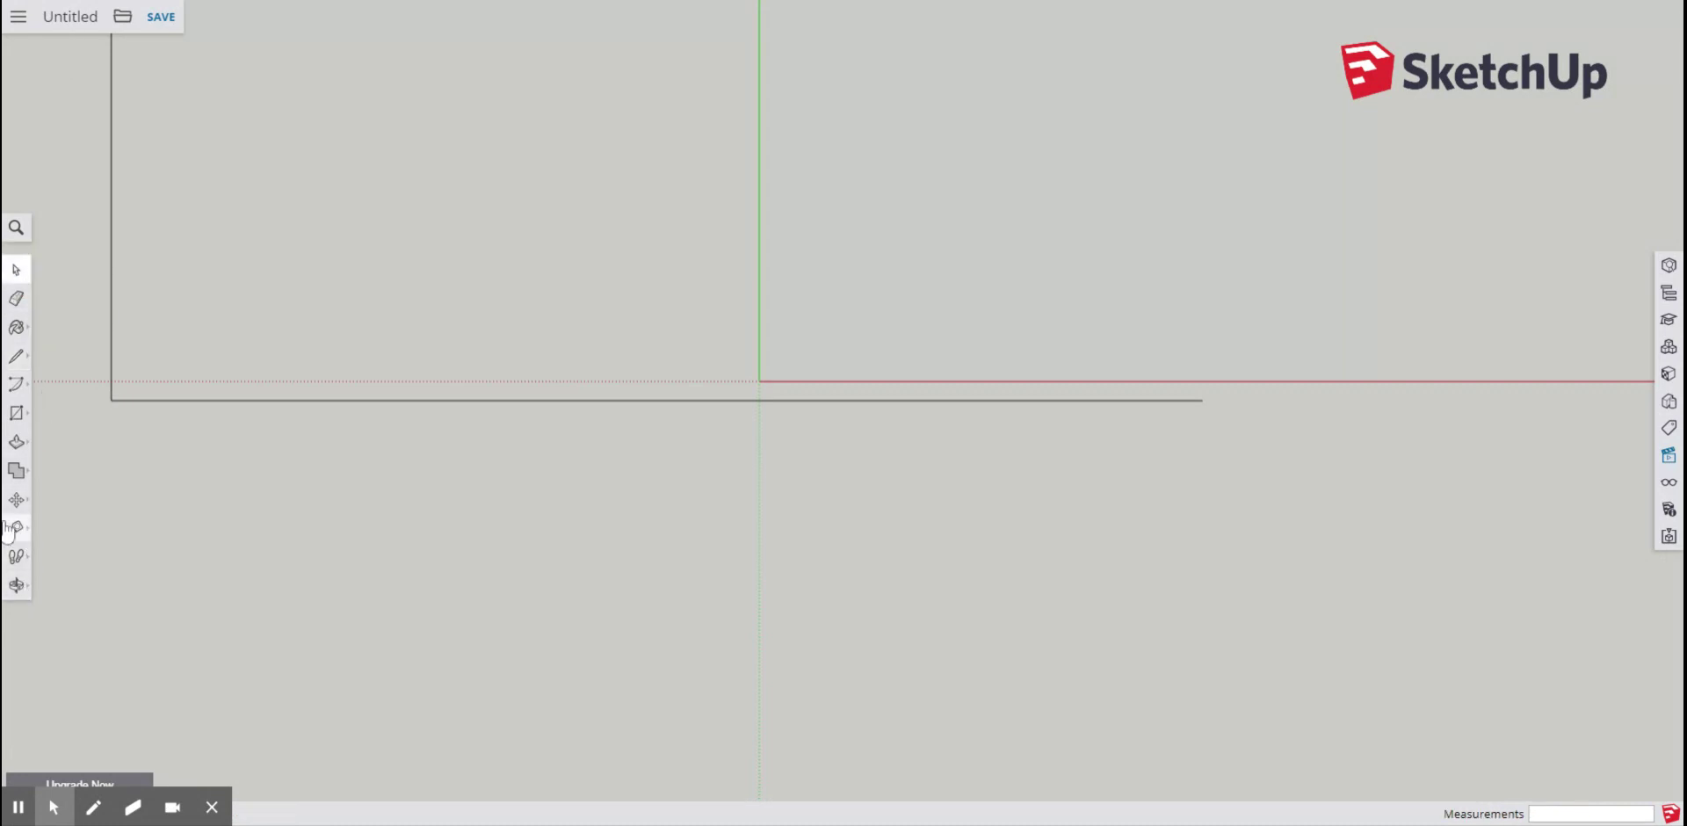
# - Draw a short wall line upward along the green direction from the right end of the horizontal wall line
pyautogui.click(20, 586)
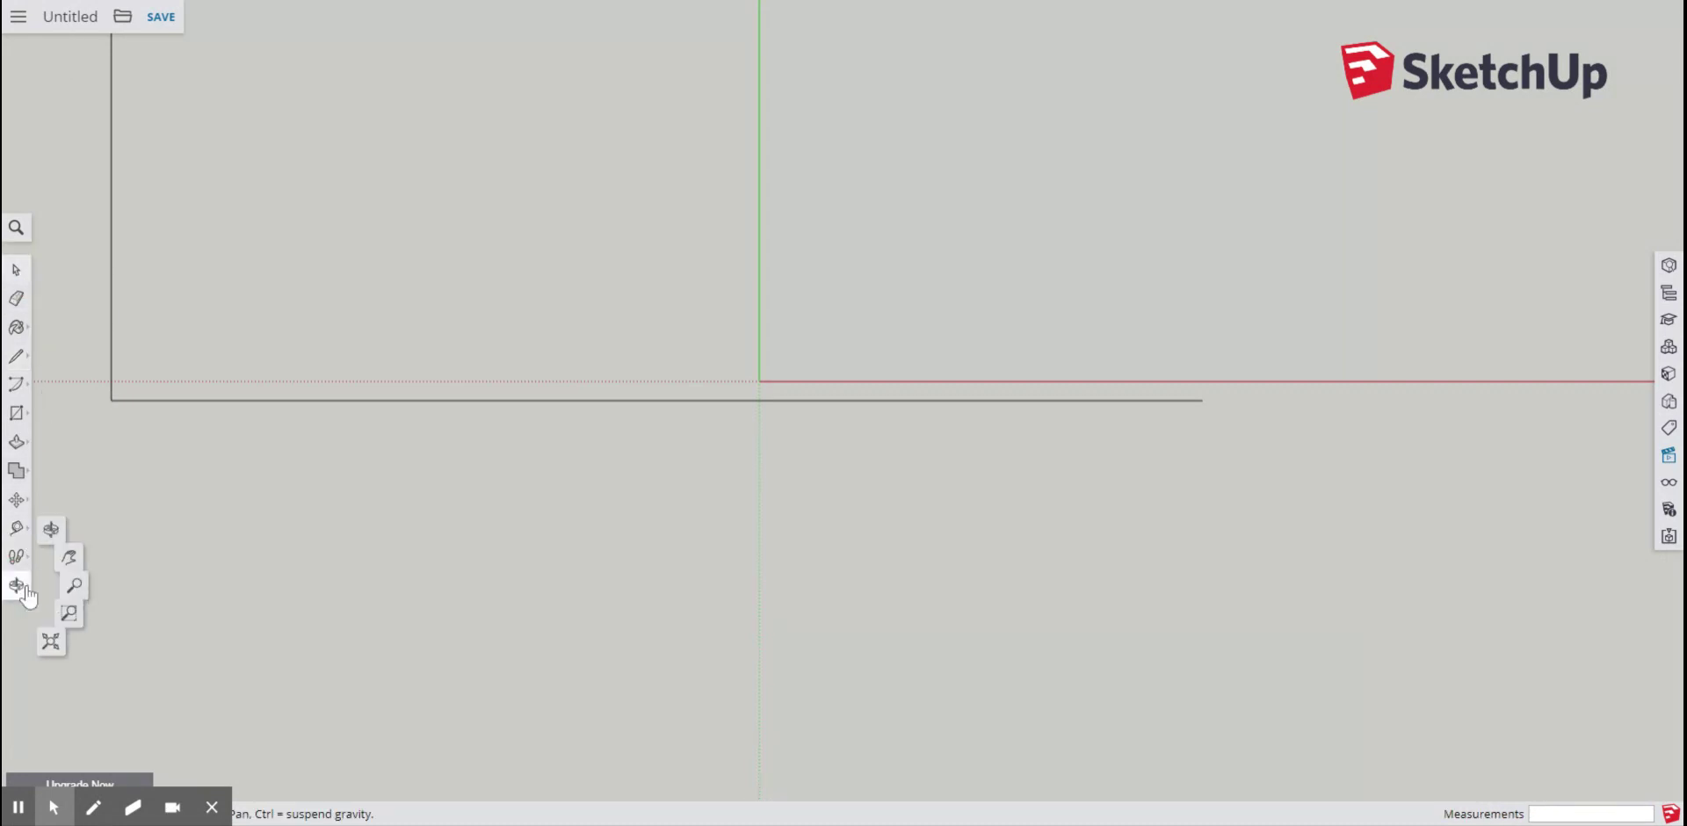
pyautogui.click(76, 560)
pyautogui.moveTo(414, 149); pyautogui.dragTo(570, 468)
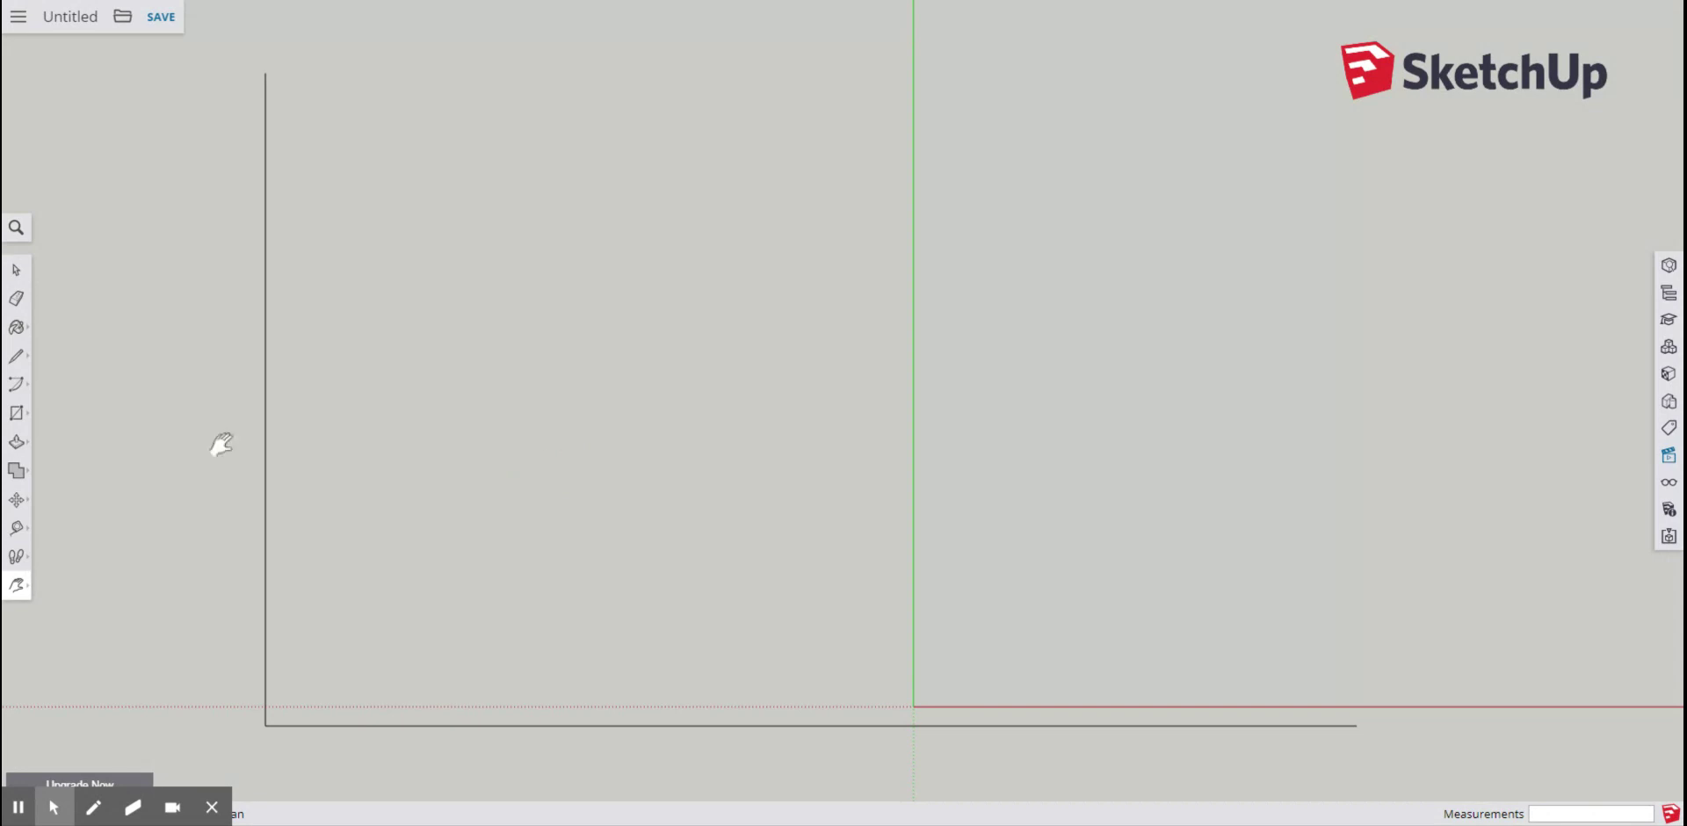
pyautogui.click(15, 270)
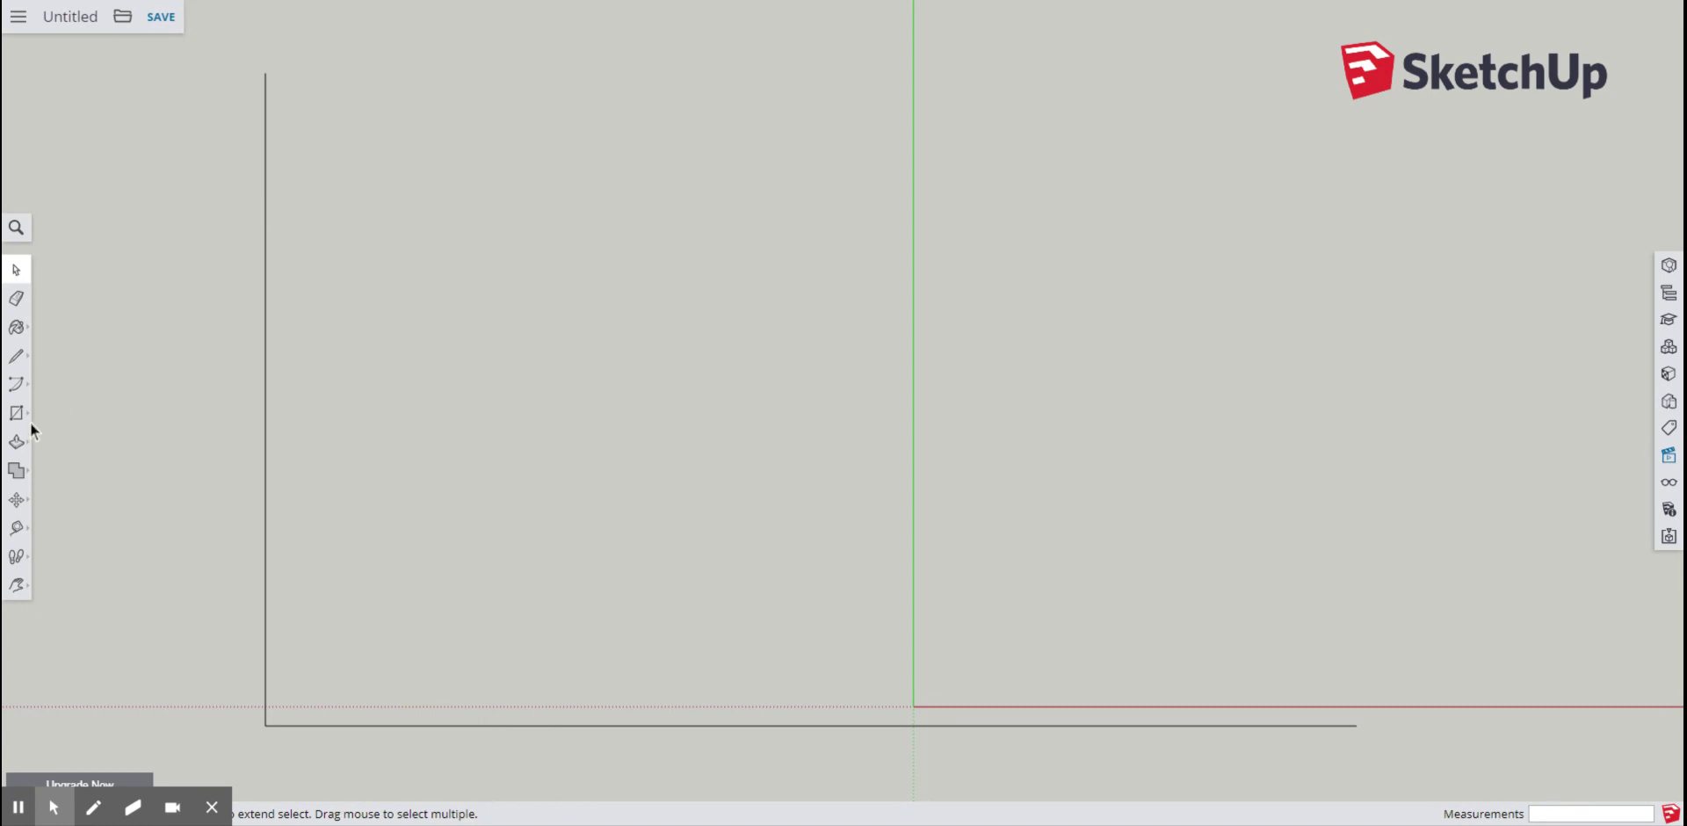
pyautogui.click(16, 356)
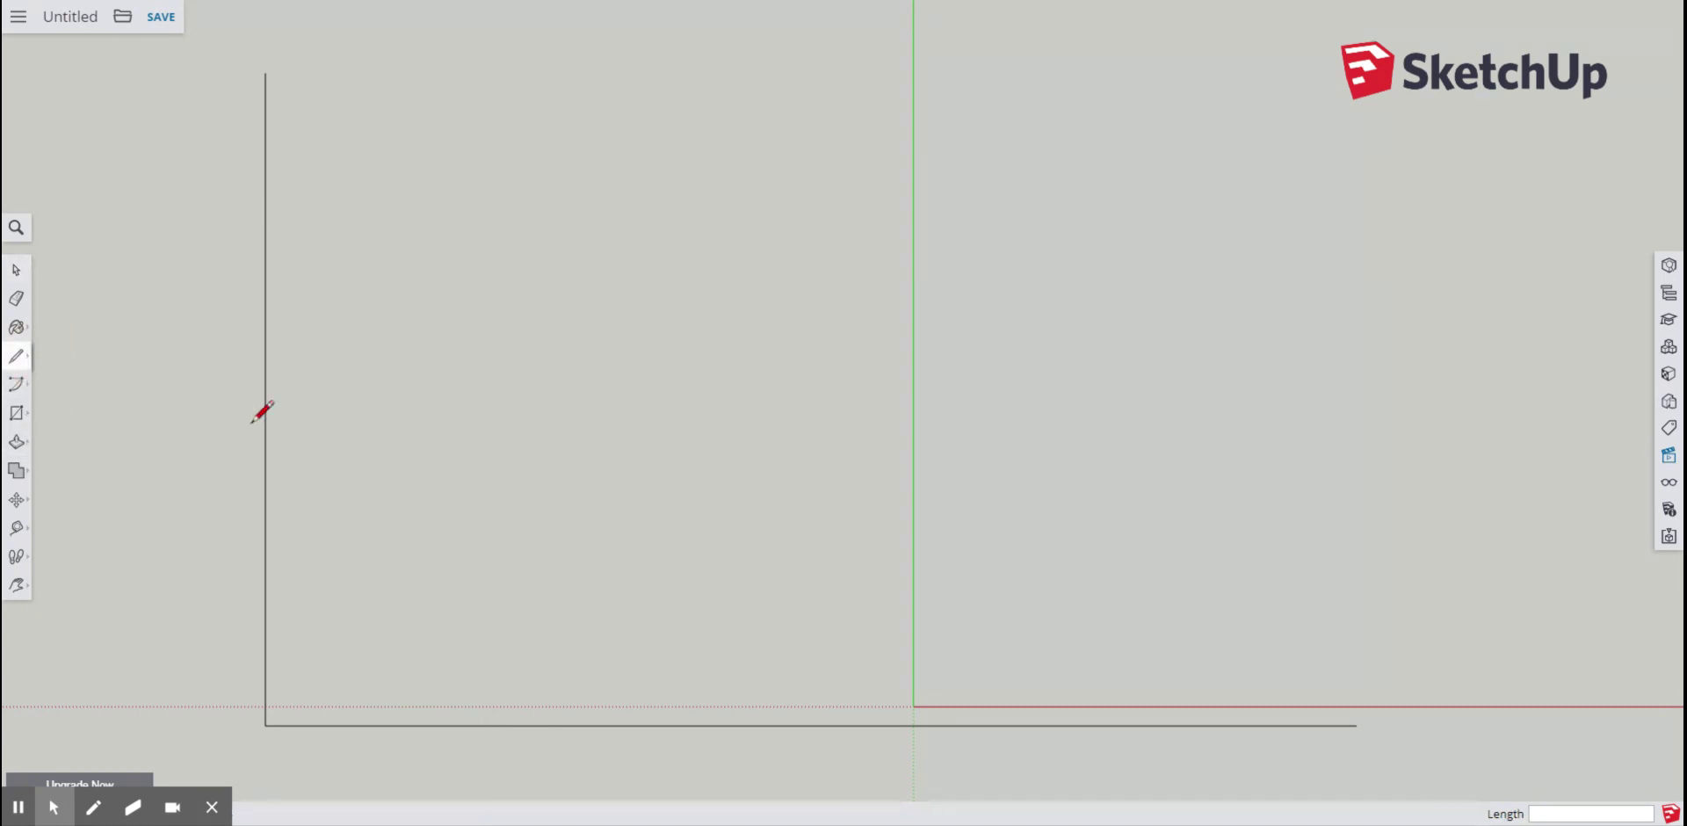
pyautogui.click(1356, 725)
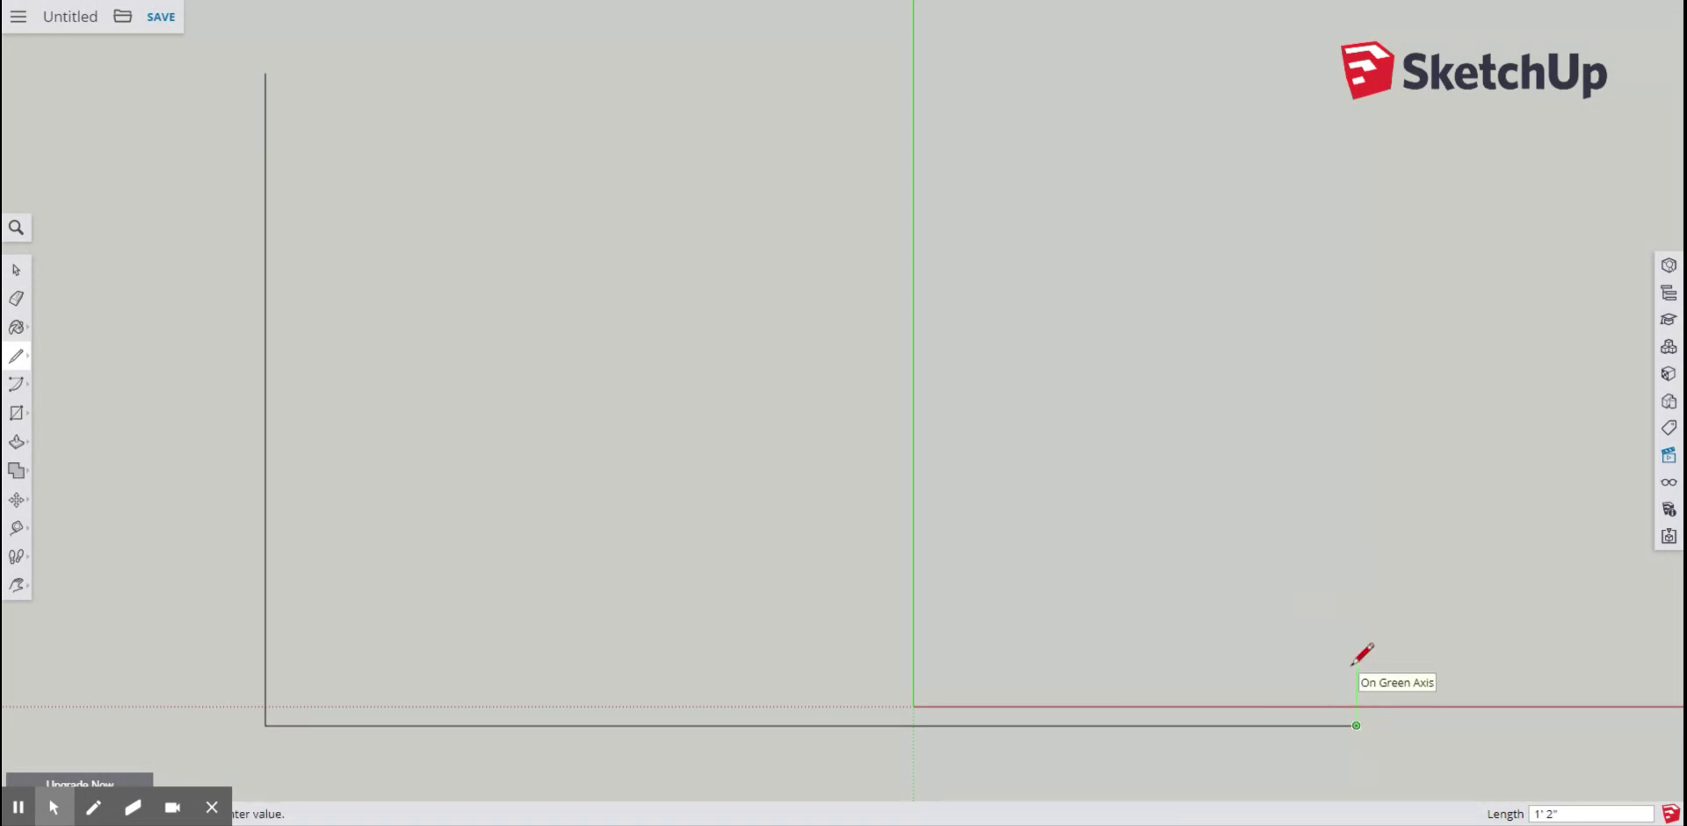
pyautogui.write('3 3/4')
pyautogui.press('Return')
# - Draw a closed 30" by 2" rectangle for a thin stub wall, extending right from the short wall line's upper end
pyautogui.click(1358, 587)
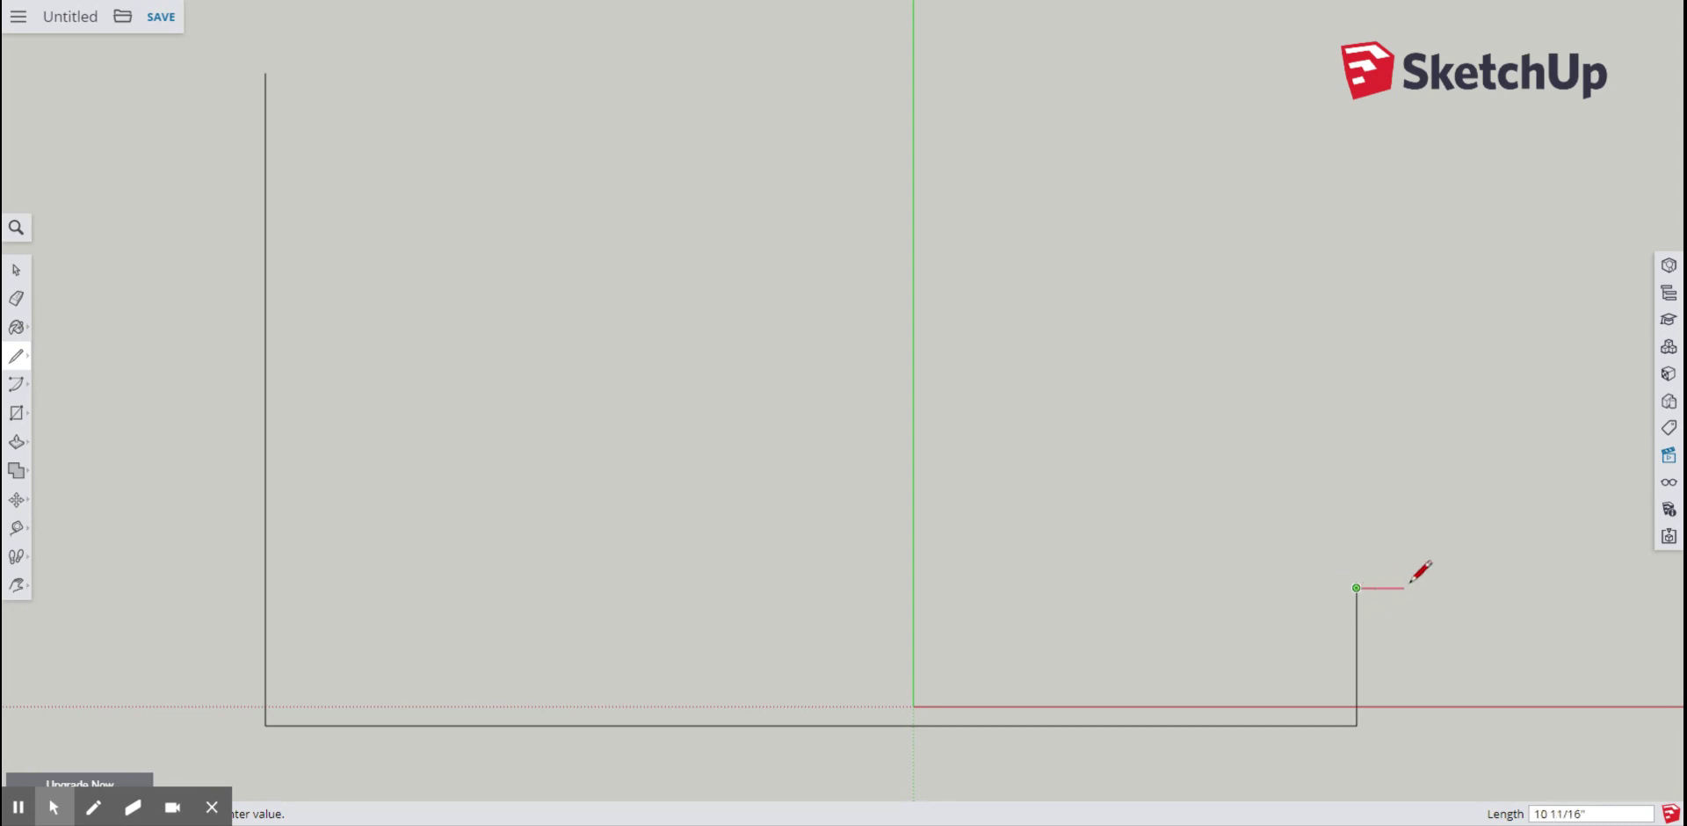
pyautogui.write('30')
pyautogui.press('Return')
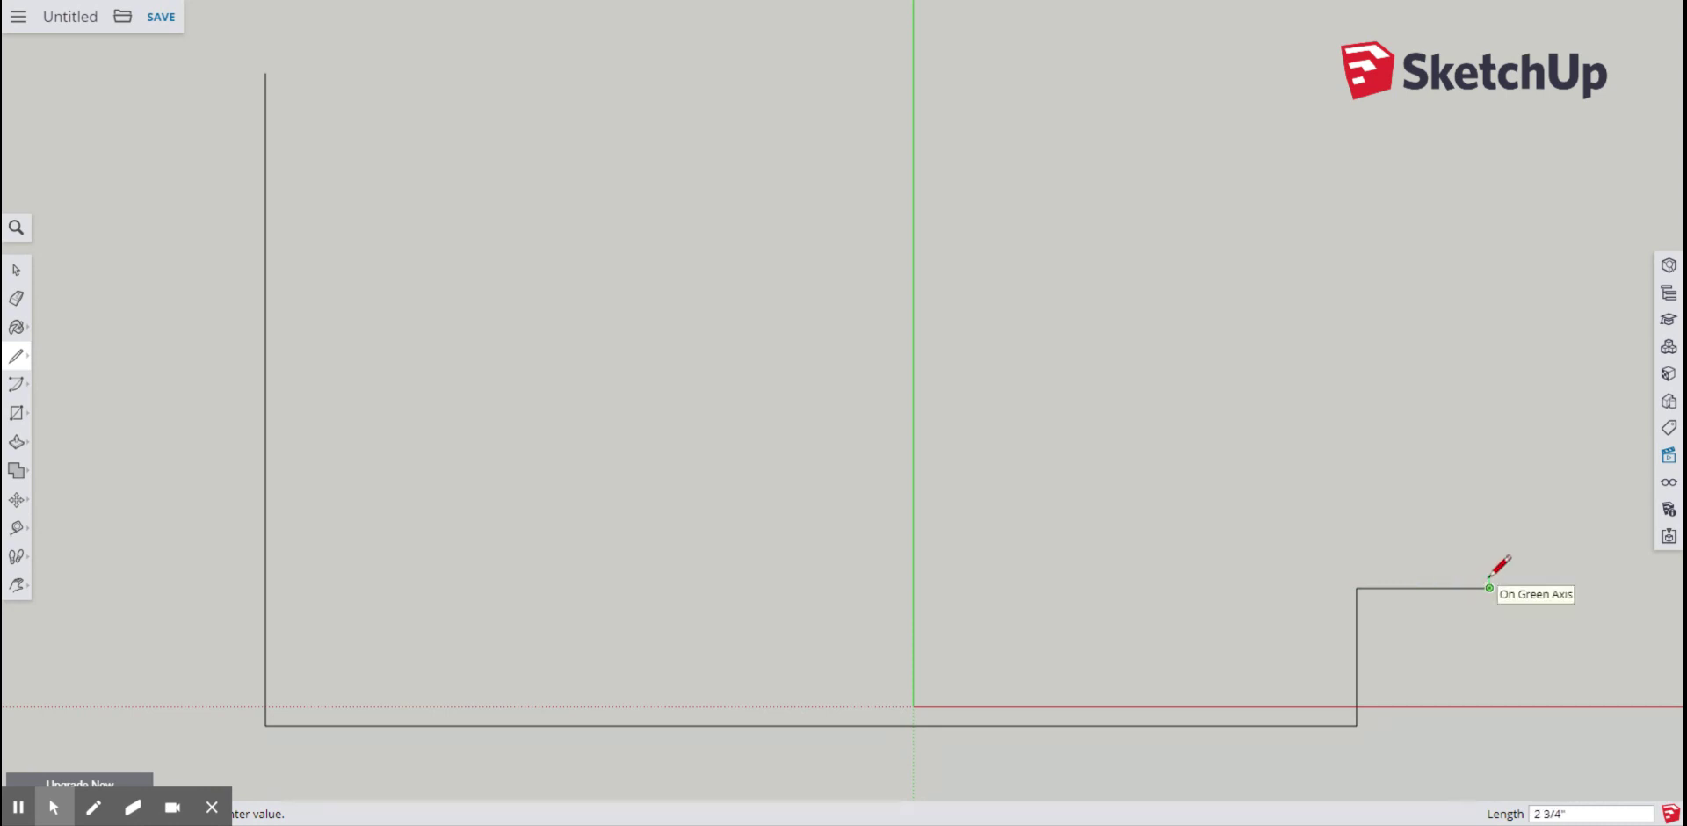
pyautogui.write('2')
pyautogui.click(1491, 580)
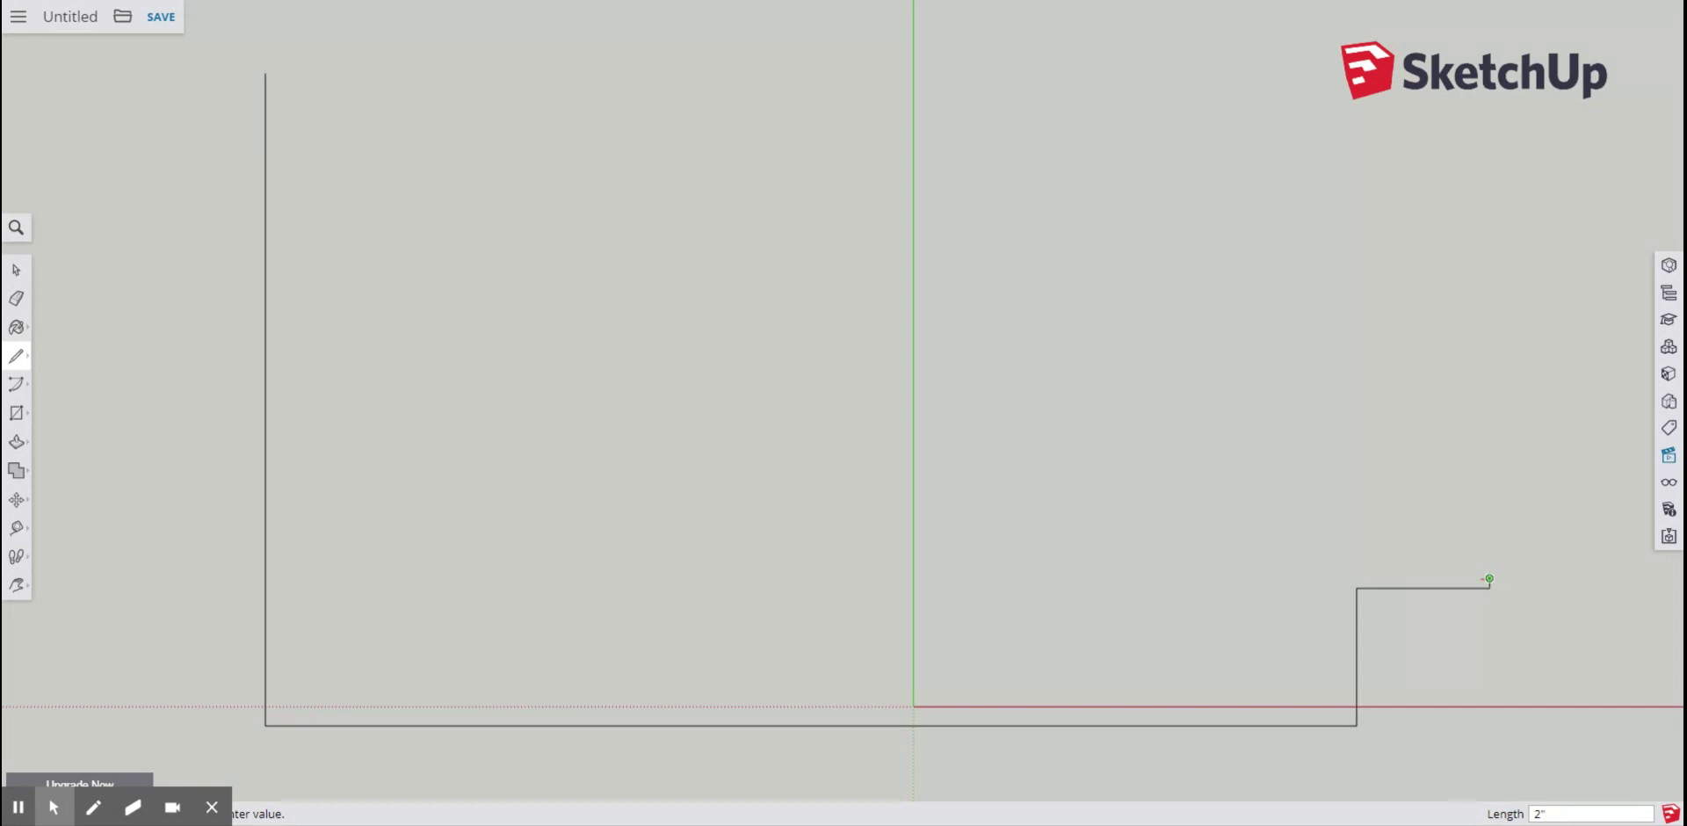
pyautogui.click(1357, 579)
pyautogui.click(1358, 590)
# - Continue the right wall 73.5" upward from the stub wall's upper left corner and add a 42" diagonal line up and to the left
pyautogui.click(1357, 578)
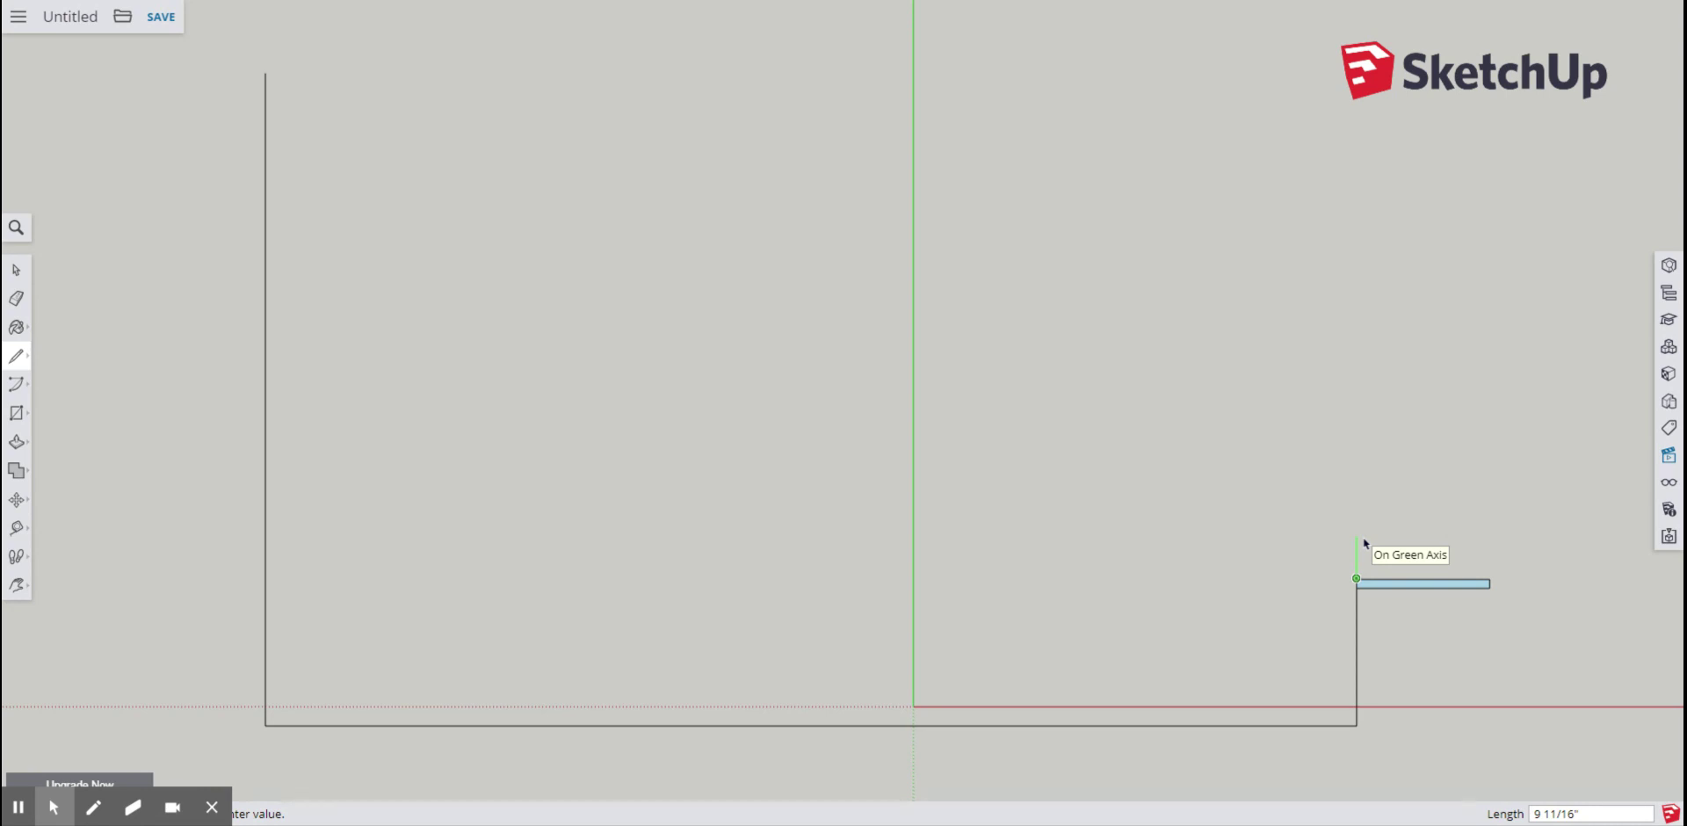
pyautogui.write('73.5')
pyautogui.press('Return')
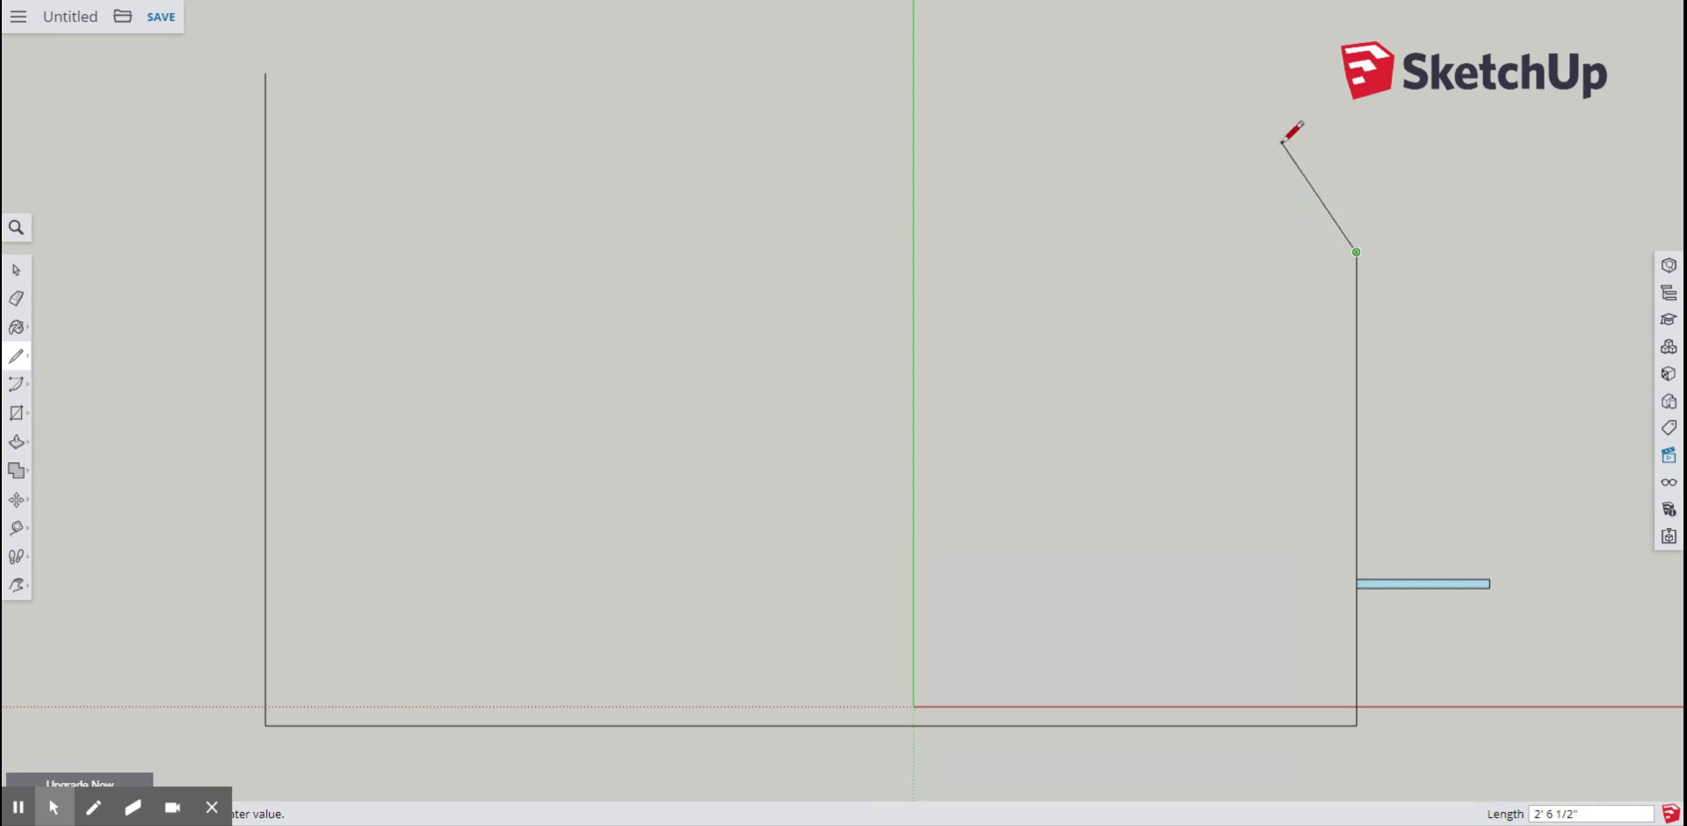
pyautogui.write('42')
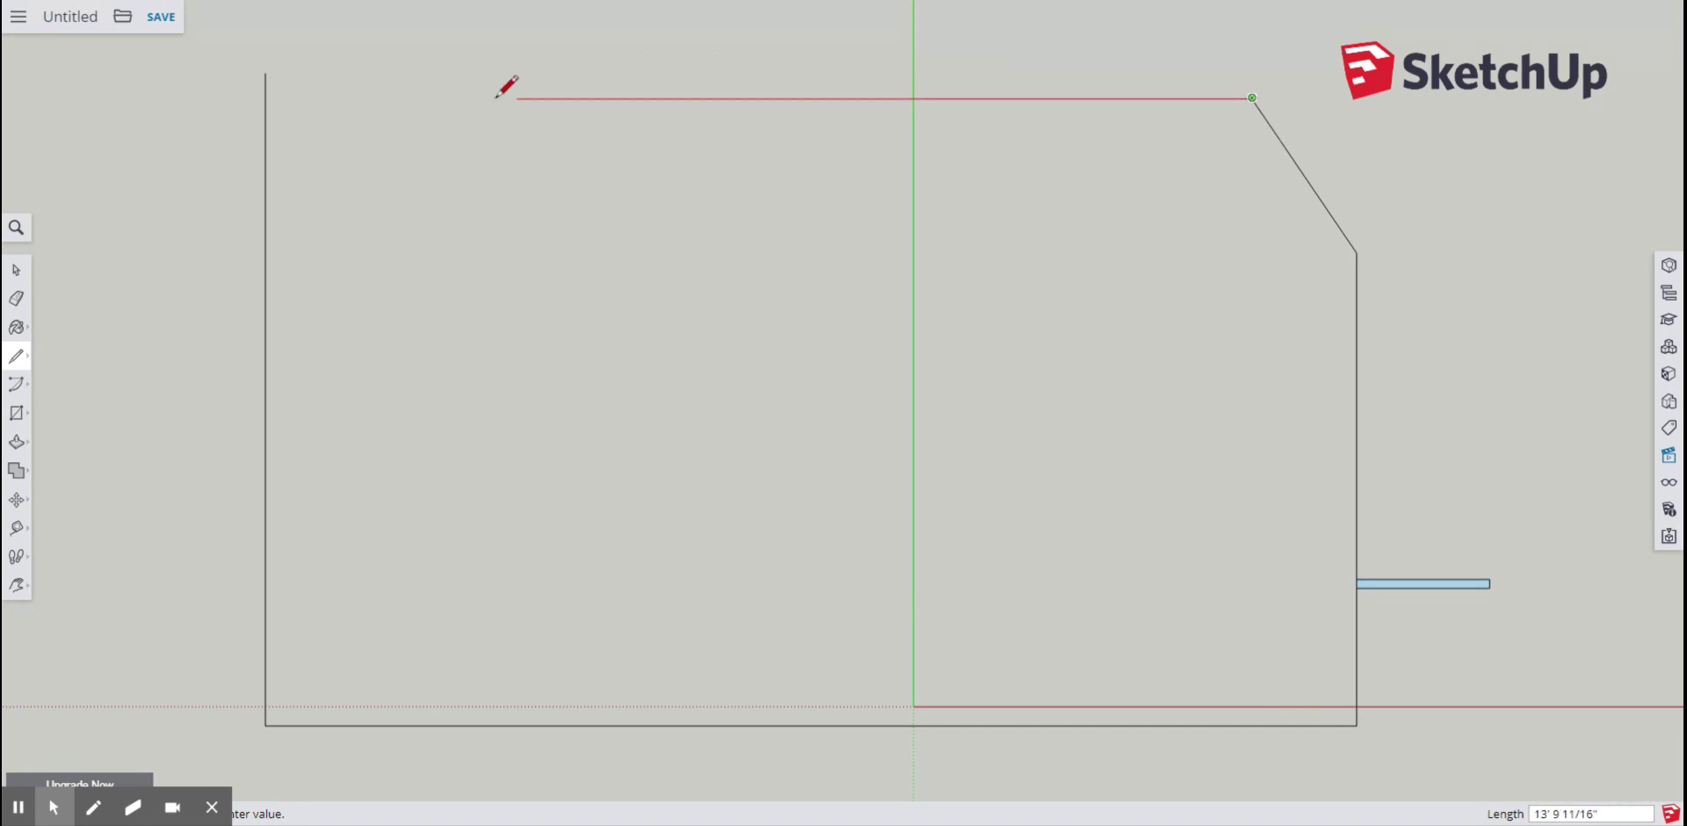
# - Close the room outline with a horizontal line to the left wall and erase the wall piece protruding above it
pyautogui.click(266, 97)
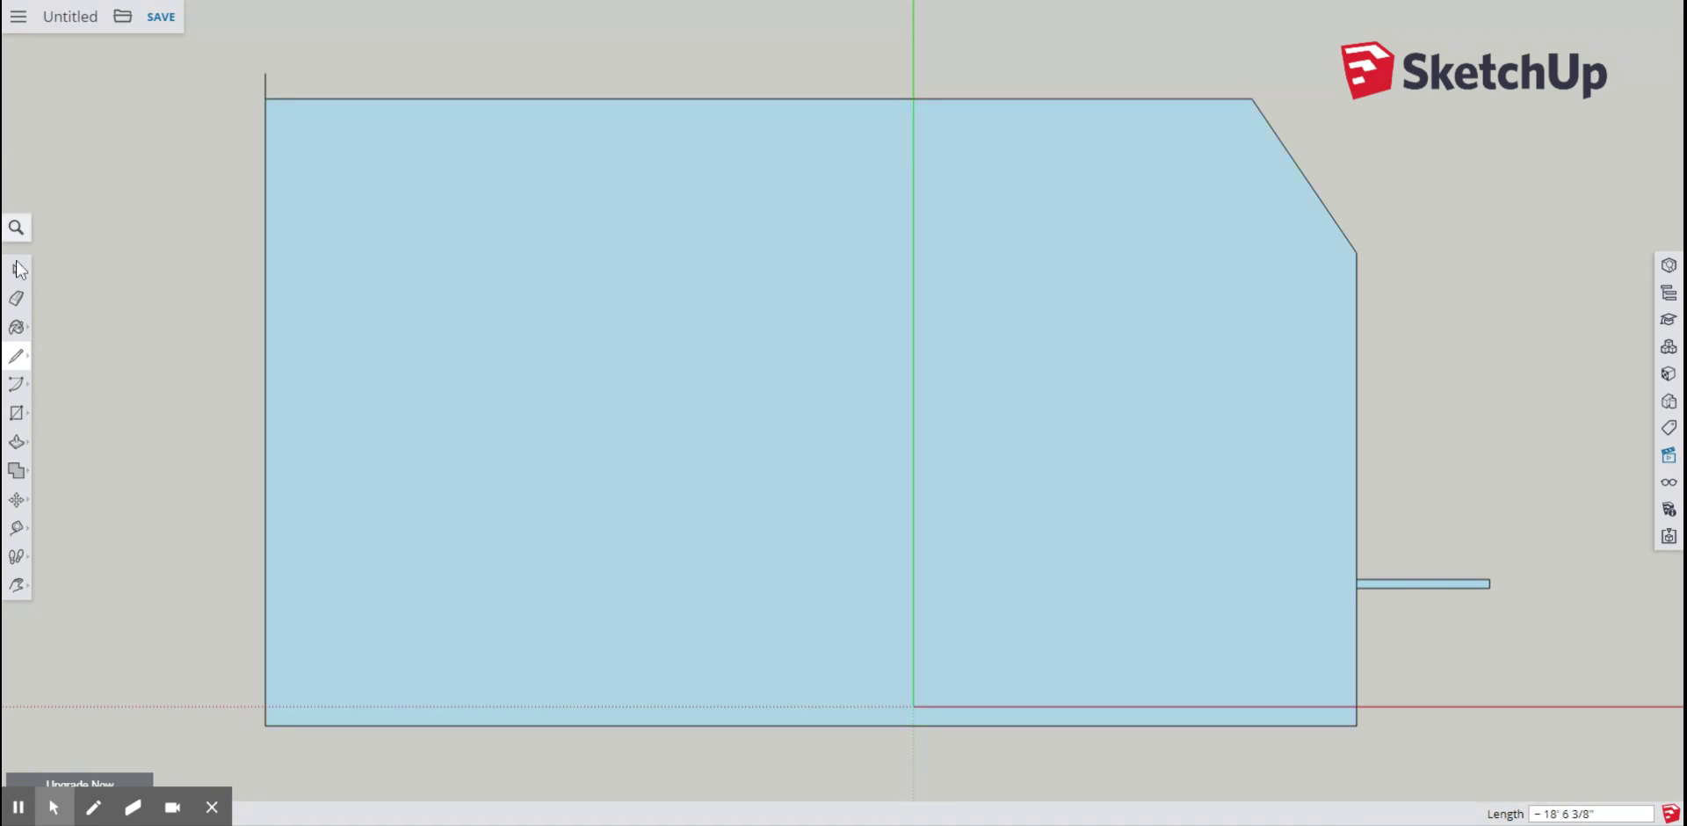
pyautogui.click(16, 297)
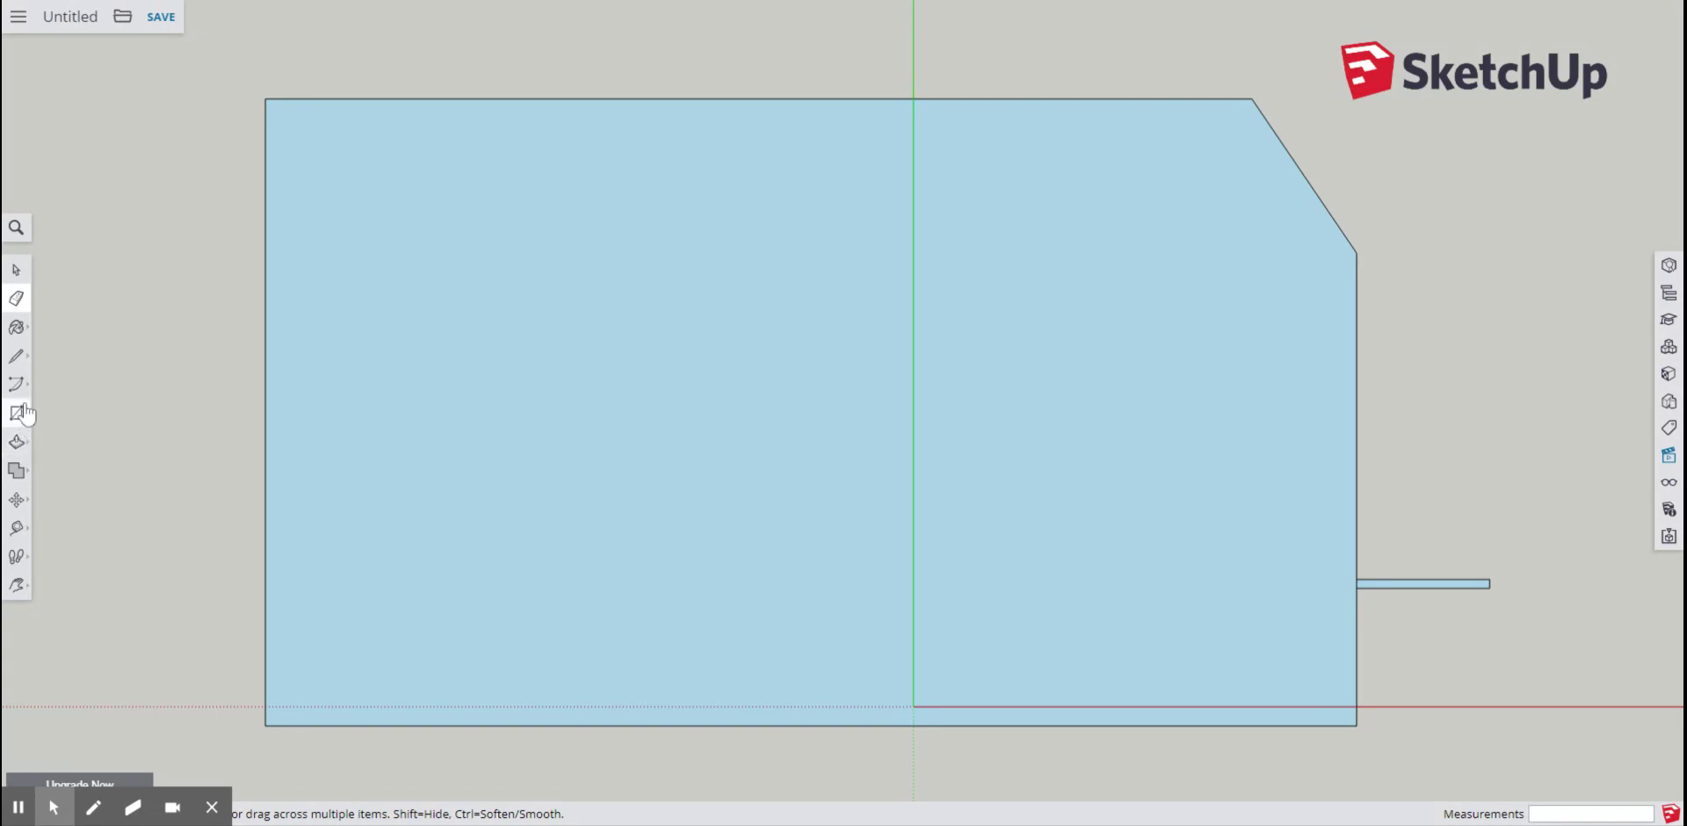
# - Offset the room outline outward by 4" to form the wall thickness
pyautogui.click(20, 443)
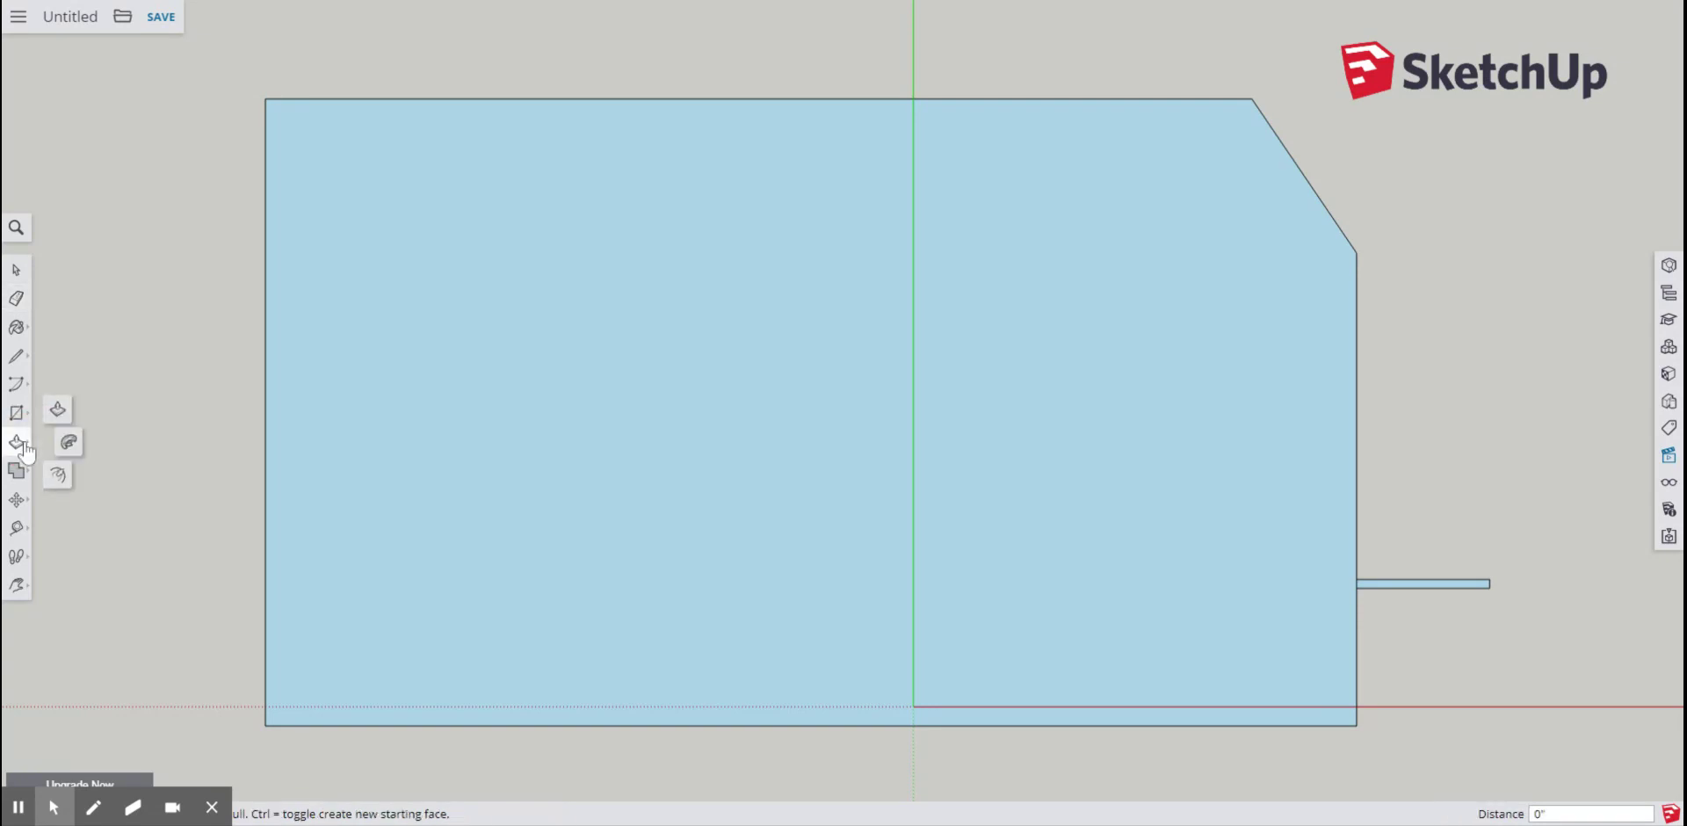
pyautogui.click(59, 475)
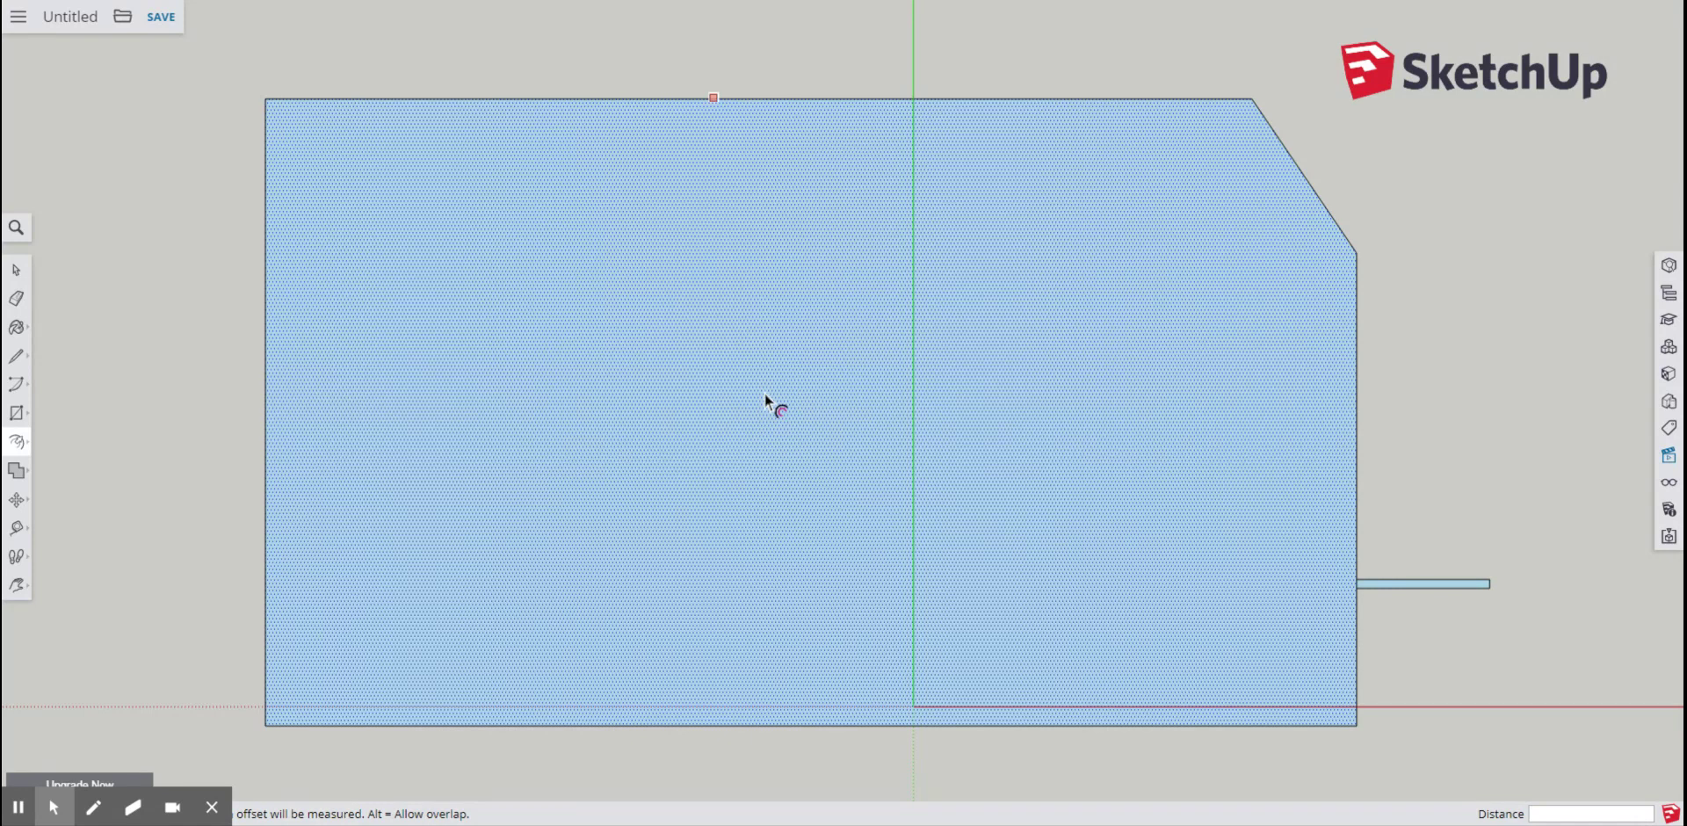
pyautogui.click(802, 400)
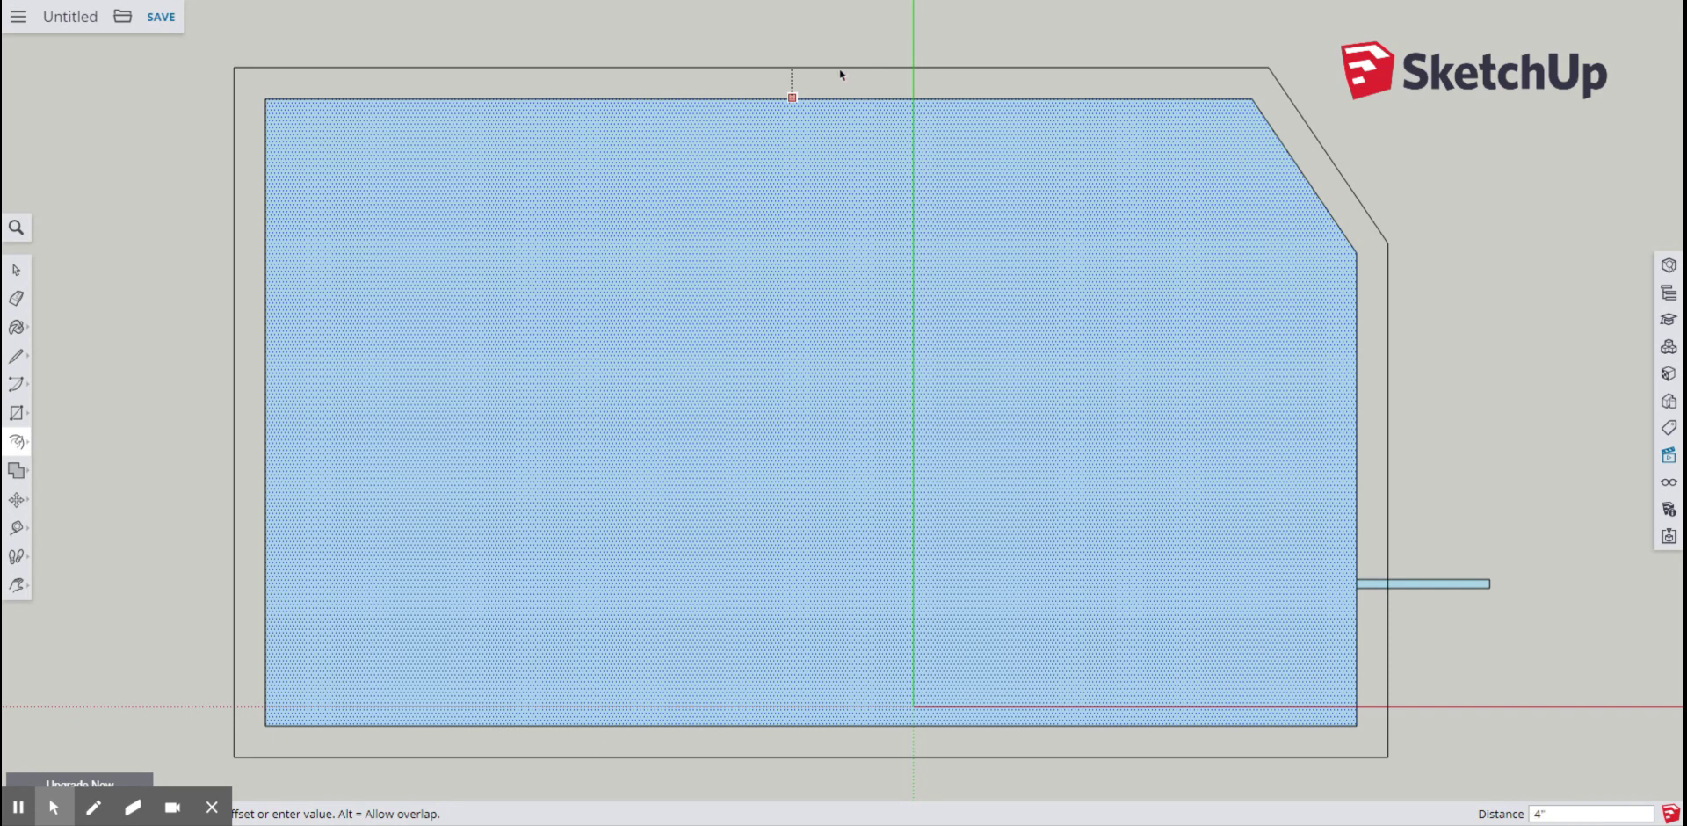
pyautogui.press('Return')
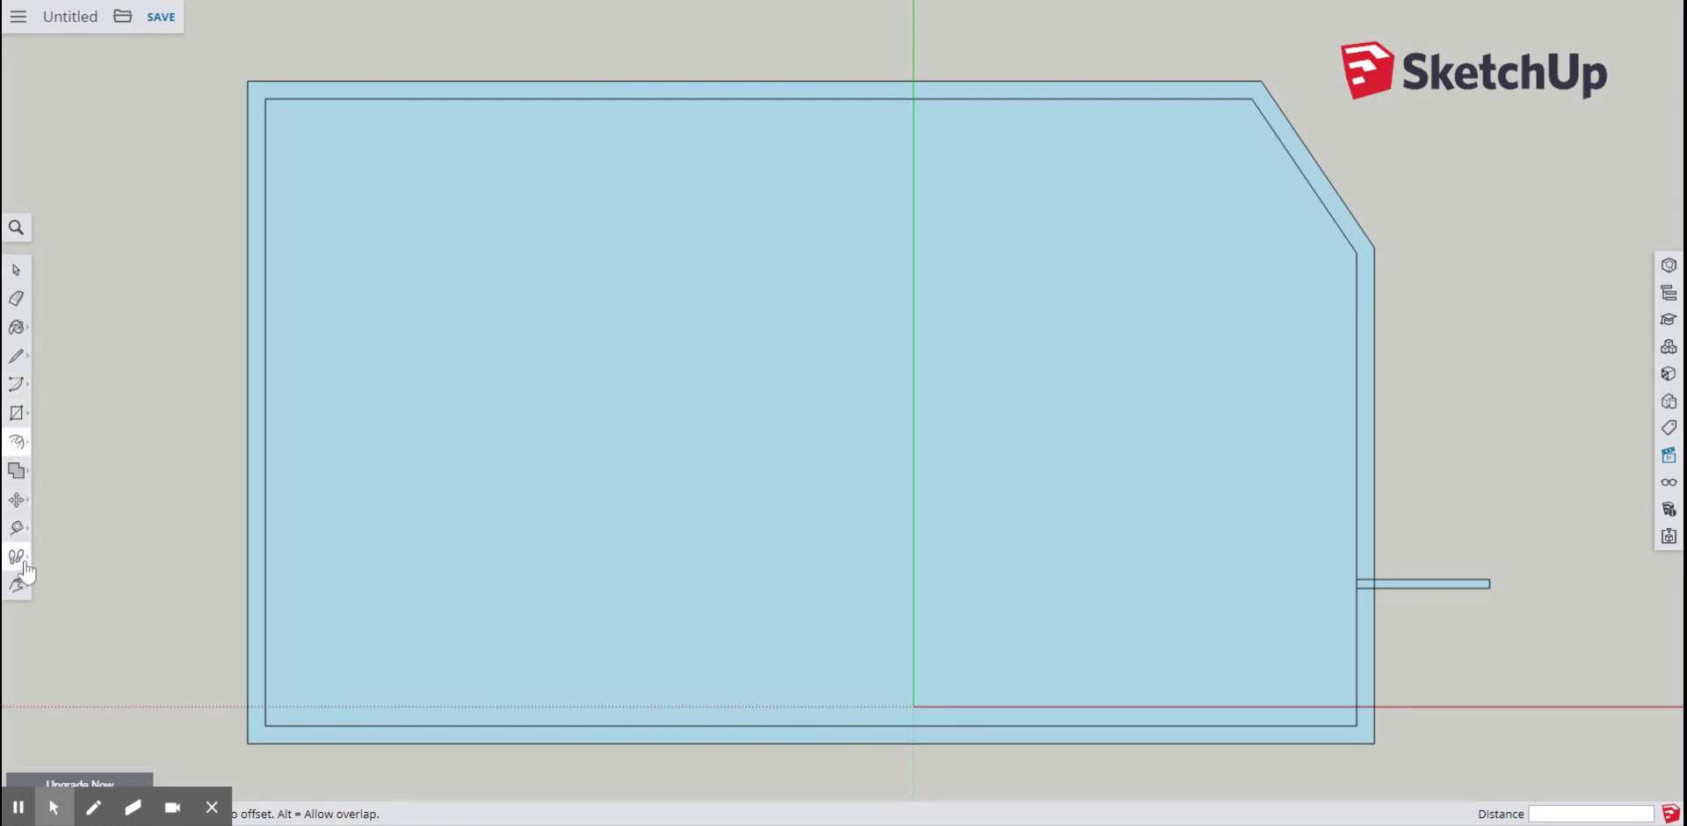
# - Place a guide point on the right wall's outer edge, 30" above where the stub wall's upper edge crosses it
pyautogui.click(23, 533)
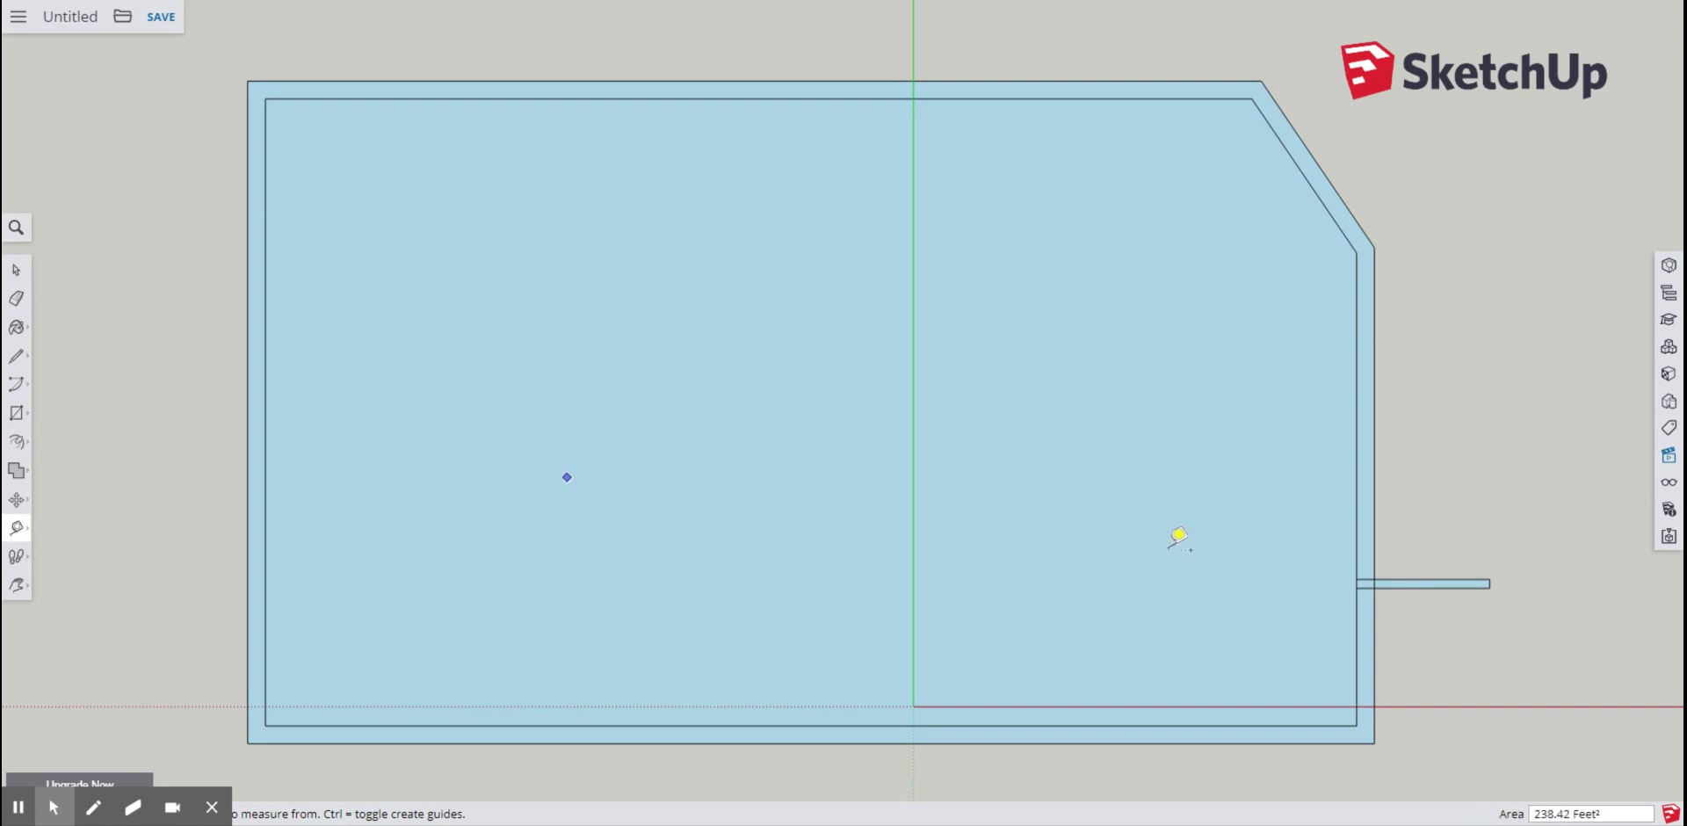
pyautogui.click(1375, 579)
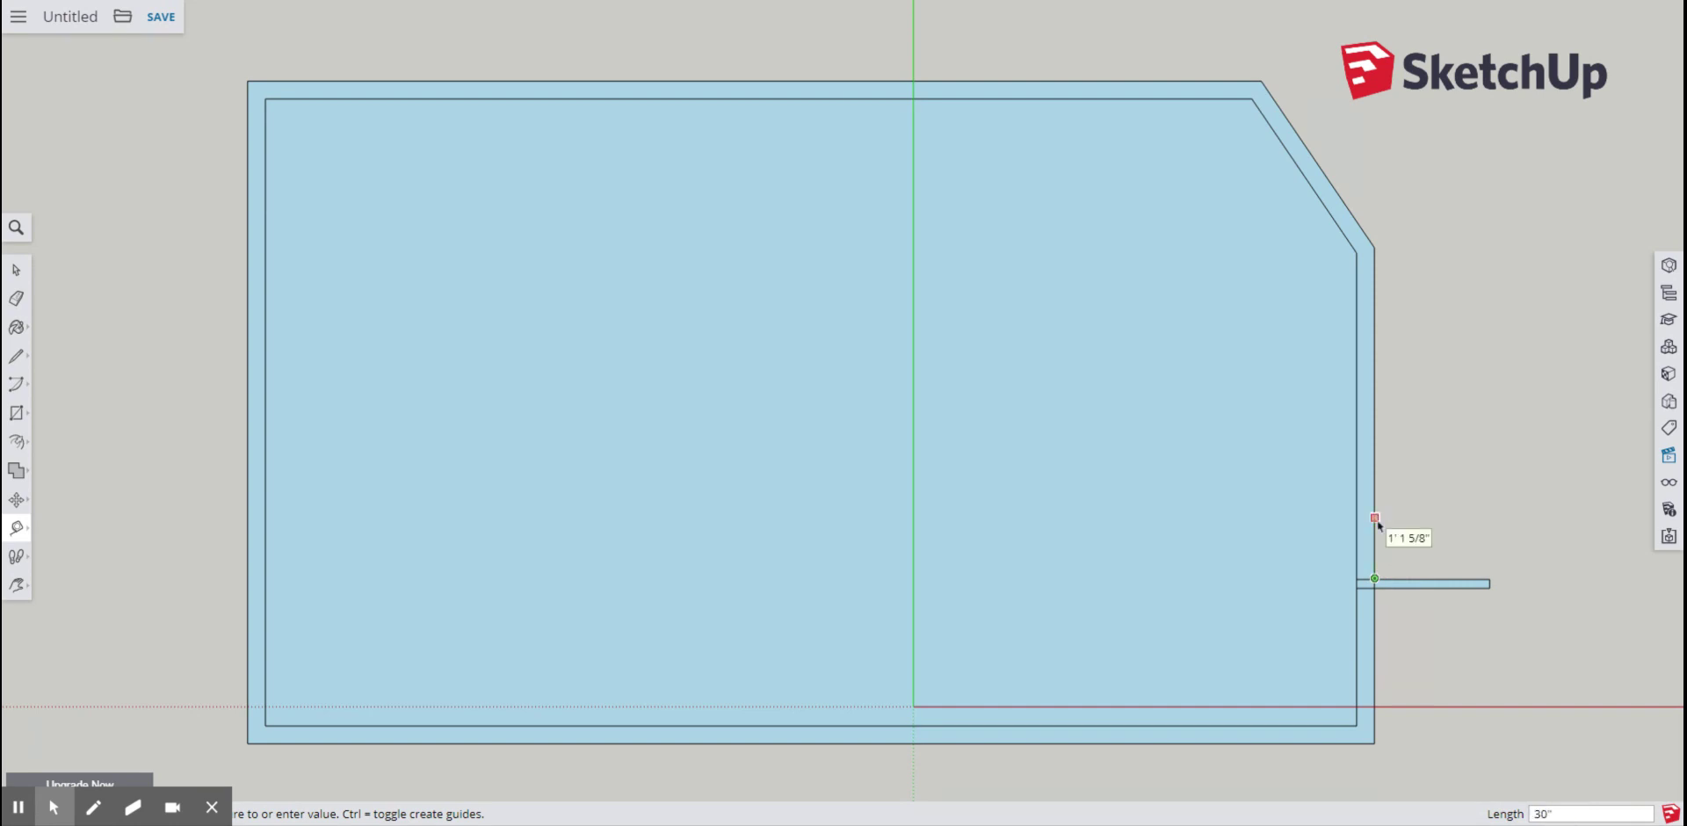
pyautogui.write('30"')
pyautogui.press('Return')
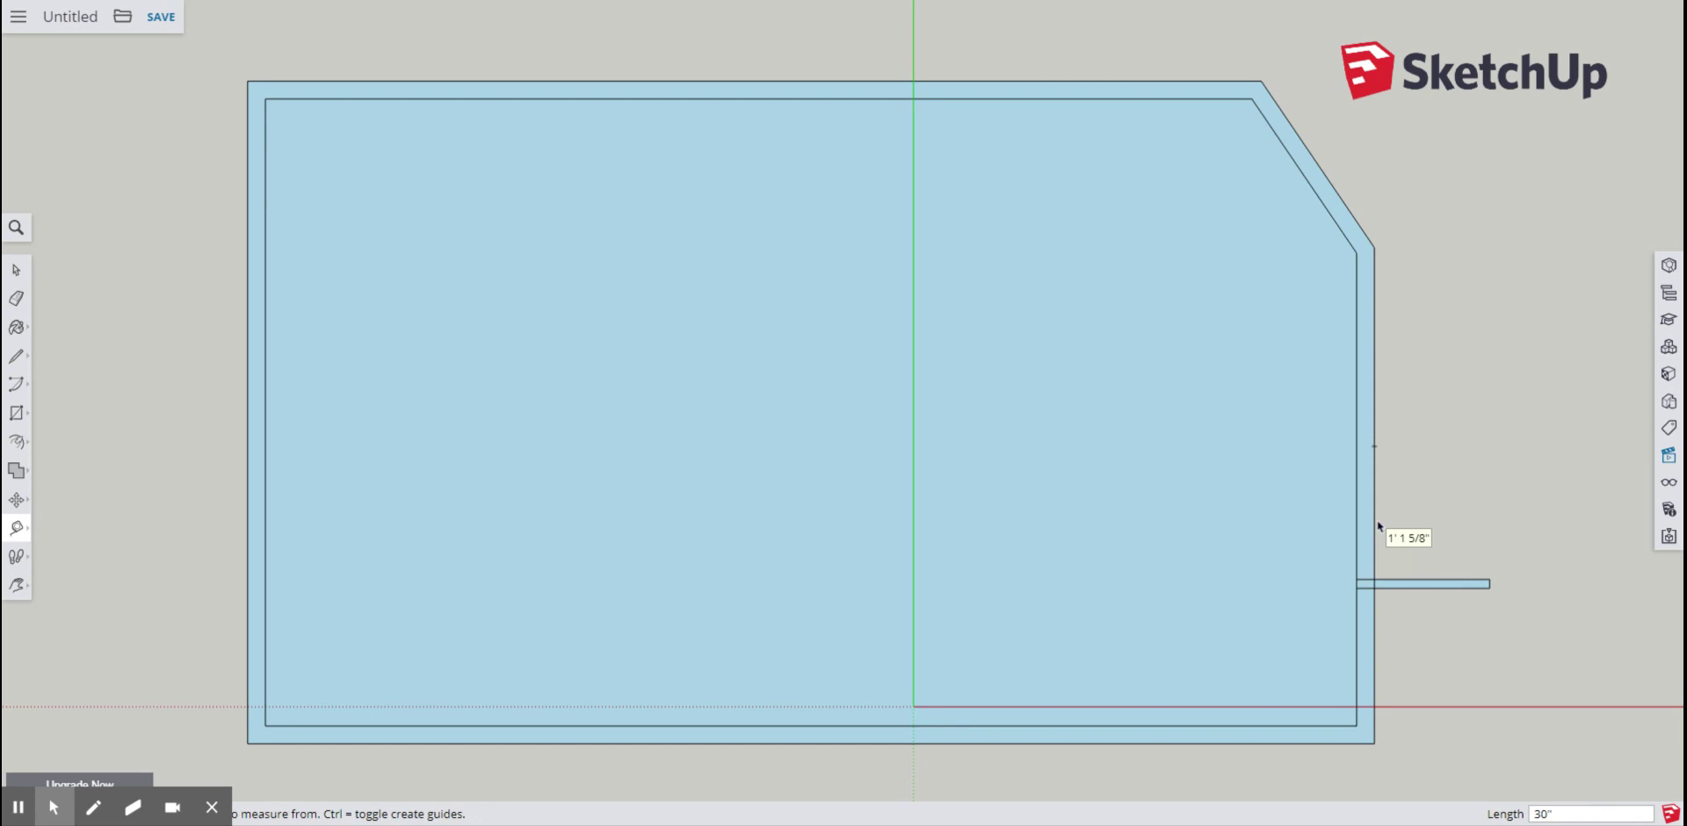
# - Draw a line straight across the right wall's thickness from the guide point to the inner wall line
pyautogui.click(18, 355)
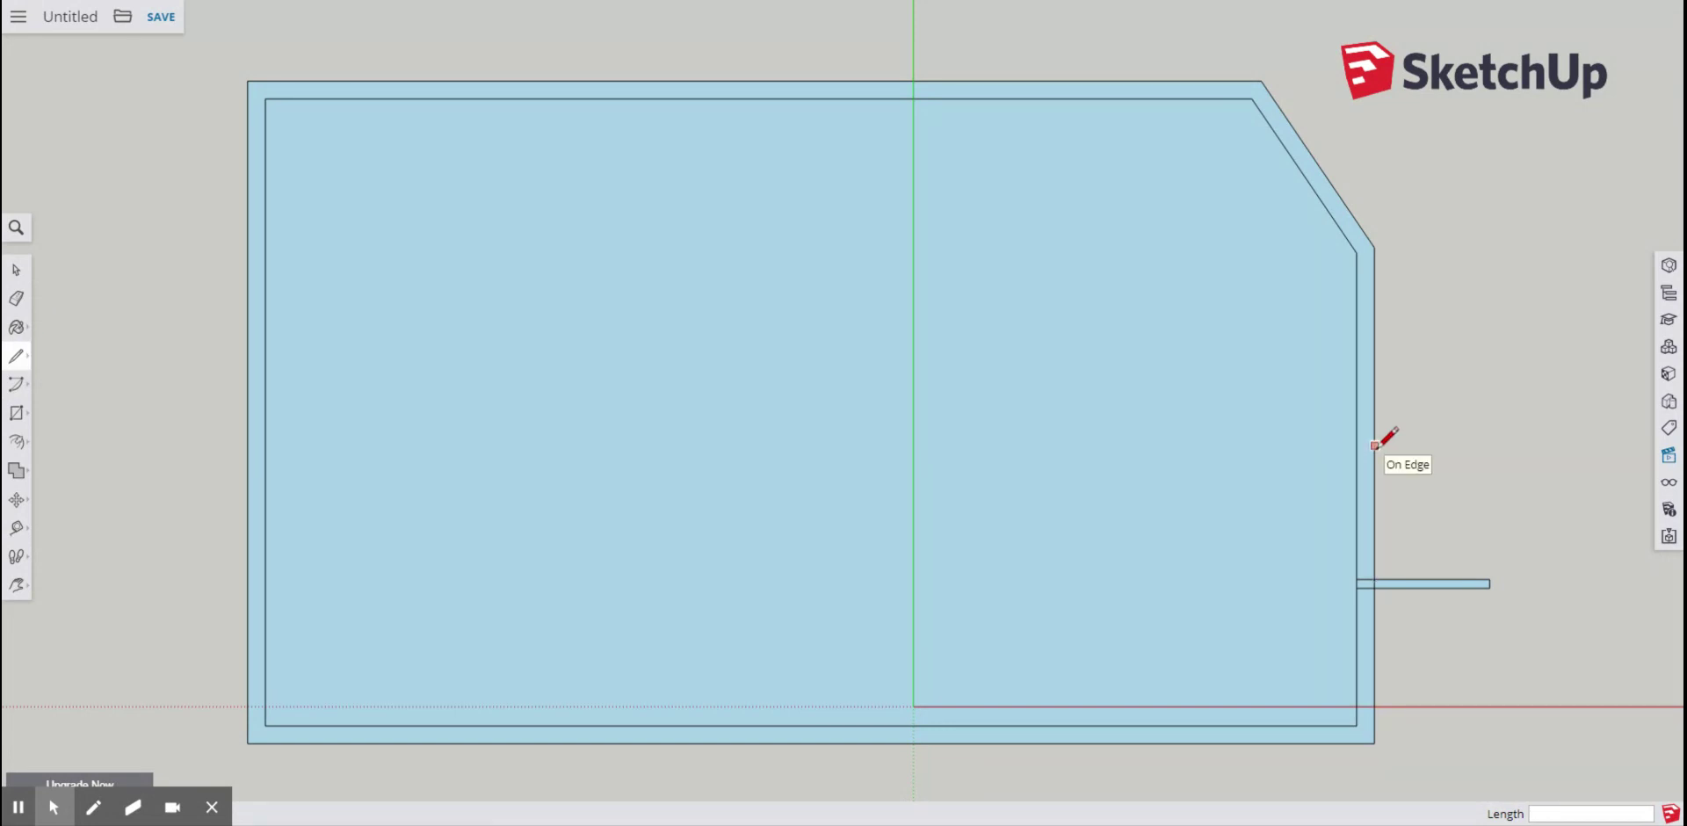
pyautogui.scroll(3, 1375, 446)
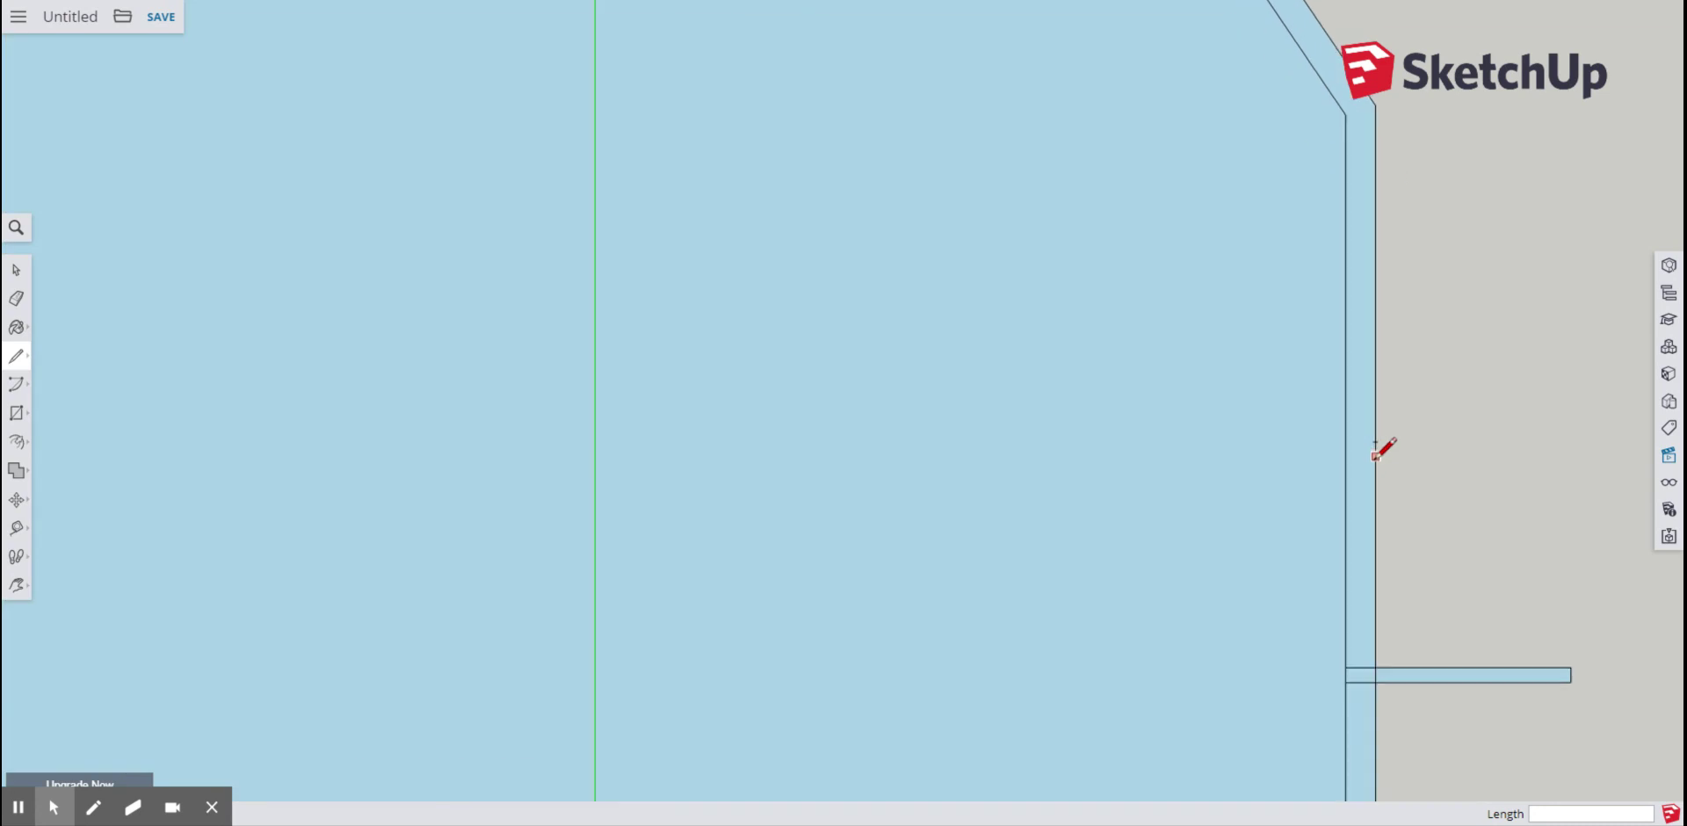
pyautogui.scroll(2, 1376, 440)
pyautogui.scroll(1, 1376, 433)
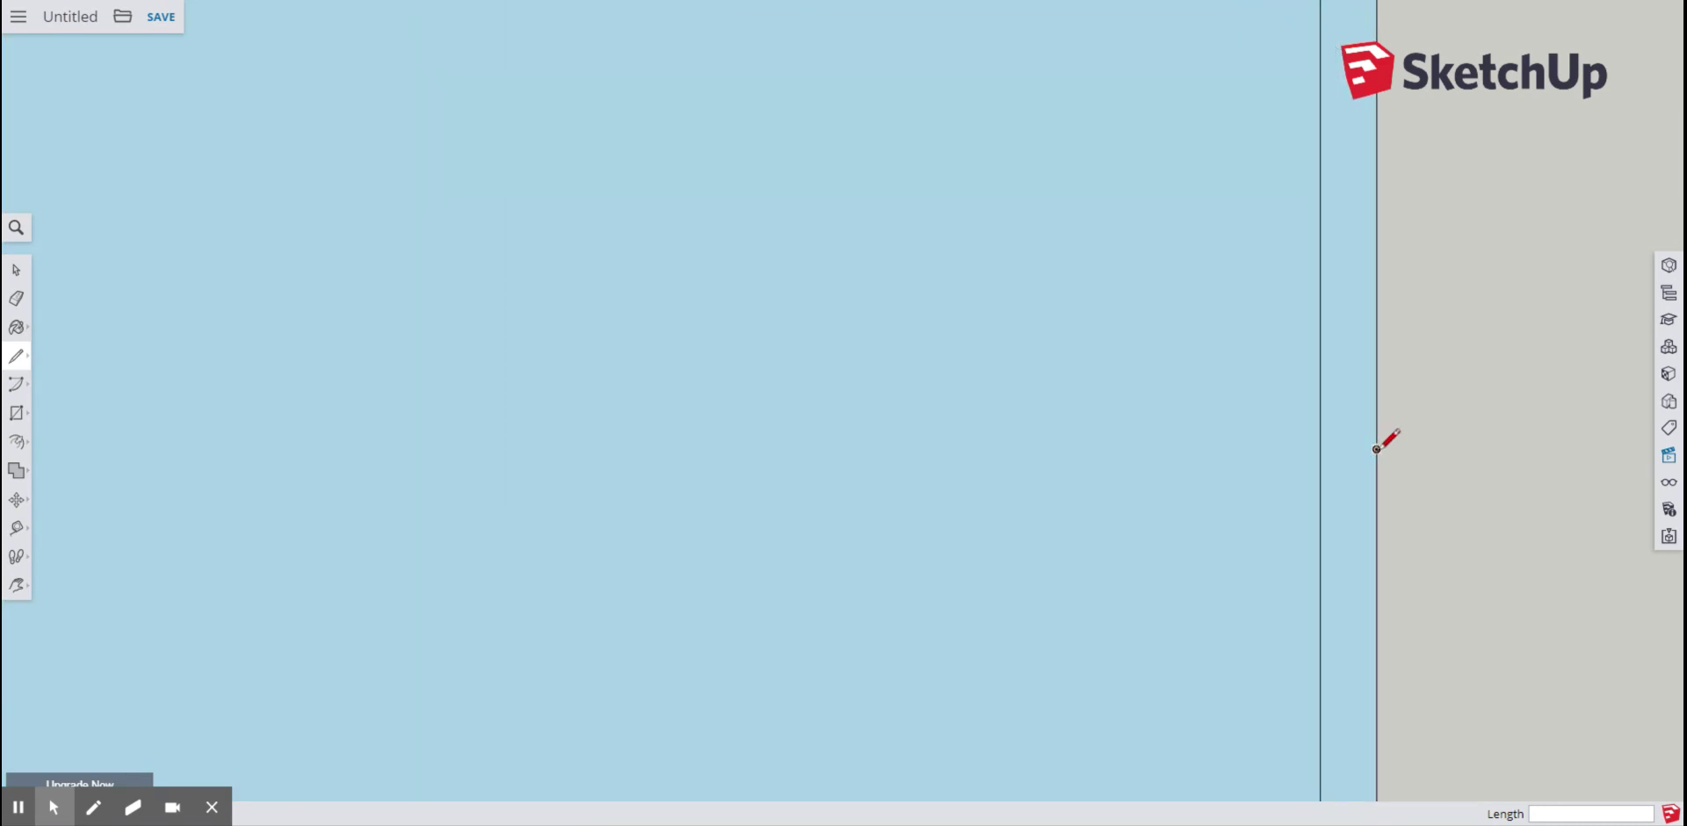
pyautogui.click(1376, 449)
pyautogui.click(1321, 451)
pyautogui.scroll(-1, 1354, 537)
pyautogui.scroll(-3, 1345, 540)
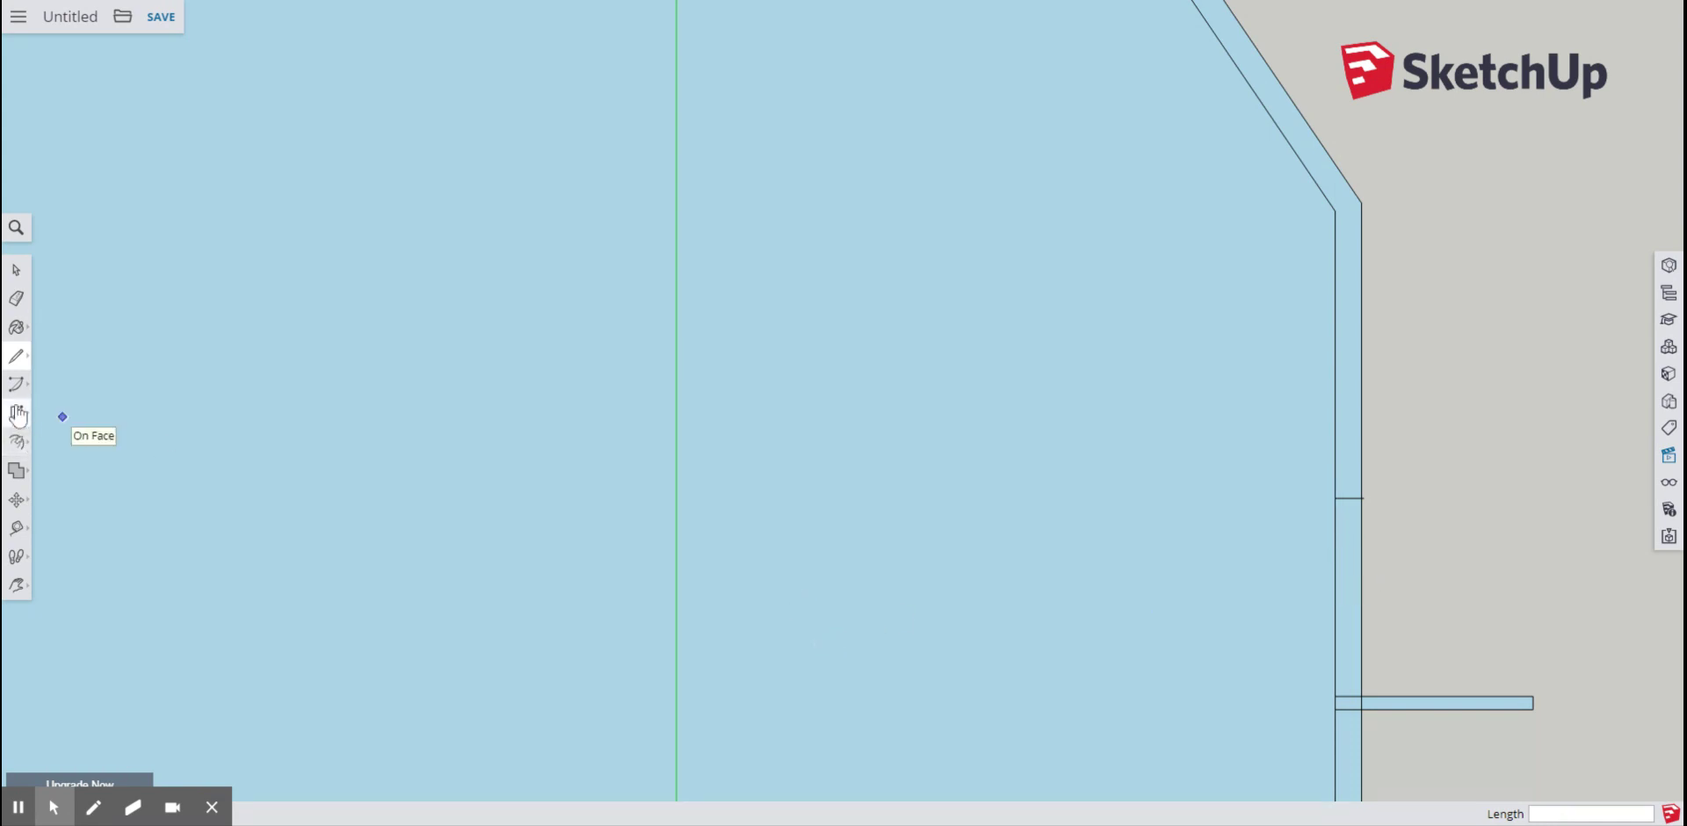
# - Erase the right wall's outer line between the new cross line and the stub wall, including the piece crossing the stub wall
pyautogui.click(16, 299)
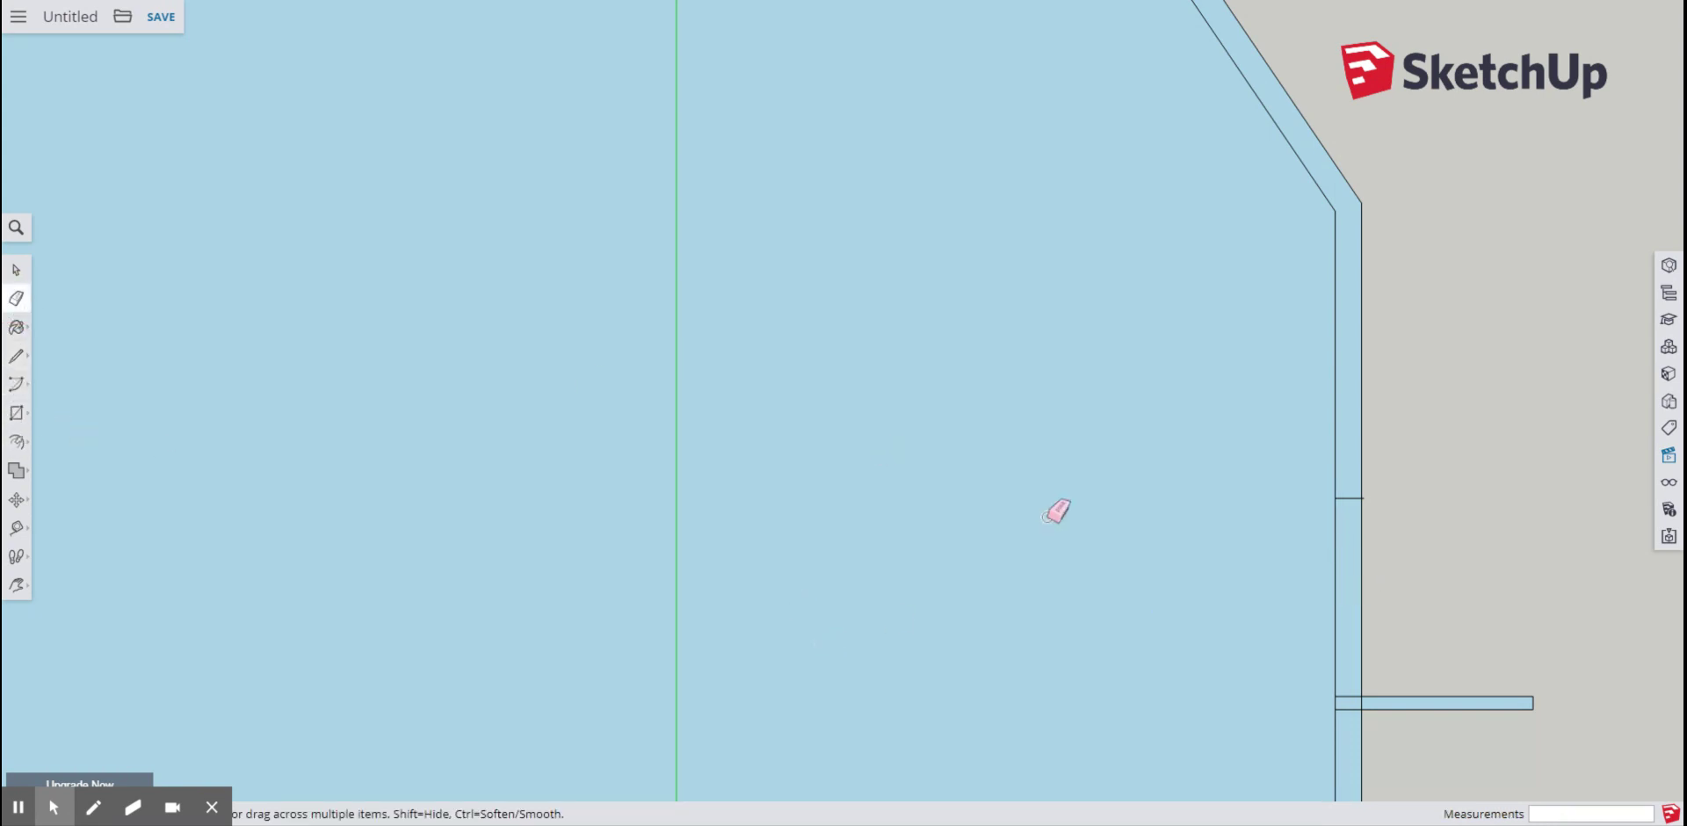
pyautogui.click(1363, 605)
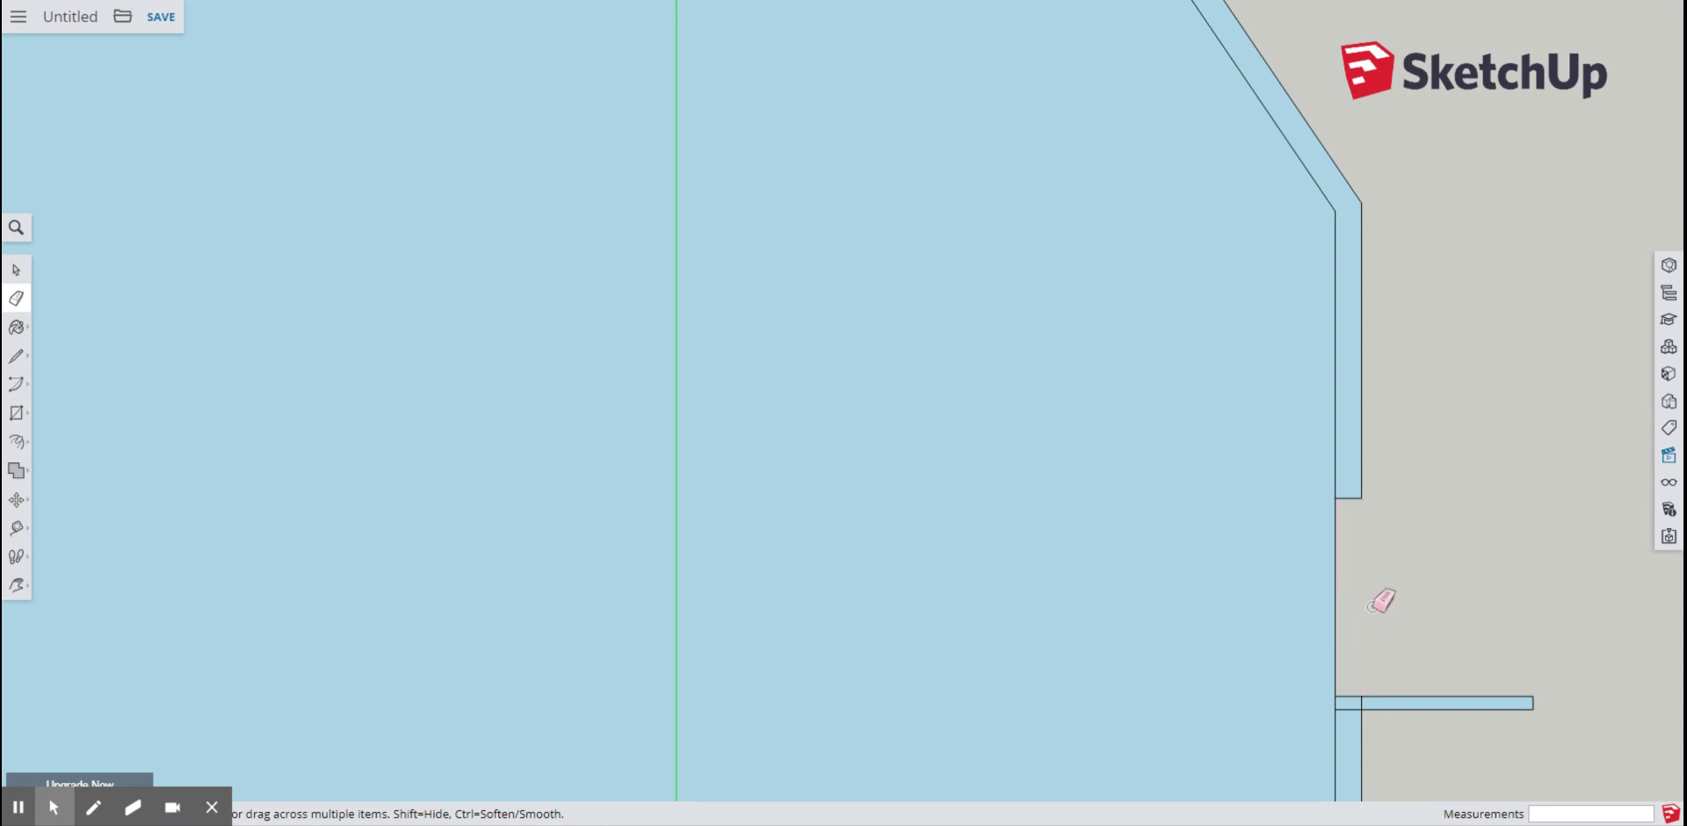
pyautogui.scroll(2, 1364, 689)
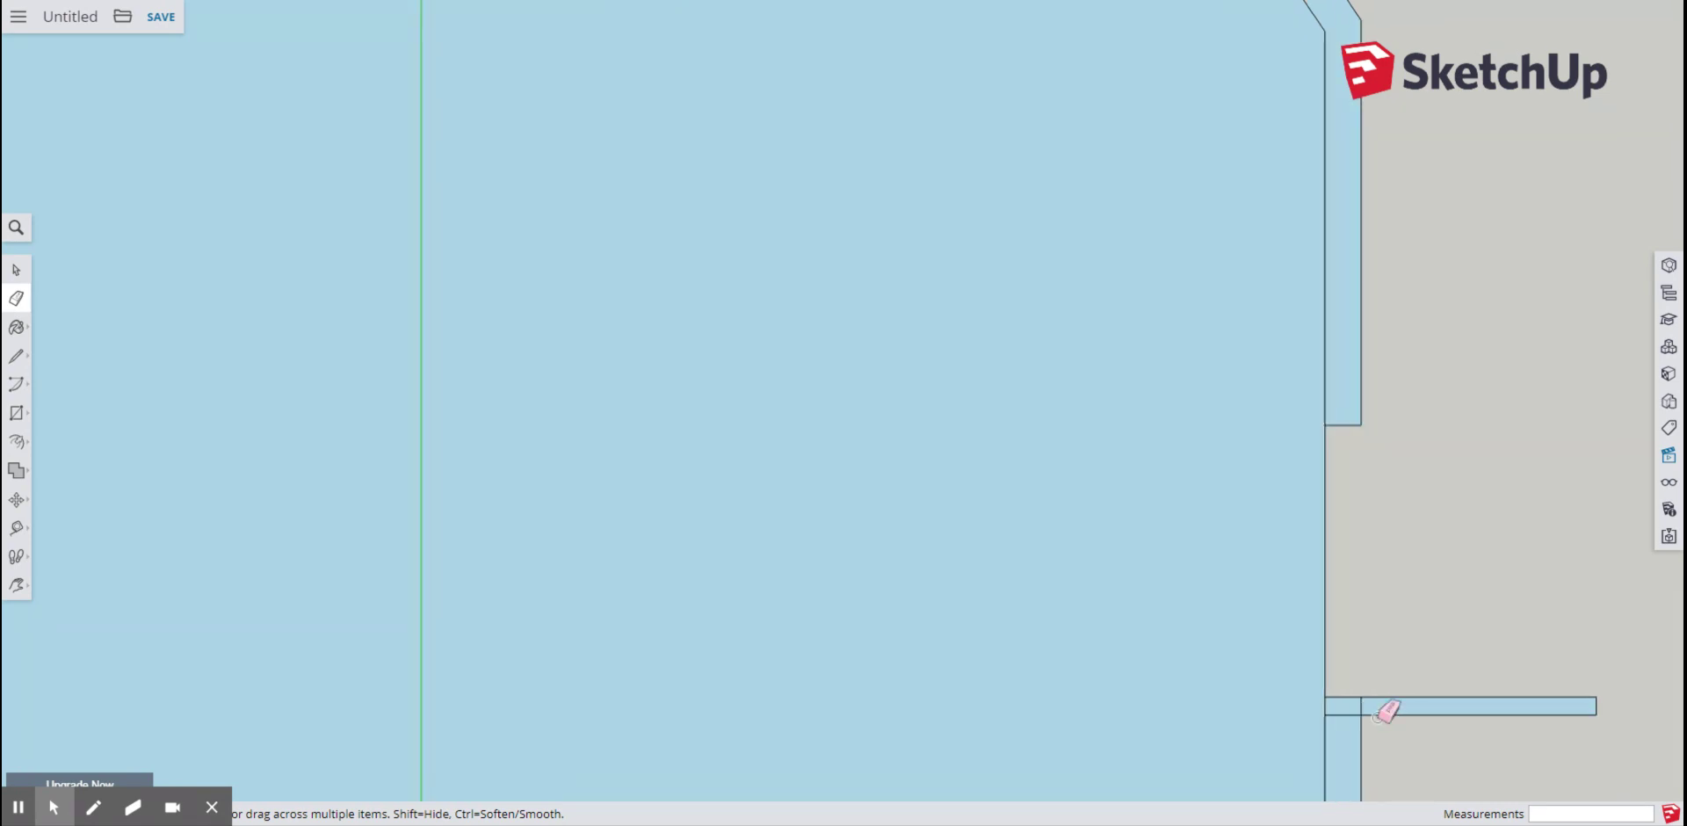
pyautogui.scroll(2, 1364, 694)
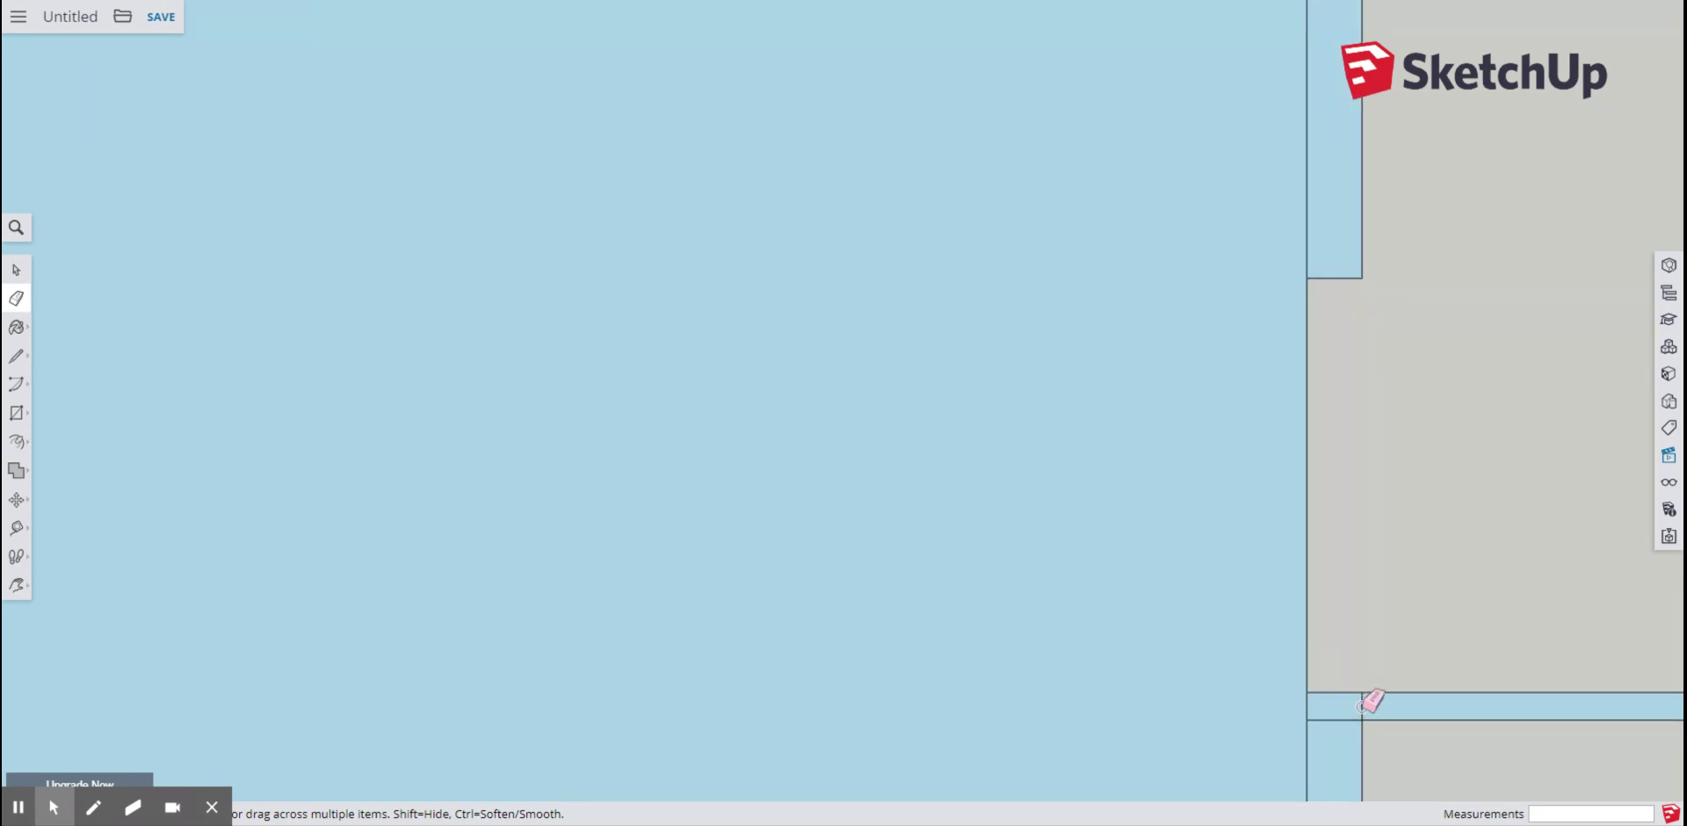
pyautogui.click(1363, 704)
pyautogui.scroll(-3, 1334, 624)
pyautogui.scroll(-2, 1332, 626)
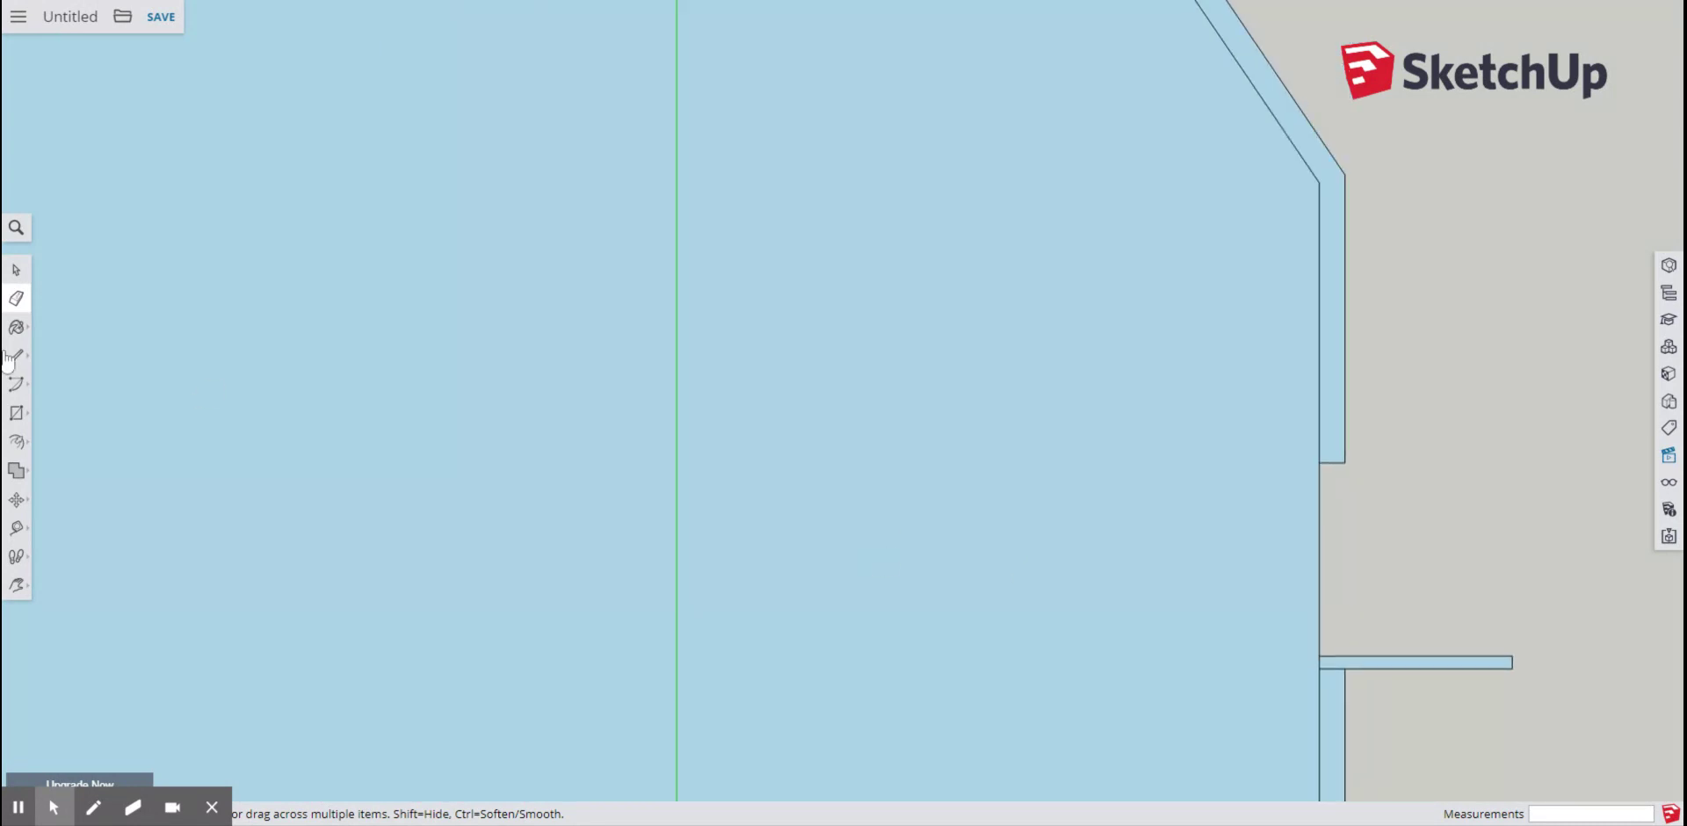
# - Draw a quarter-circle door swing arc from the opening's upper inner corner to the stub wall's upper right end, bulging outward
pyautogui.click(20, 386)
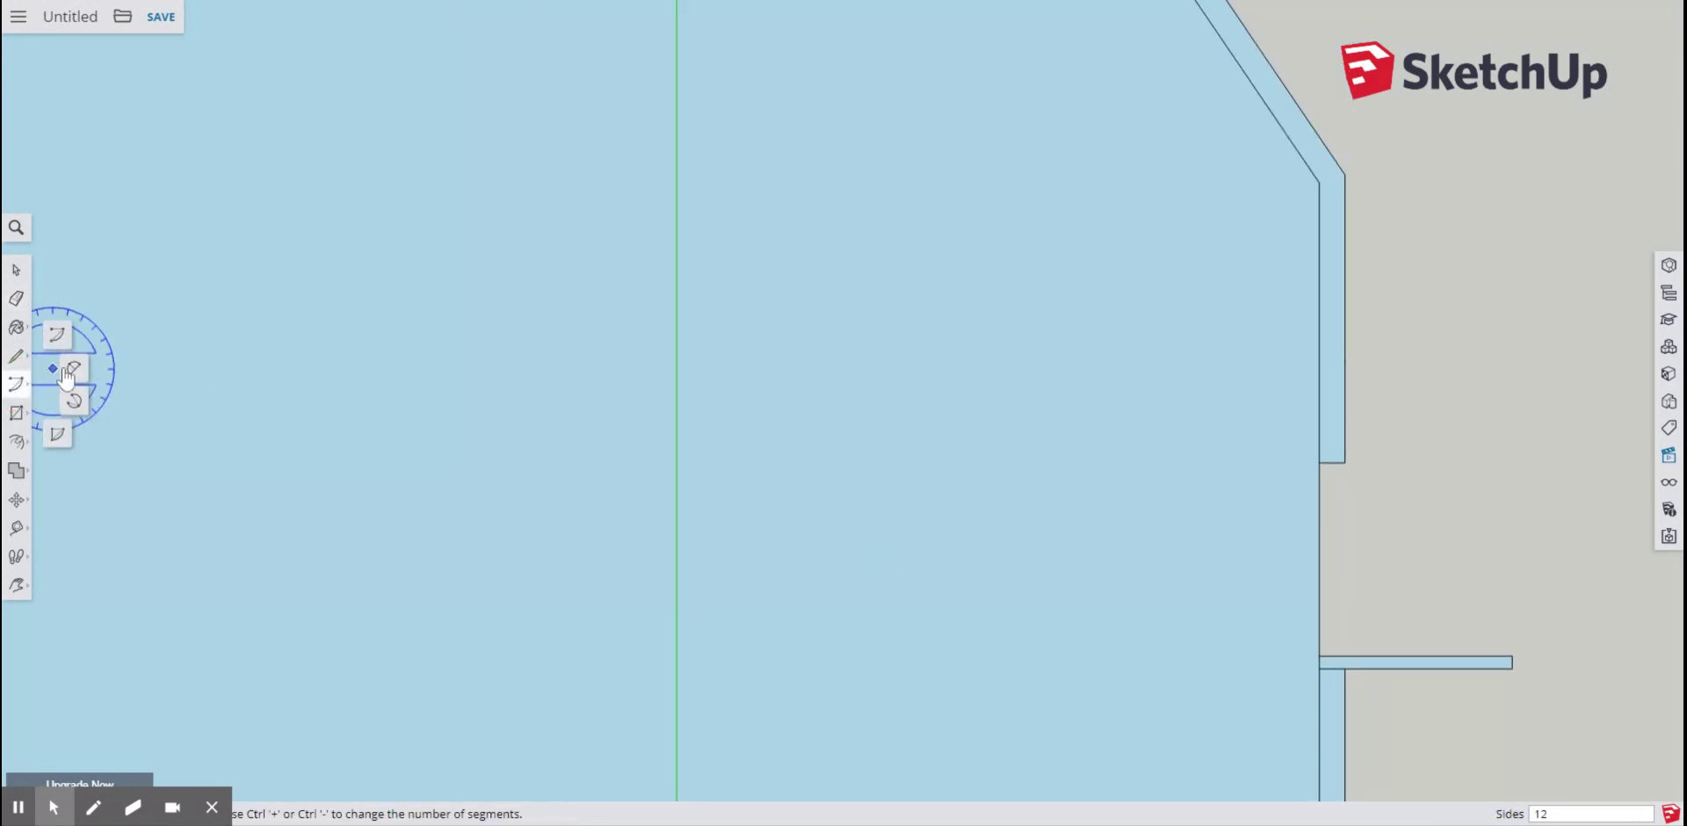
pyautogui.click(74, 370)
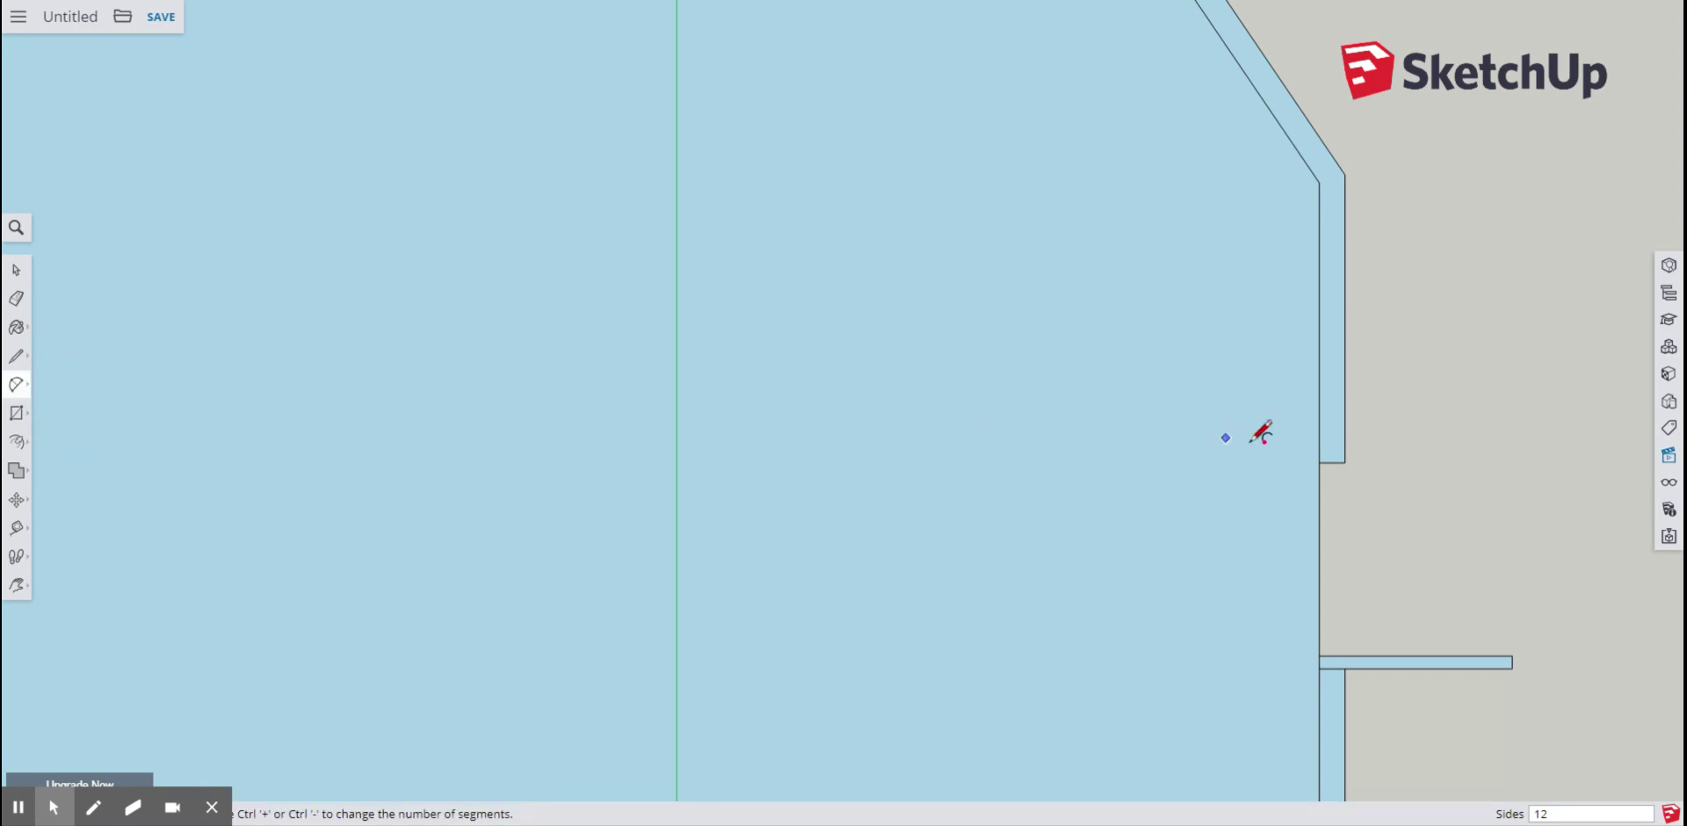
pyautogui.click(1320, 461)
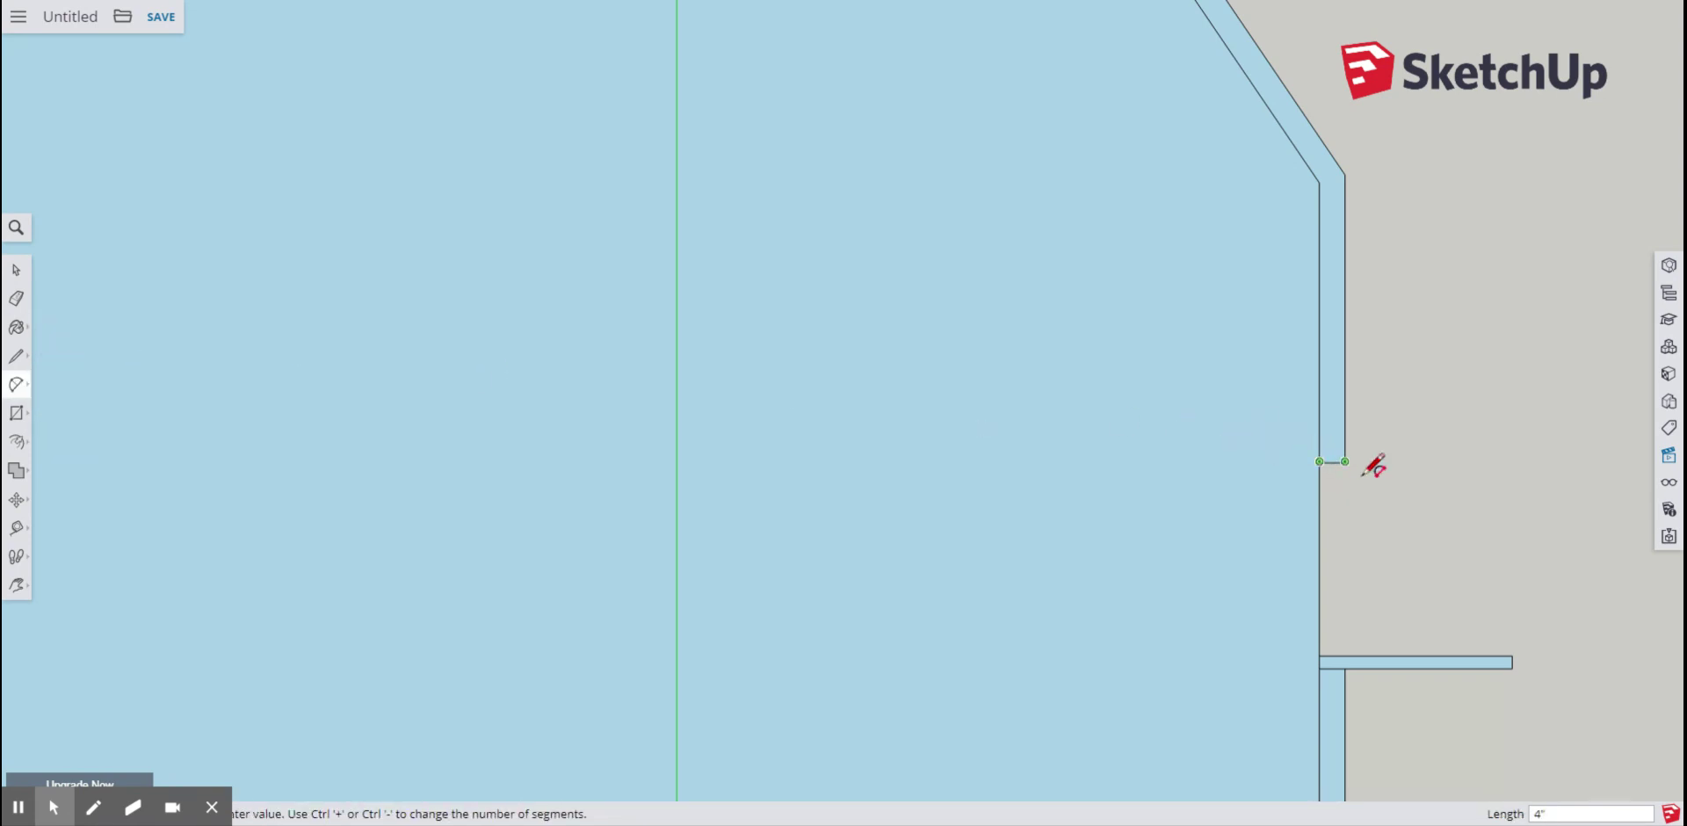
pyautogui.click(1513, 655)
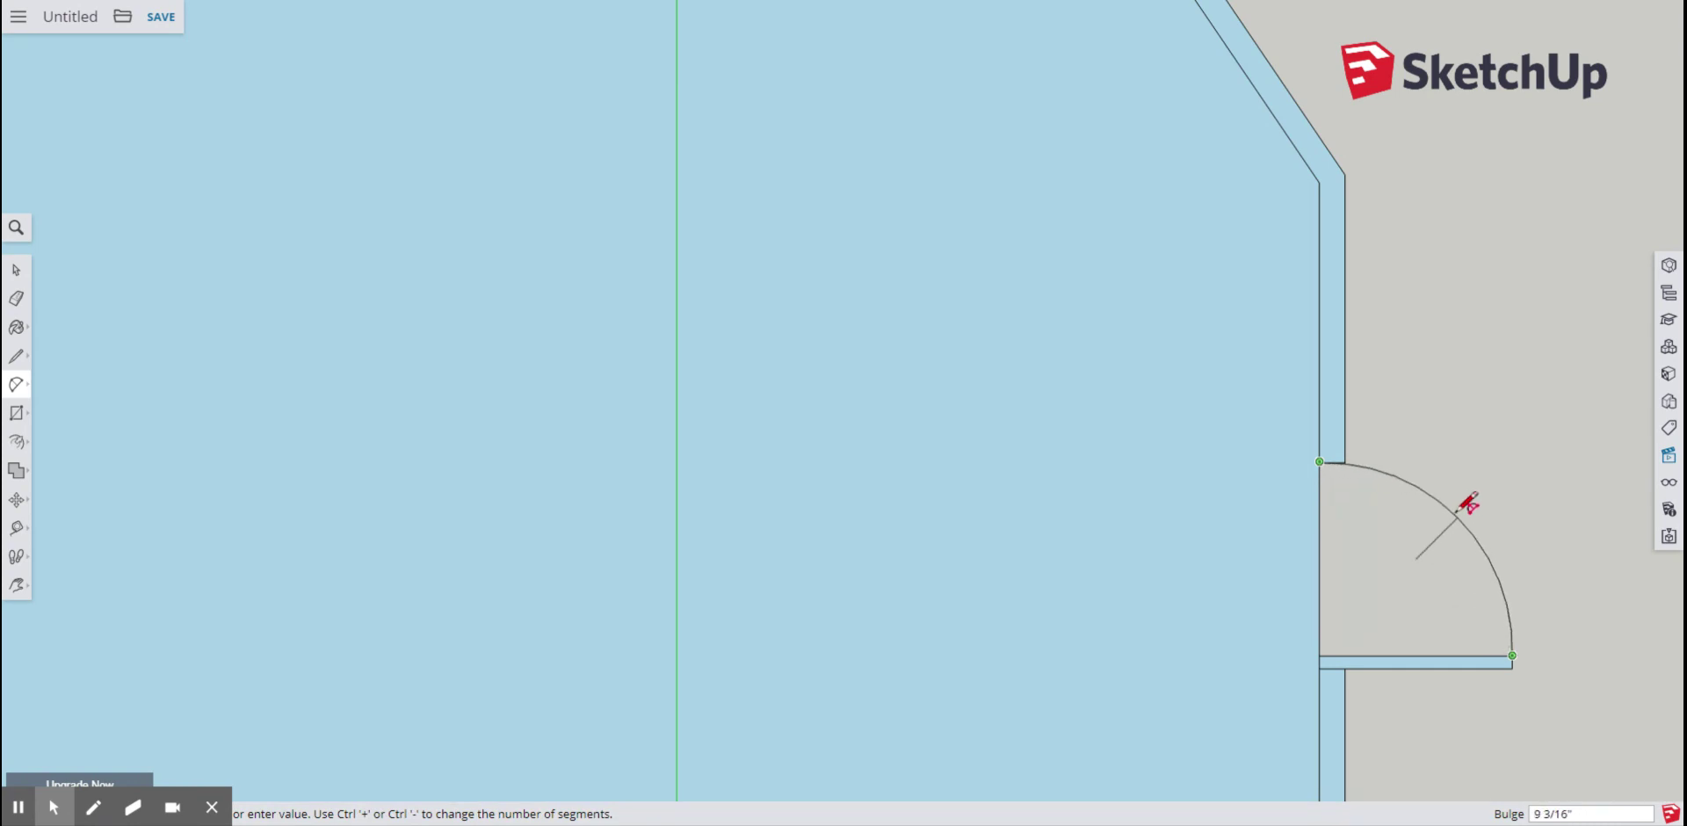
pyautogui.click(1459, 510)
pyautogui.scroll(-1, 861, 494)
pyautogui.scroll(-3, 870, 489)
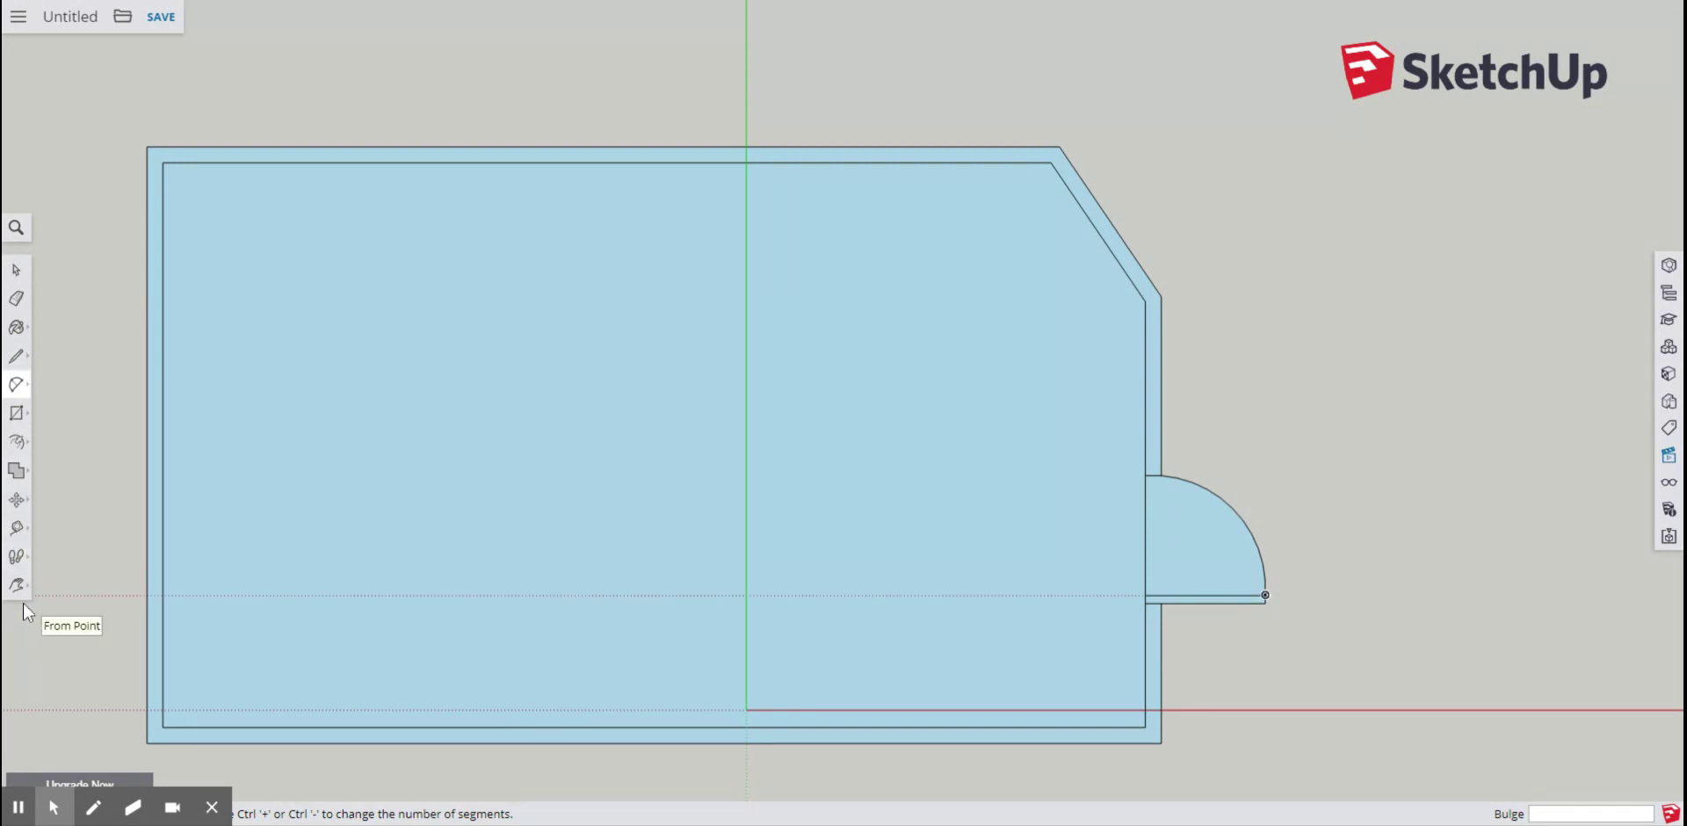
# - Place a guide point on the bottom wall's inner line, 1" left of the room's lower right inner corner
pyautogui.click(16, 528)
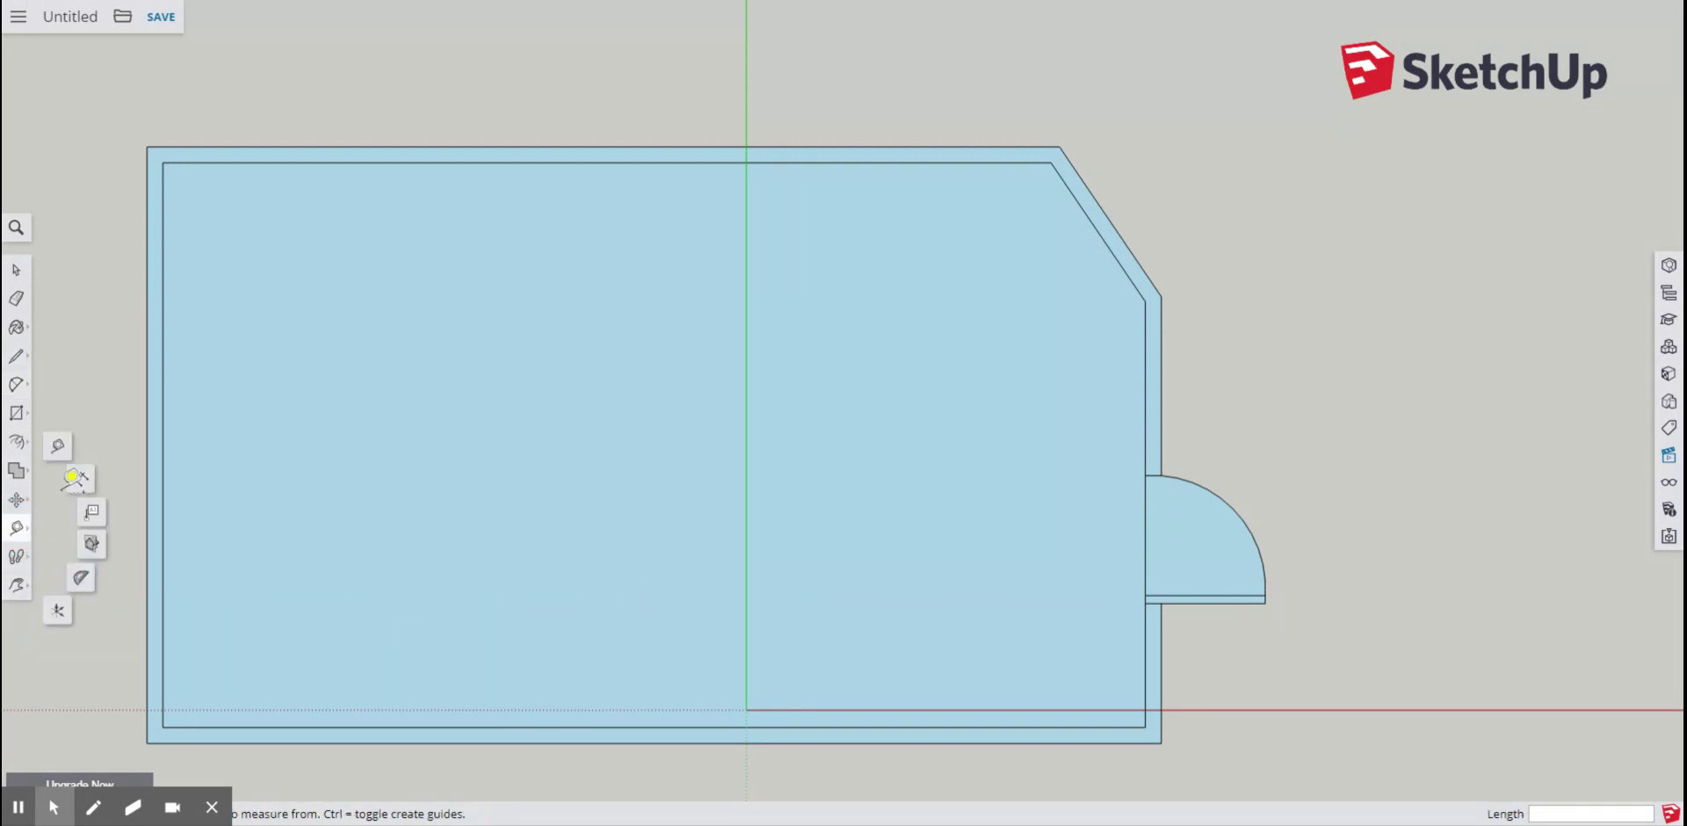
pyautogui.click(60, 445)
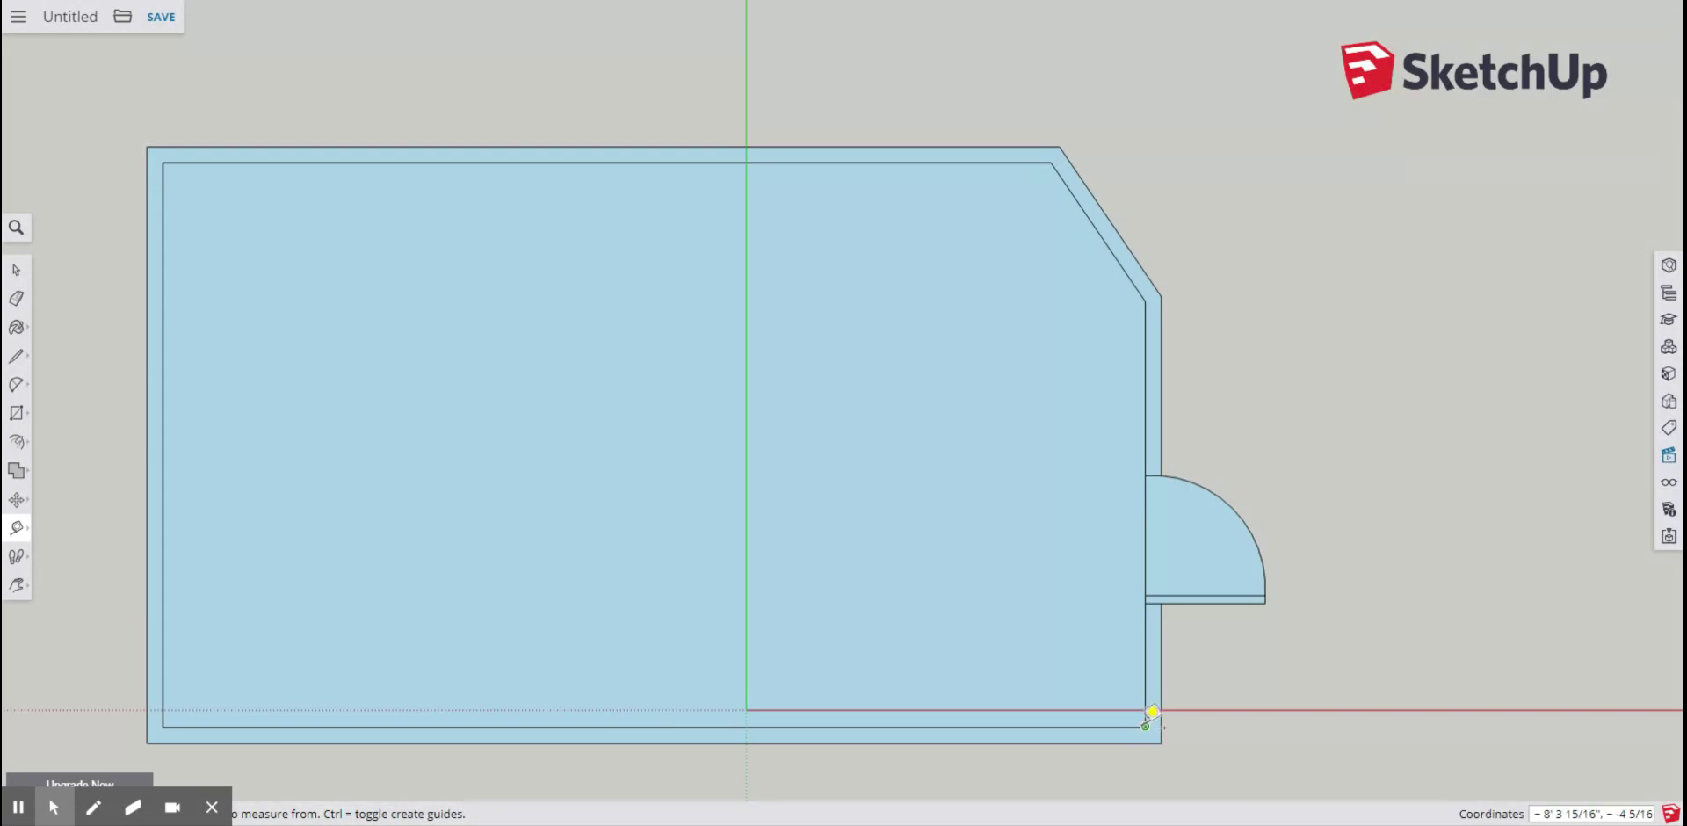
pyautogui.click(1145, 726)
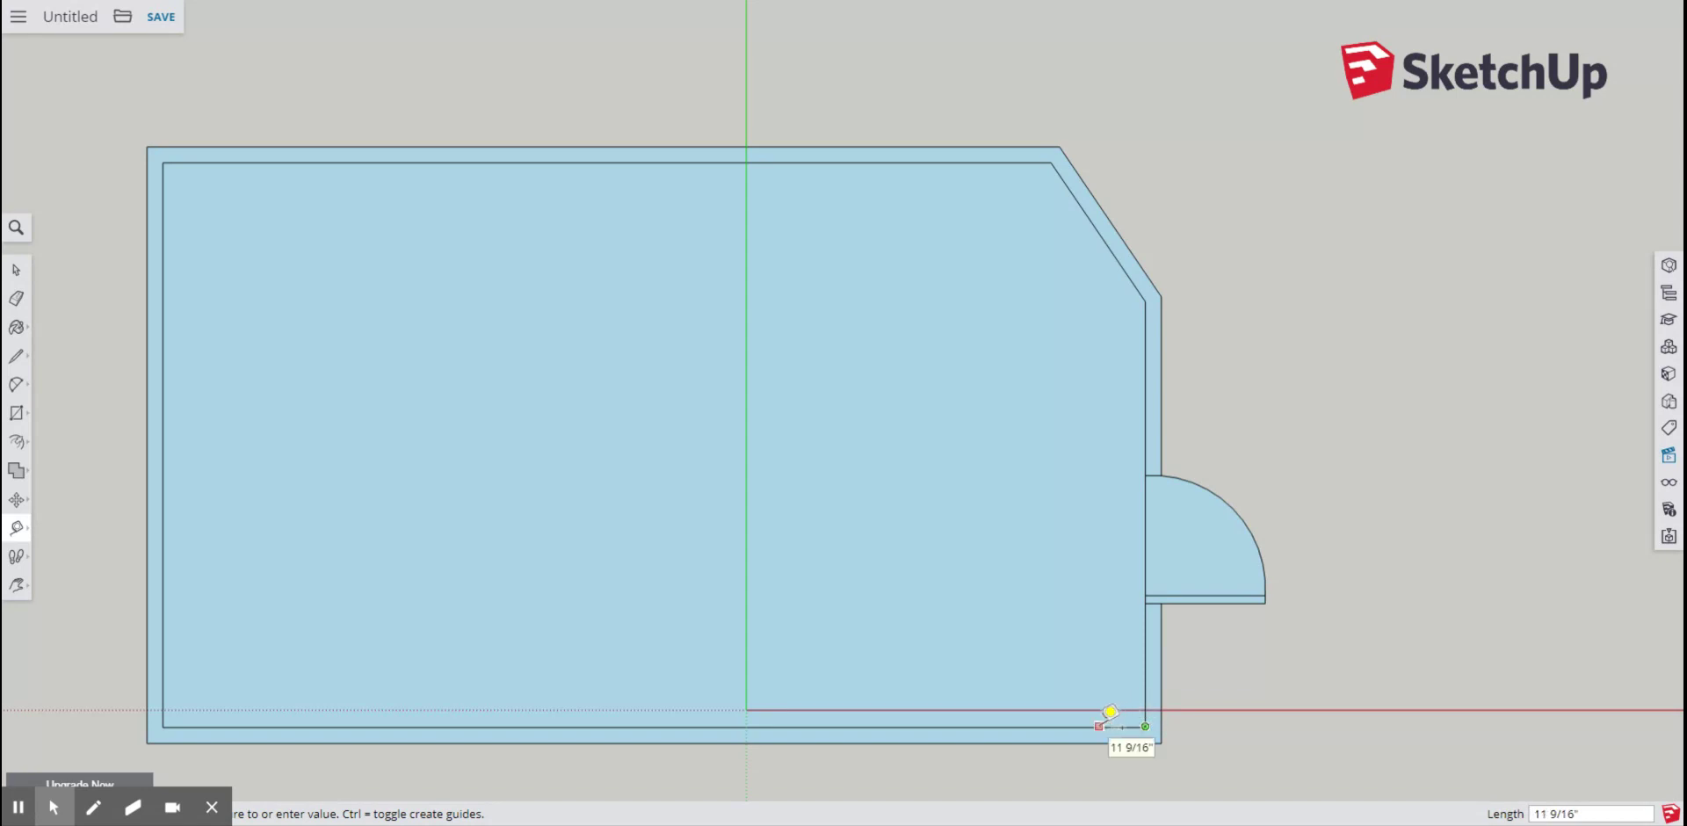
pyautogui.write('1')
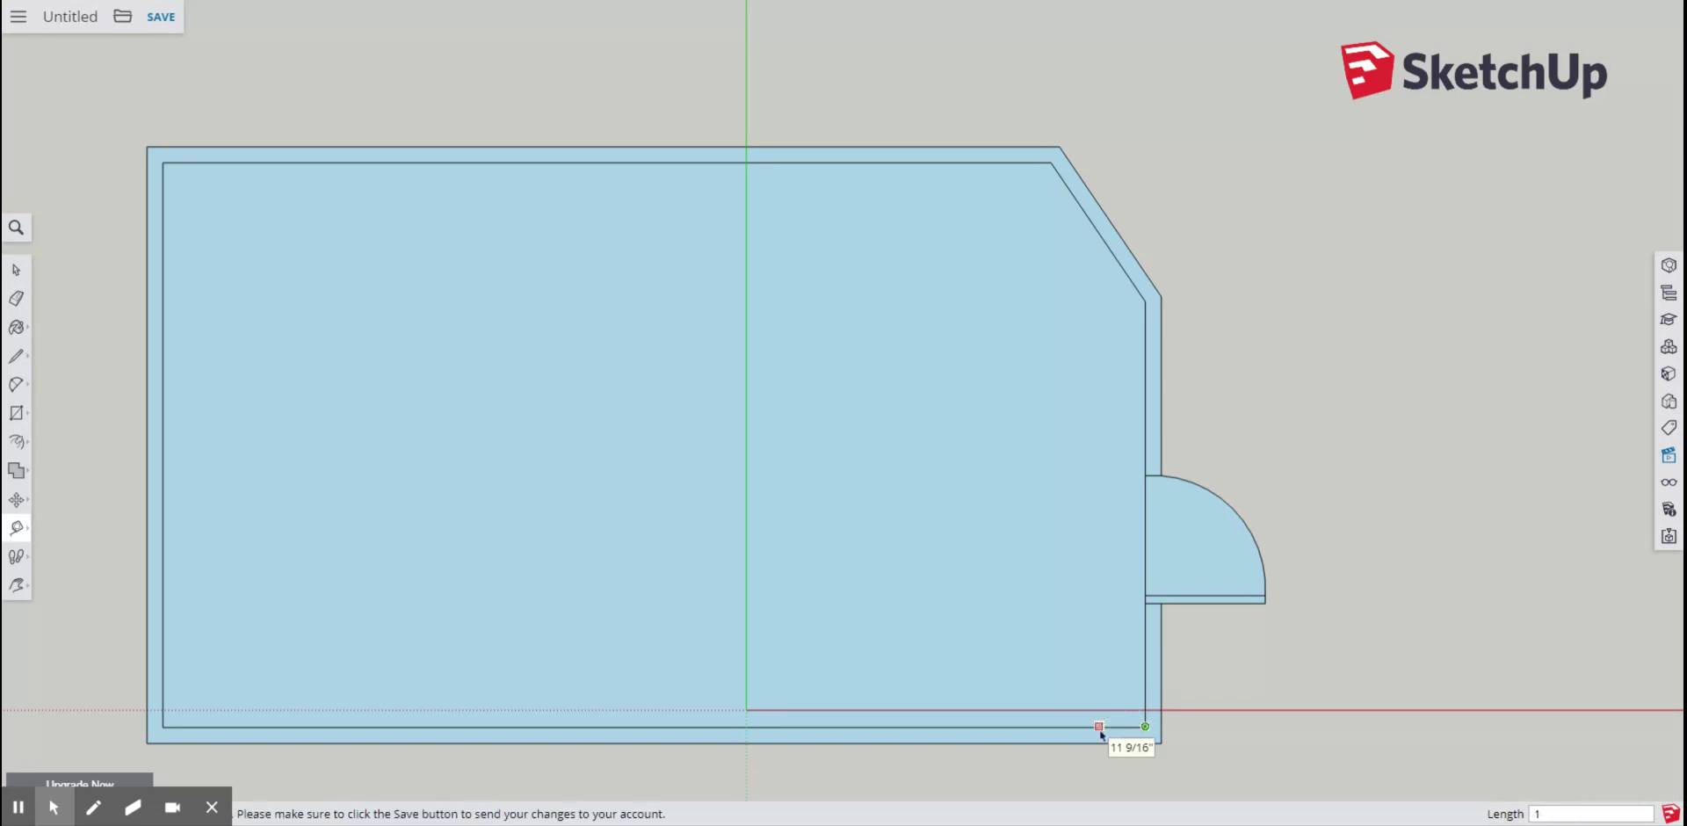
pyautogui.write('"')
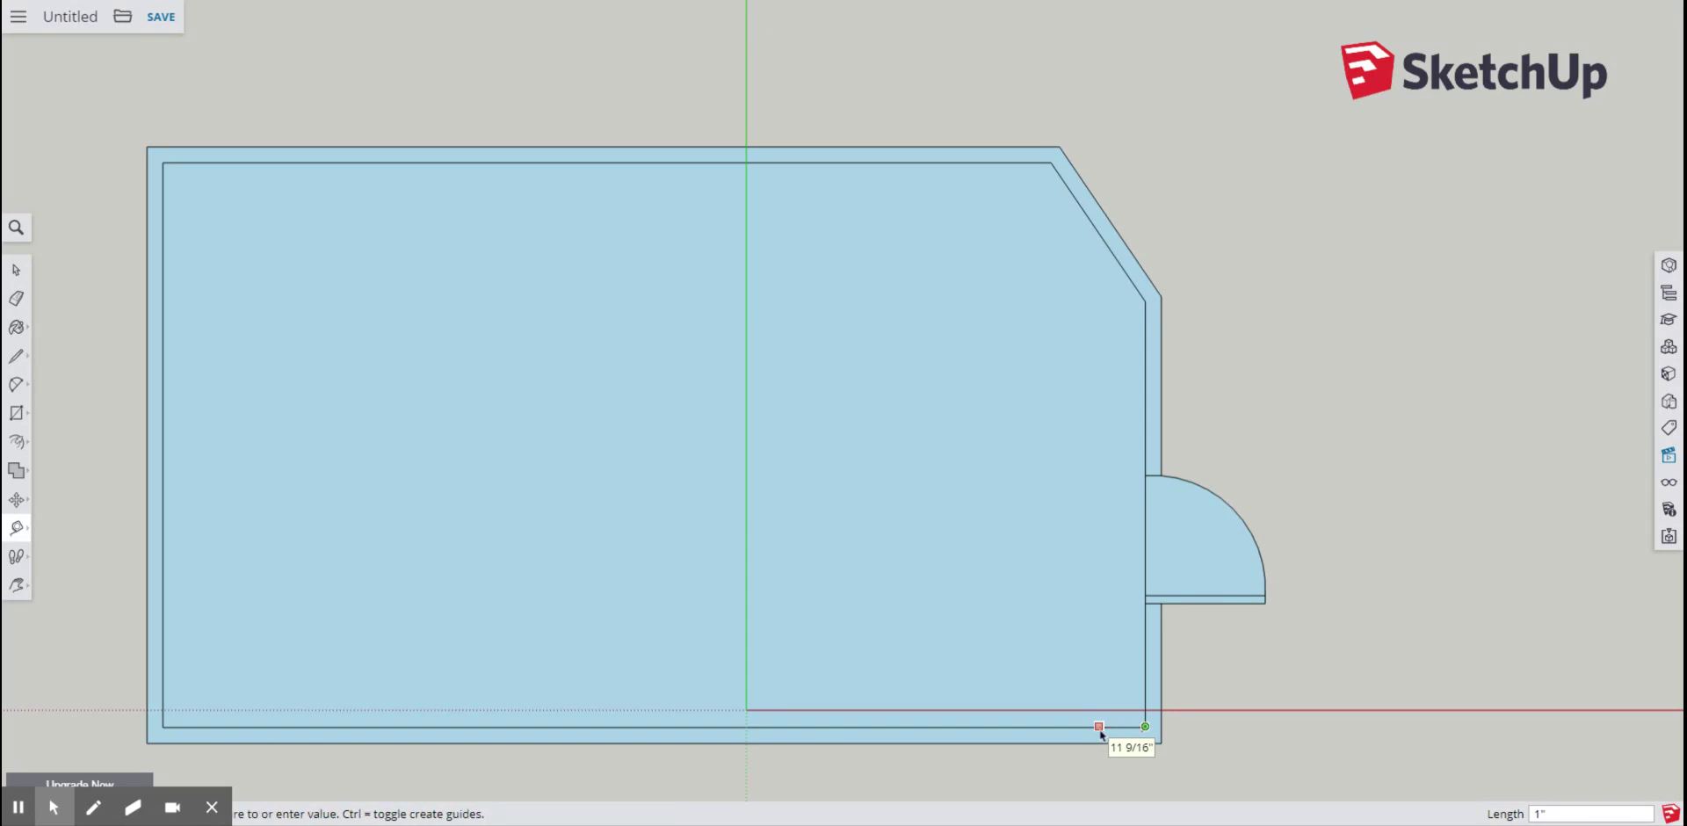
pyautogui.press('Return')
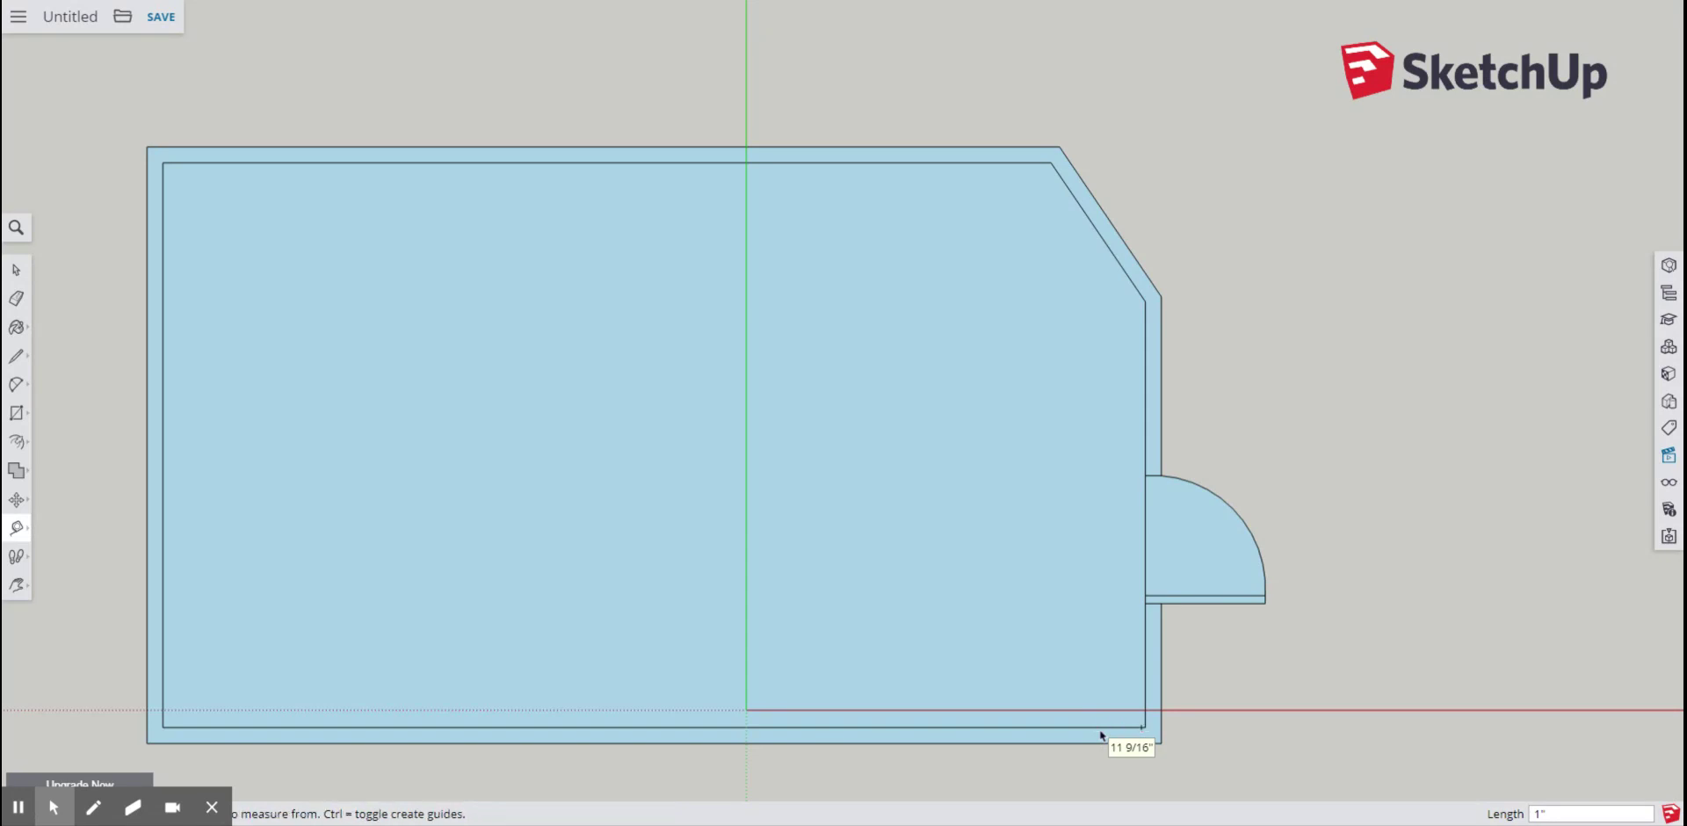
# - Place a second guide point on the bottom wall's inner line, farther left of the same inner corner
pyautogui.scroll(4, 1145, 726)
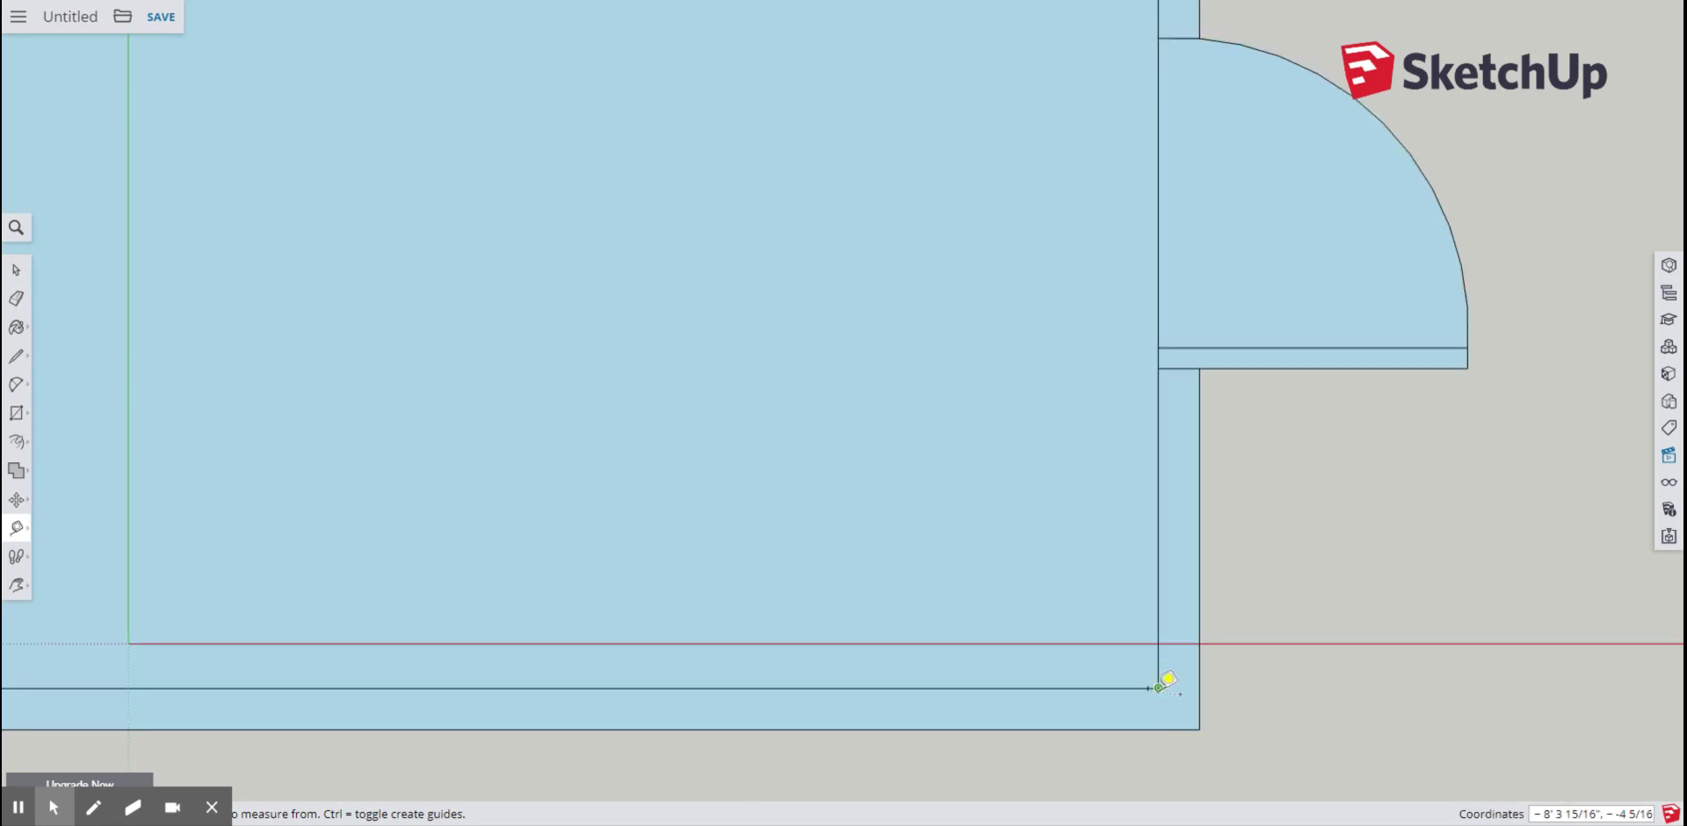
pyautogui.click(1159, 687)
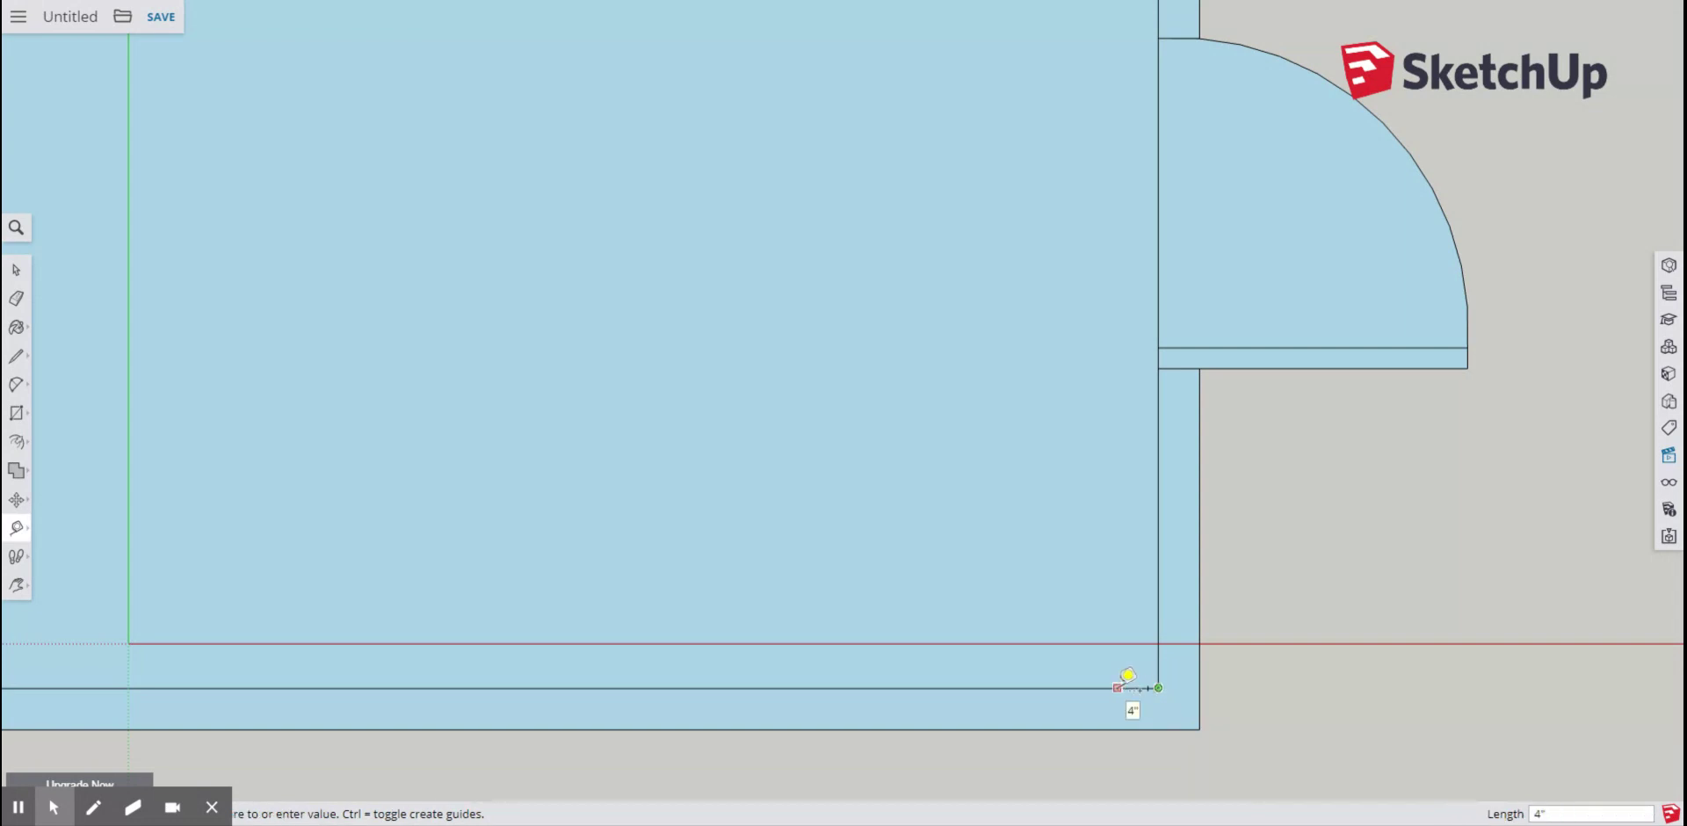
pyautogui.press('Return')
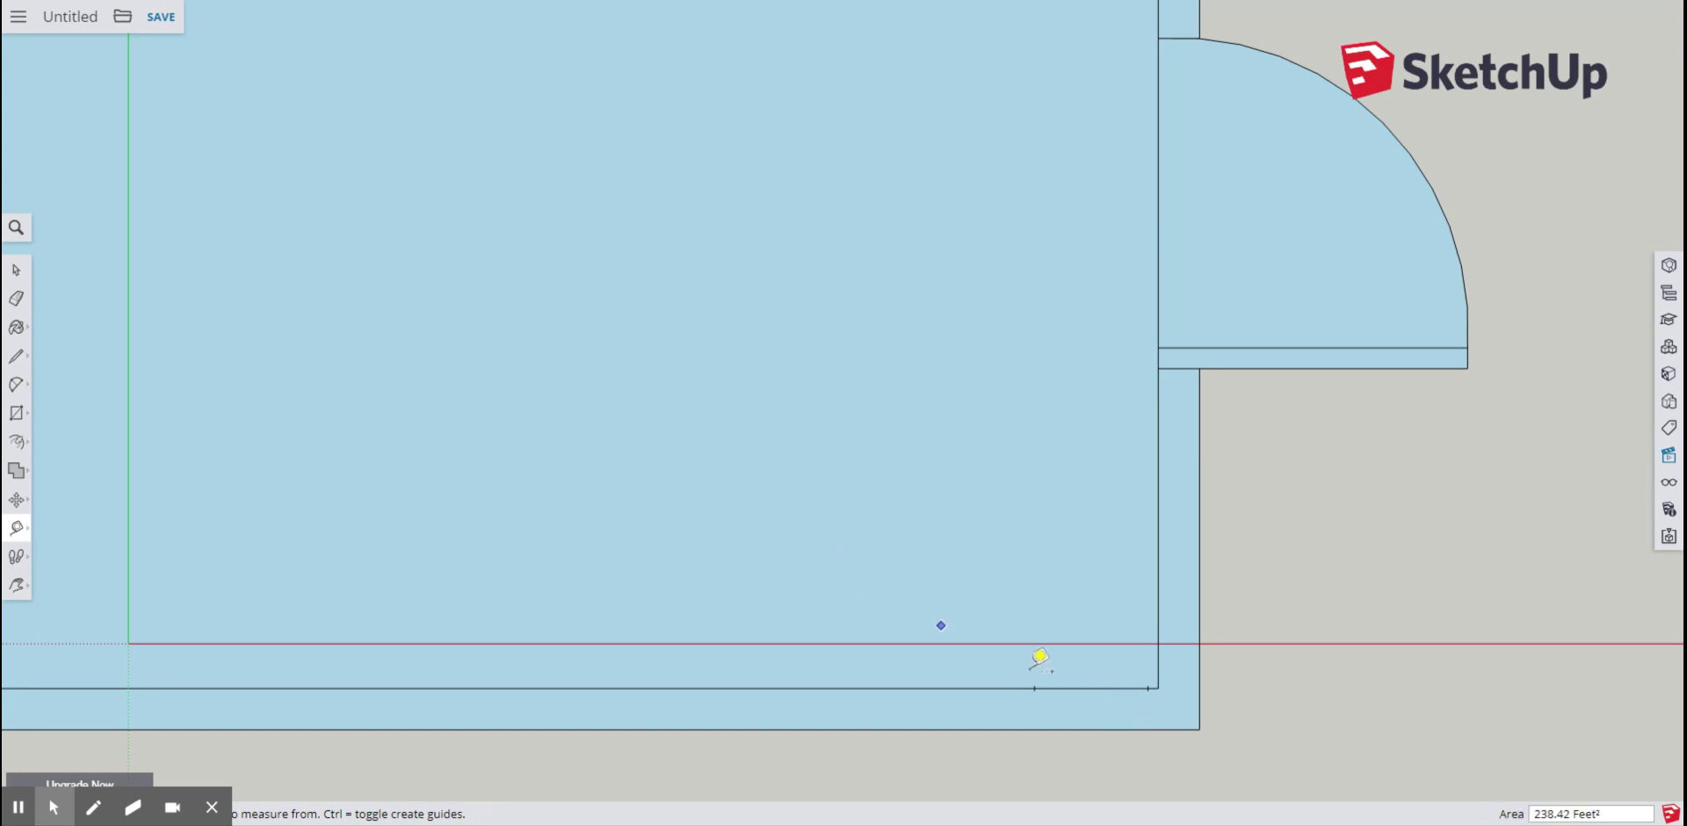
# - Draw a line across the bottom wall's thickness, straight down from the left guide point to the outer edge
pyautogui.click(16, 355)
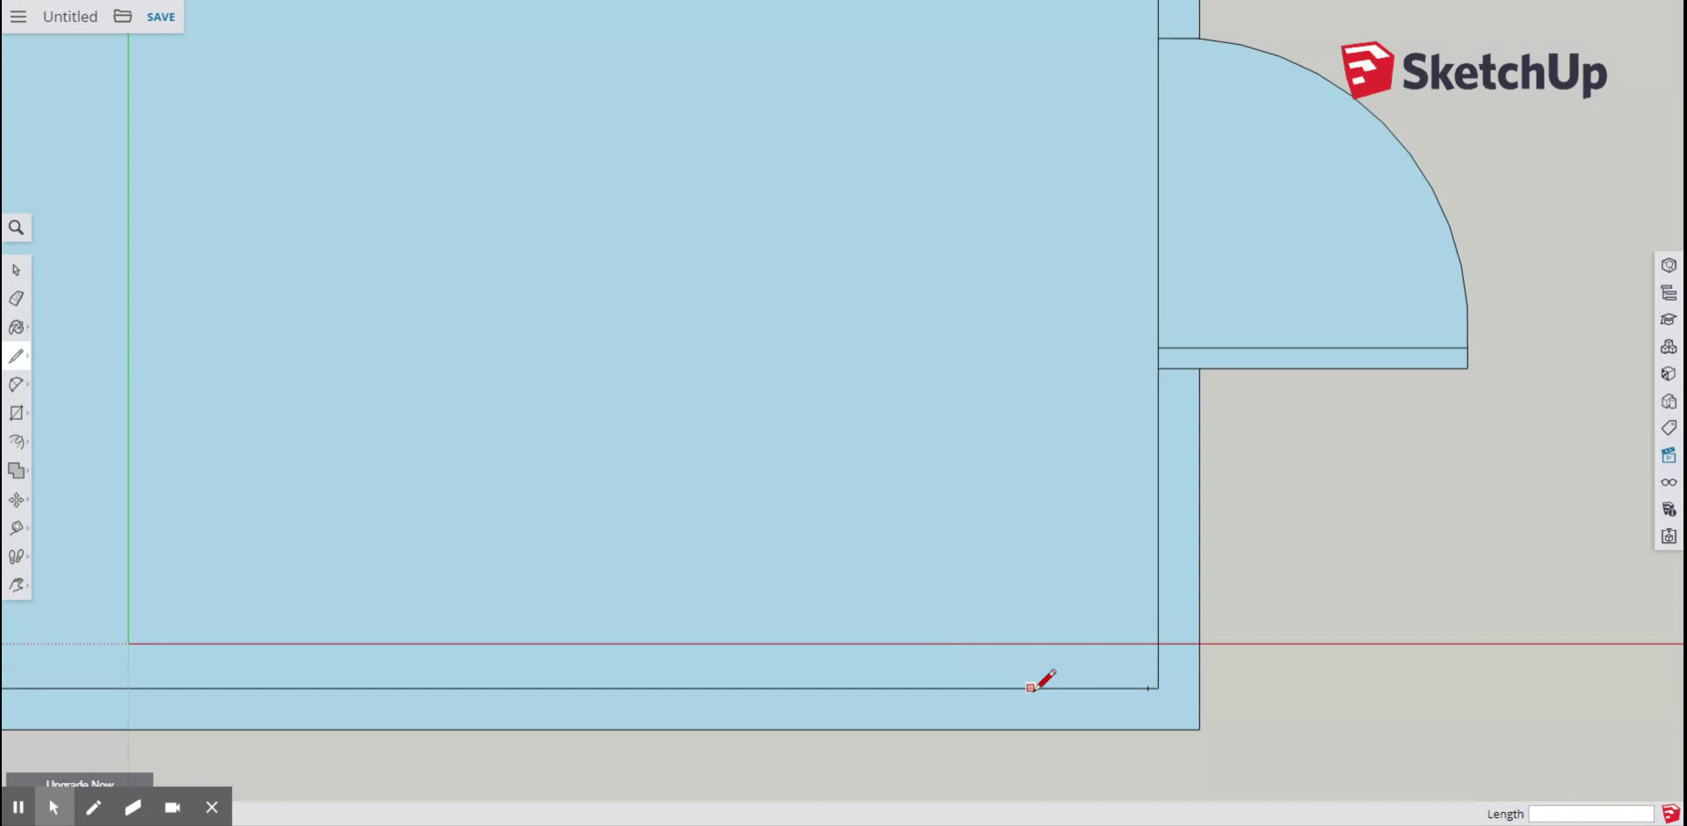
pyautogui.scroll(2, 1036, 688)
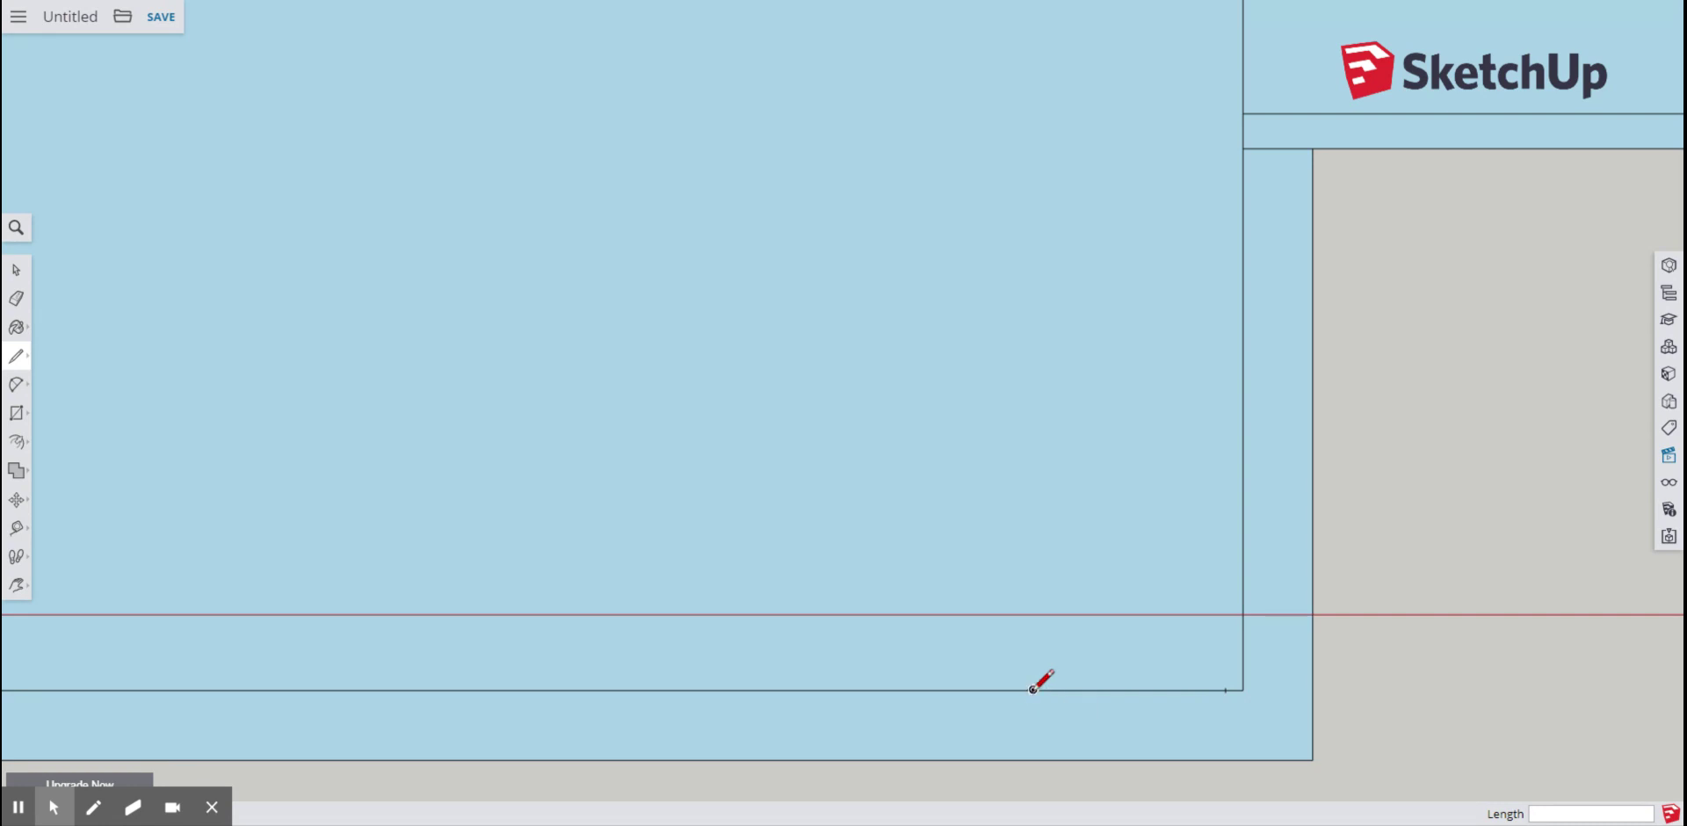
pyautogui.click(1035, 689)
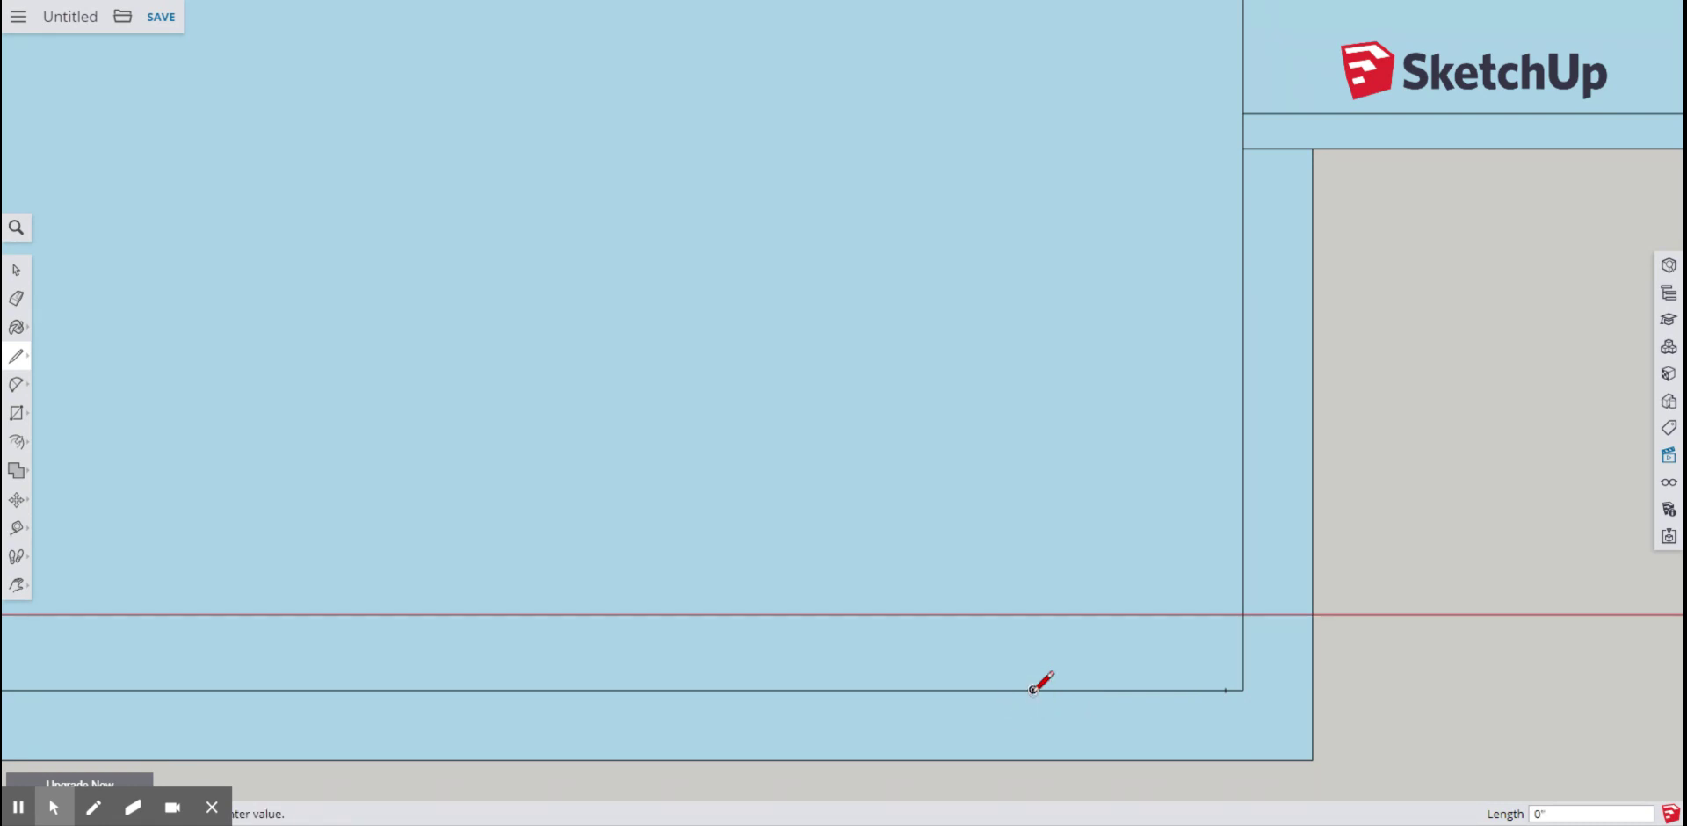
pyautogui.click(1034, 761)
pyautogui.scroll(-3, 1035, 760)
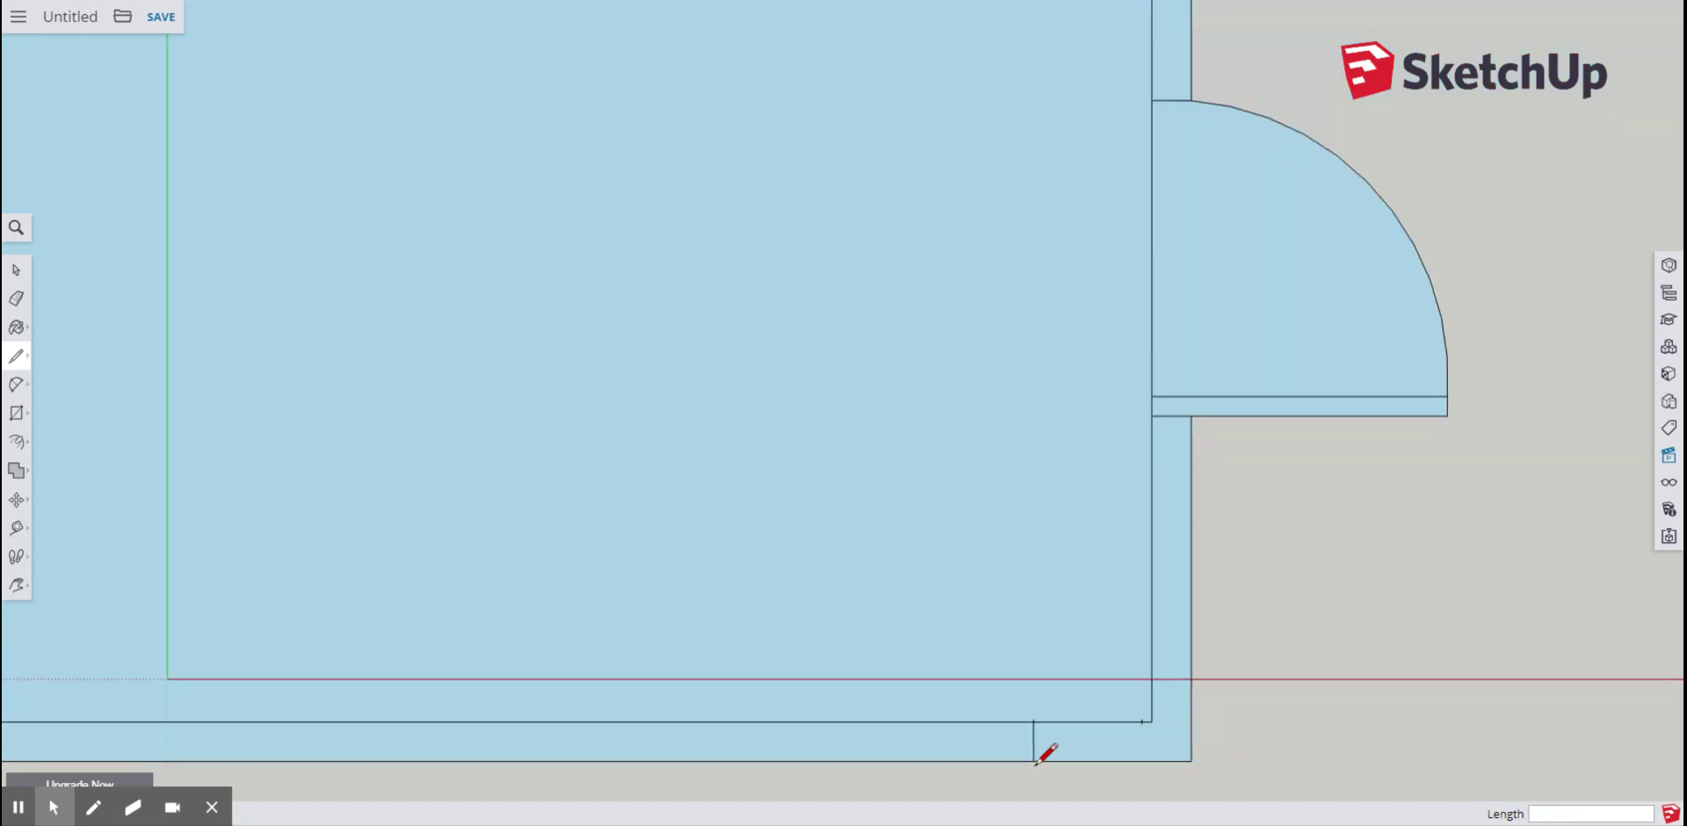
pyautogui.scroll(-1, 561, 732)
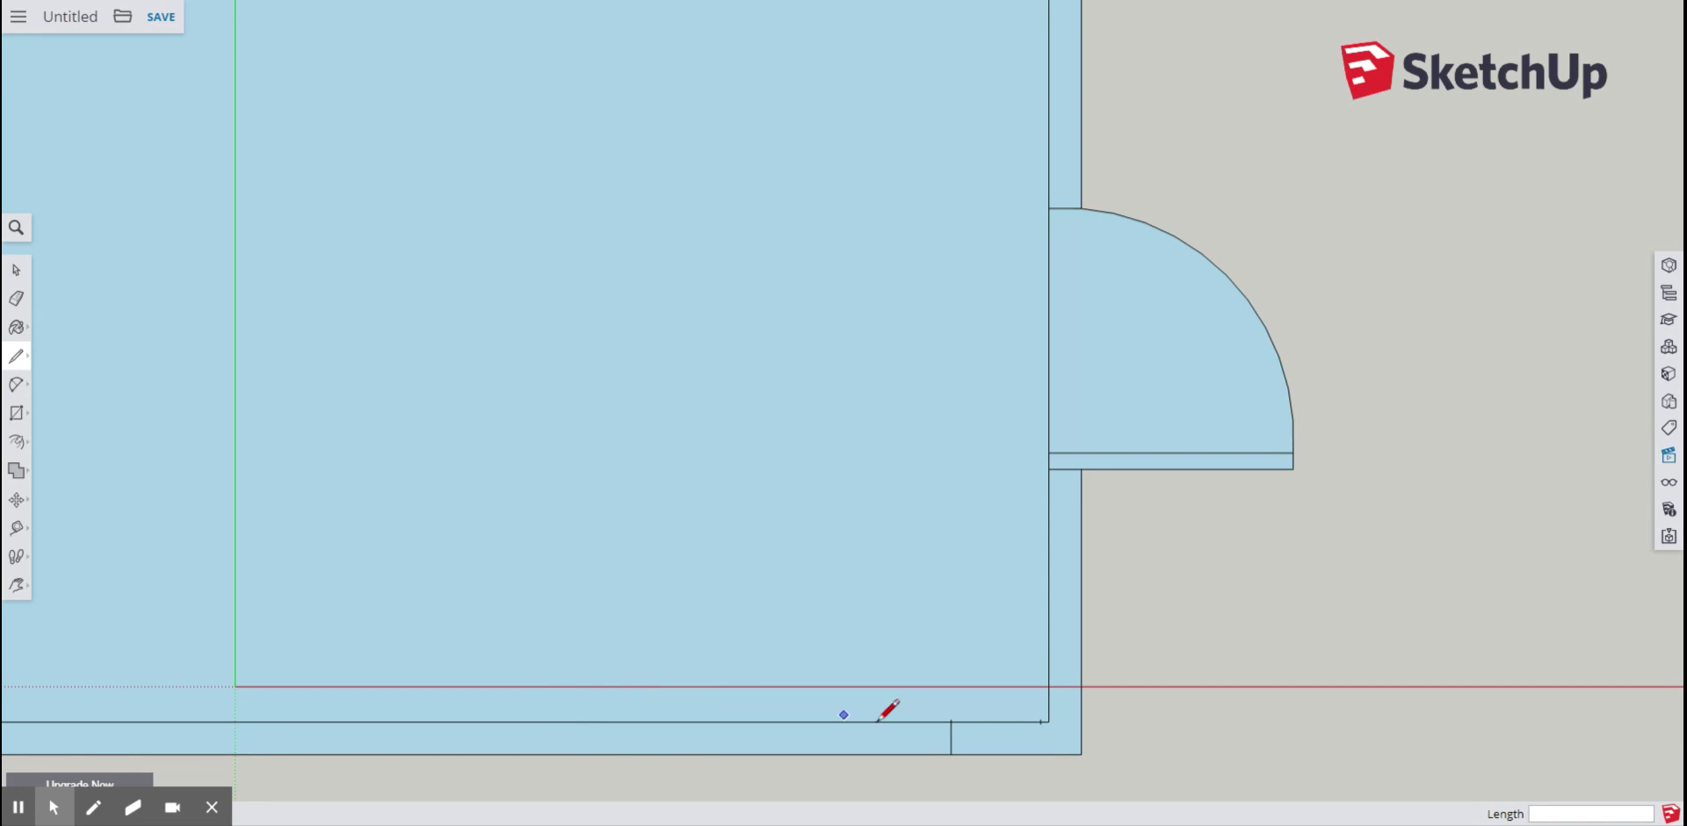
# - Mark a 32" wide opening leftward along the bottom wall's inner line and draw a line across the wall at its left end
pyautogui.click(951, 721)
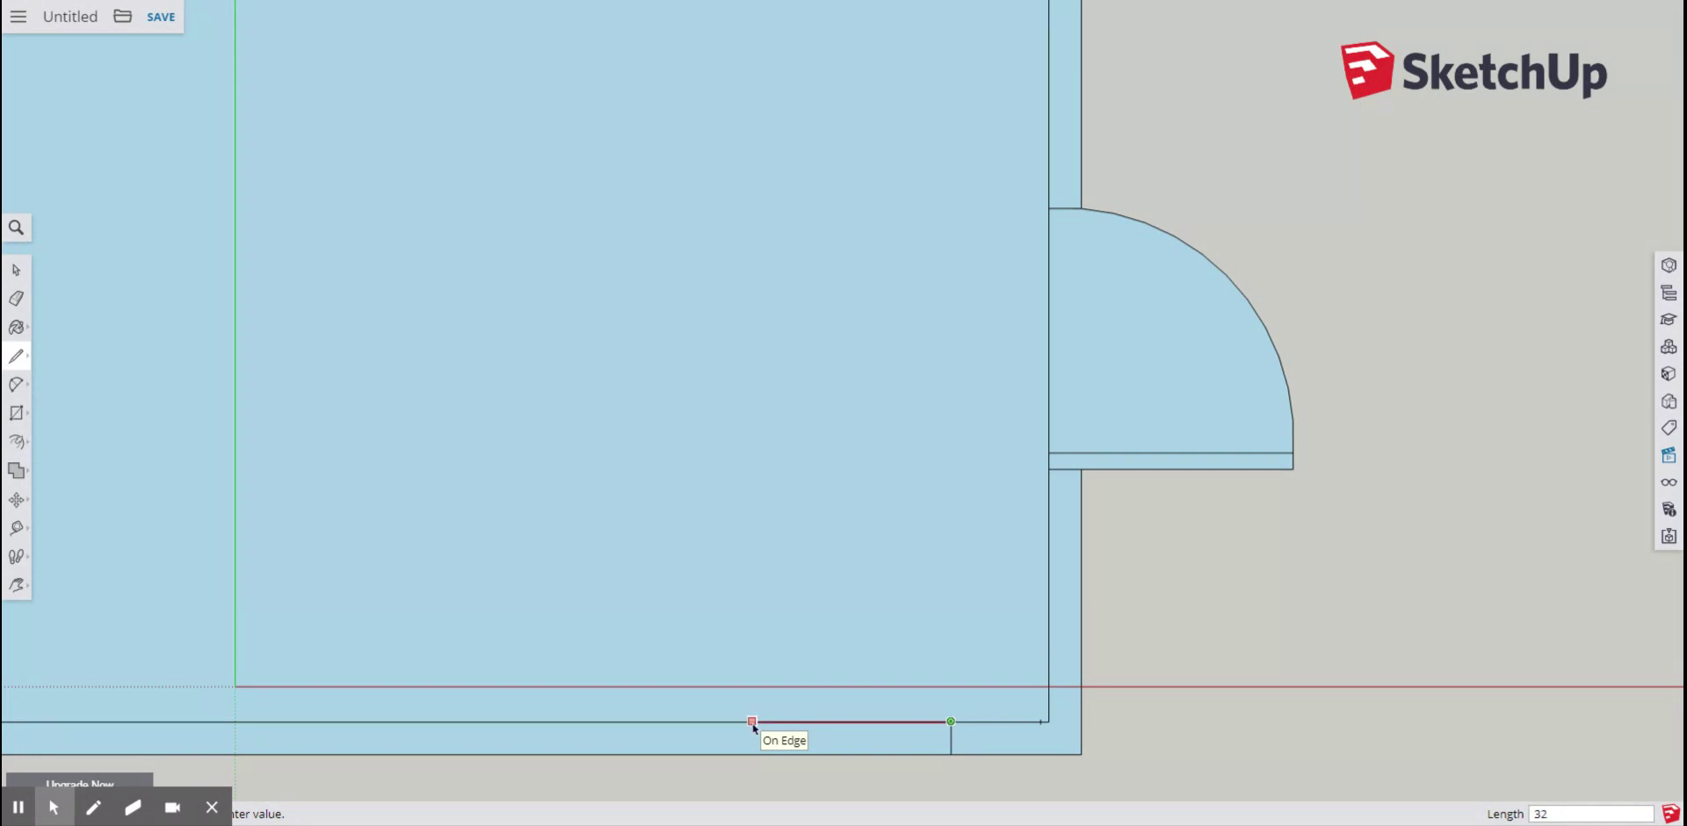
pyautogui.press('Return')
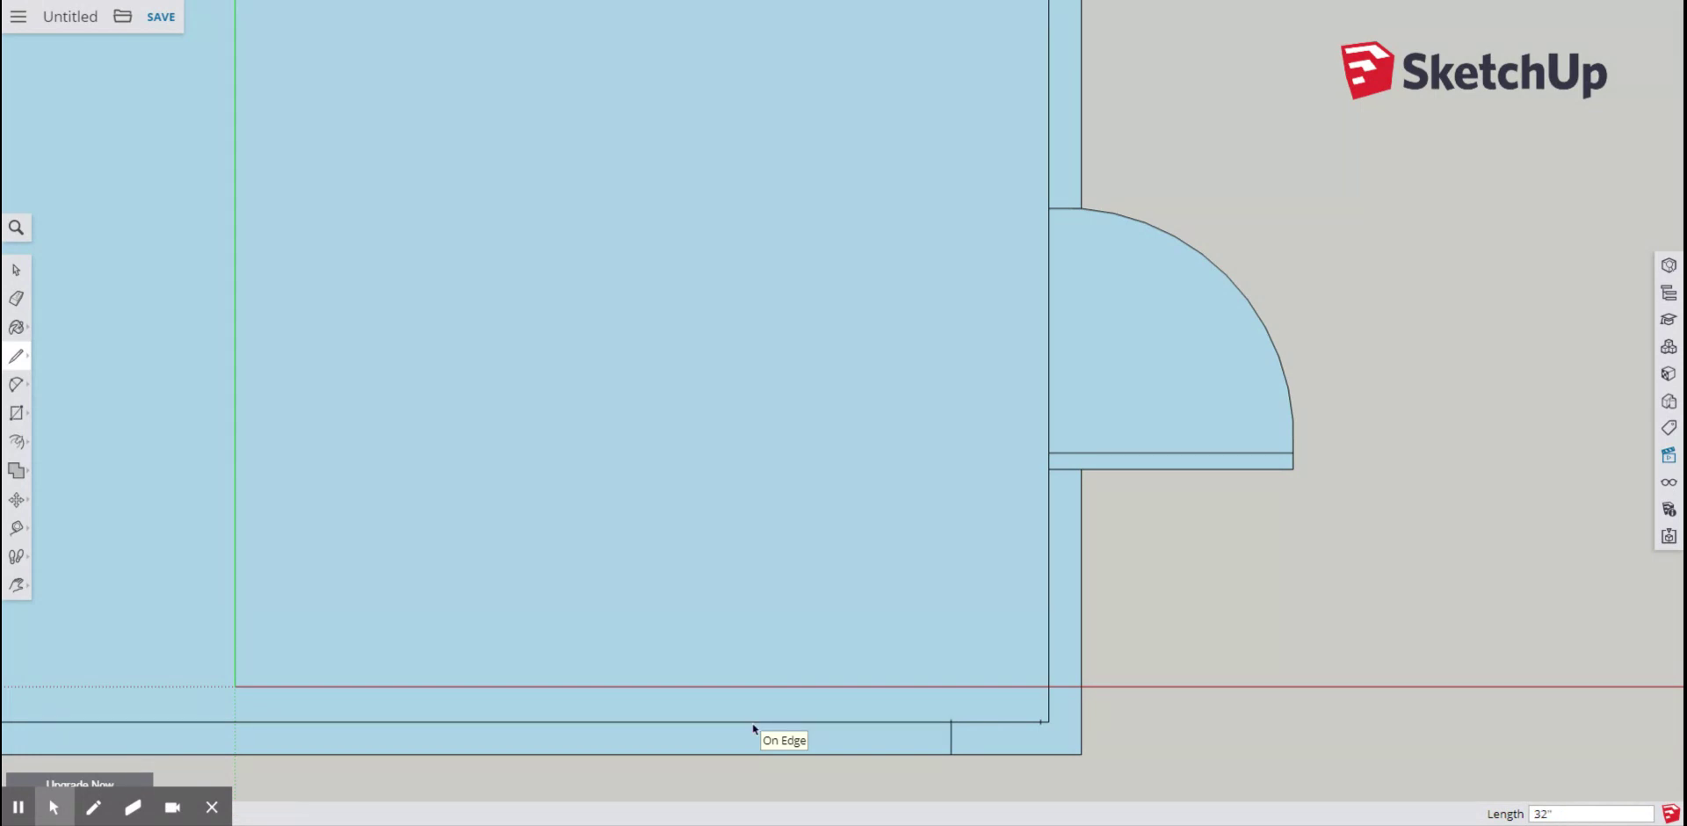
pyautogui.click(691, 721)
pyautogui.click(691, 753)
# - Draw a 2" wide door leaf up into the room from the bottom opening's right end, its left side running 3' to the wall's outer edge
pyautogui.click(951, 721)
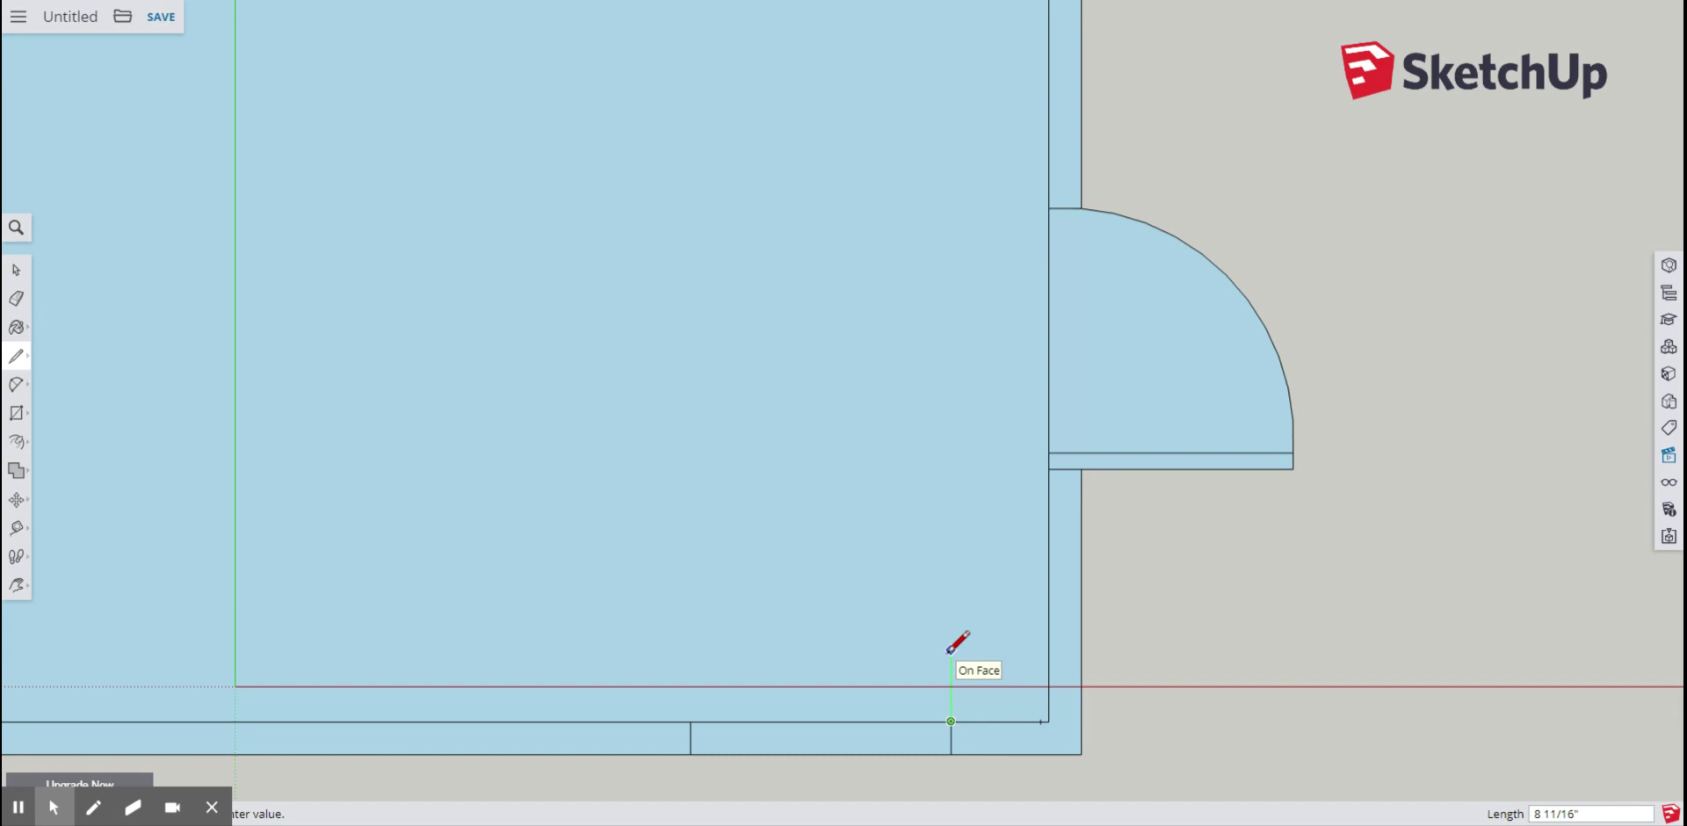
pyautogui.press('Return')
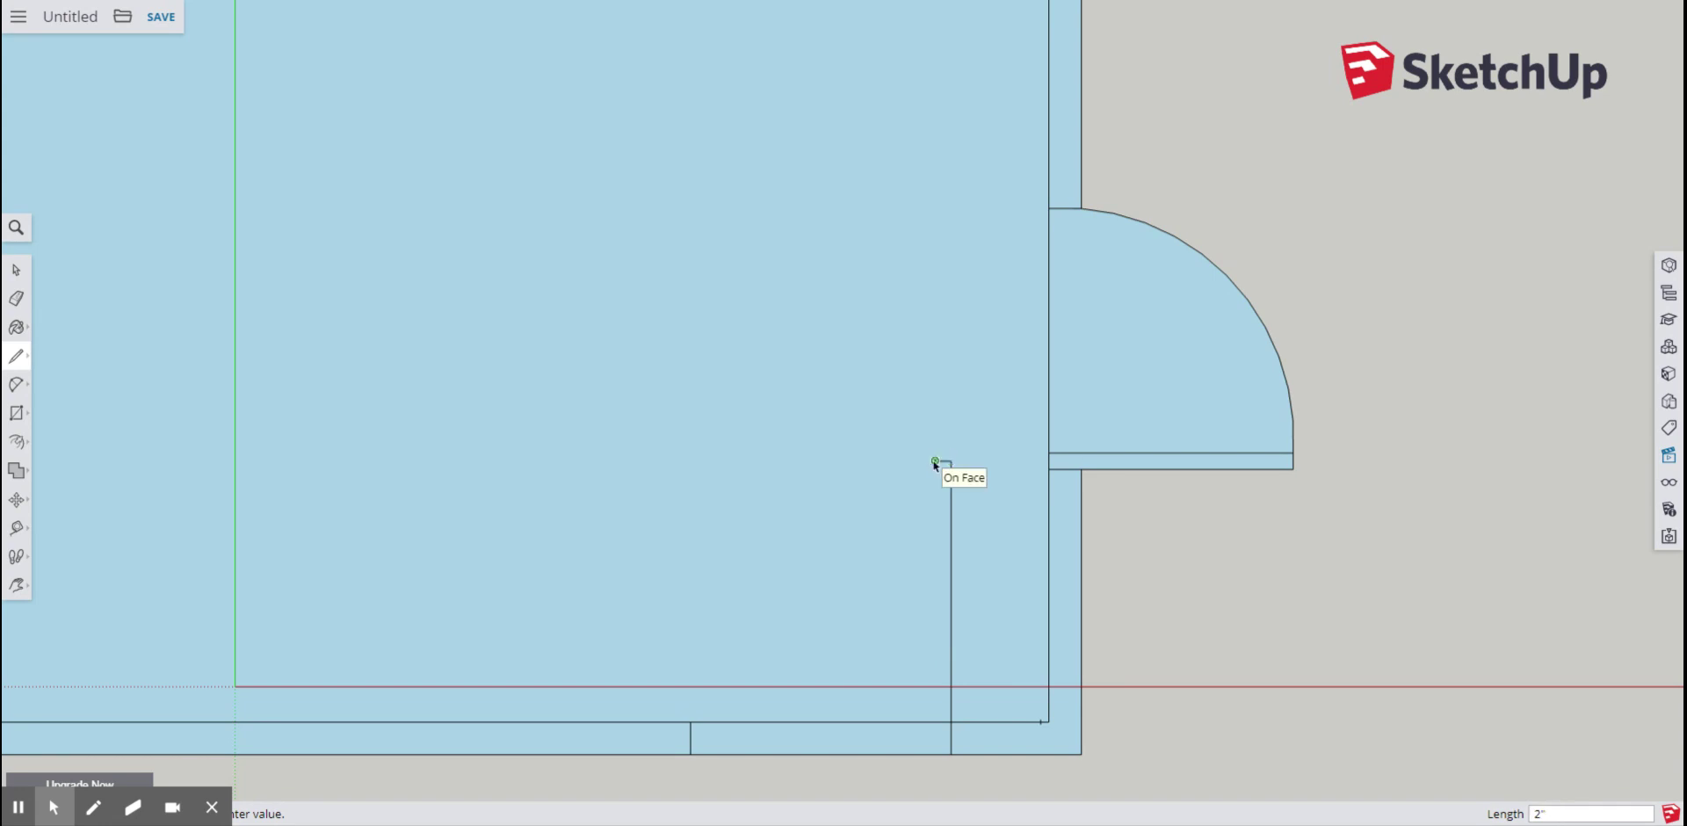
pyautogui.click(936, 460)
pyautogui.click(936, 754)
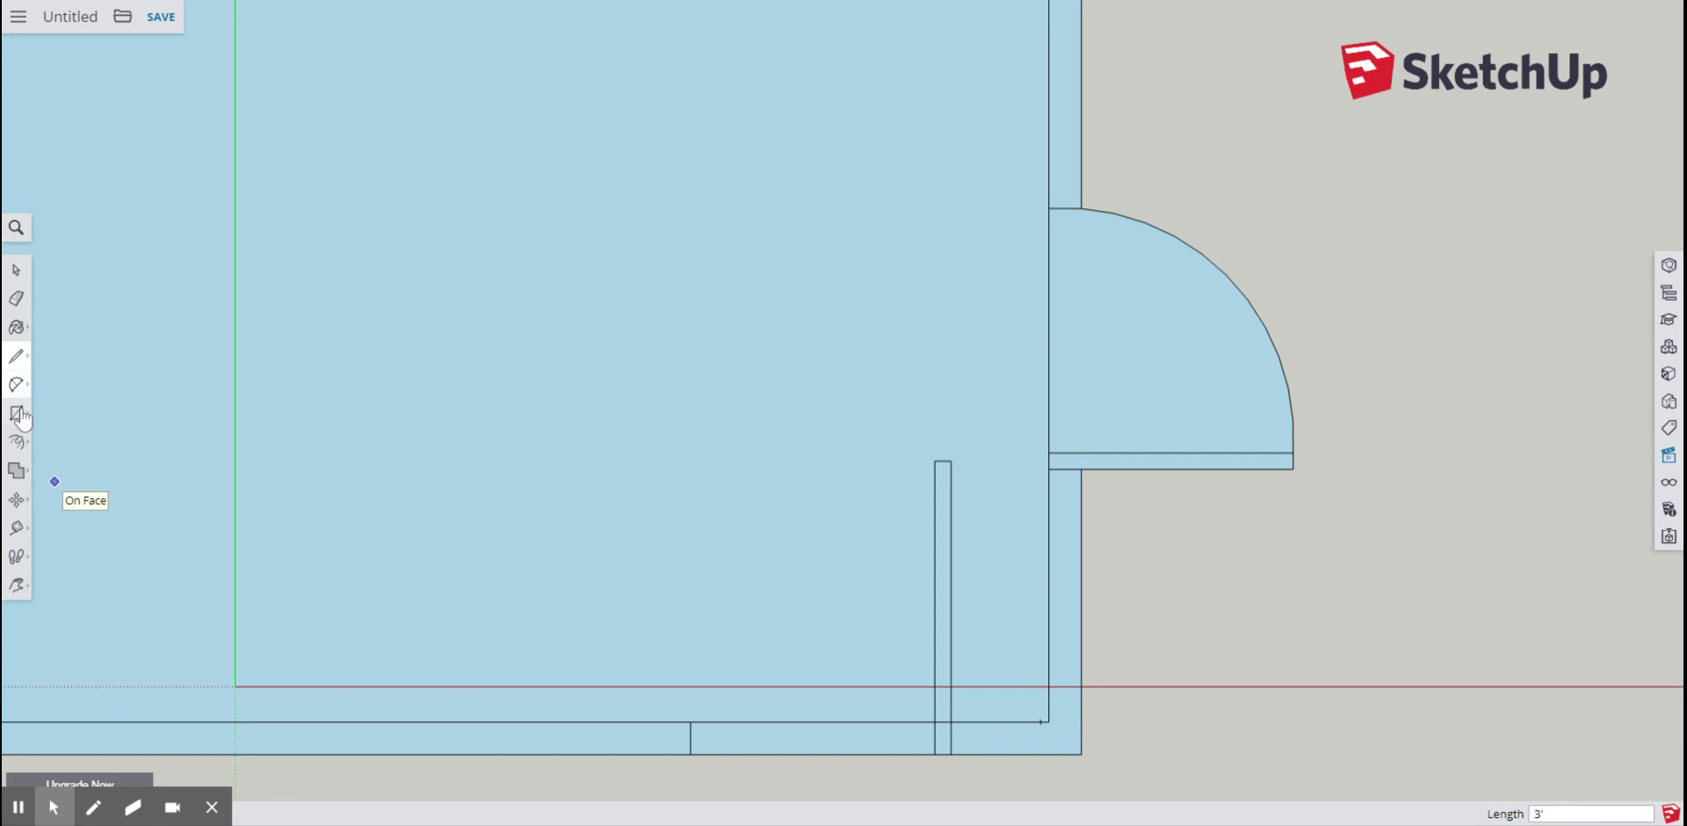
# - Erase the wall's inner line inside the new door leaf and the outer line across the bottom opening
pyautogui.click(15, 298)
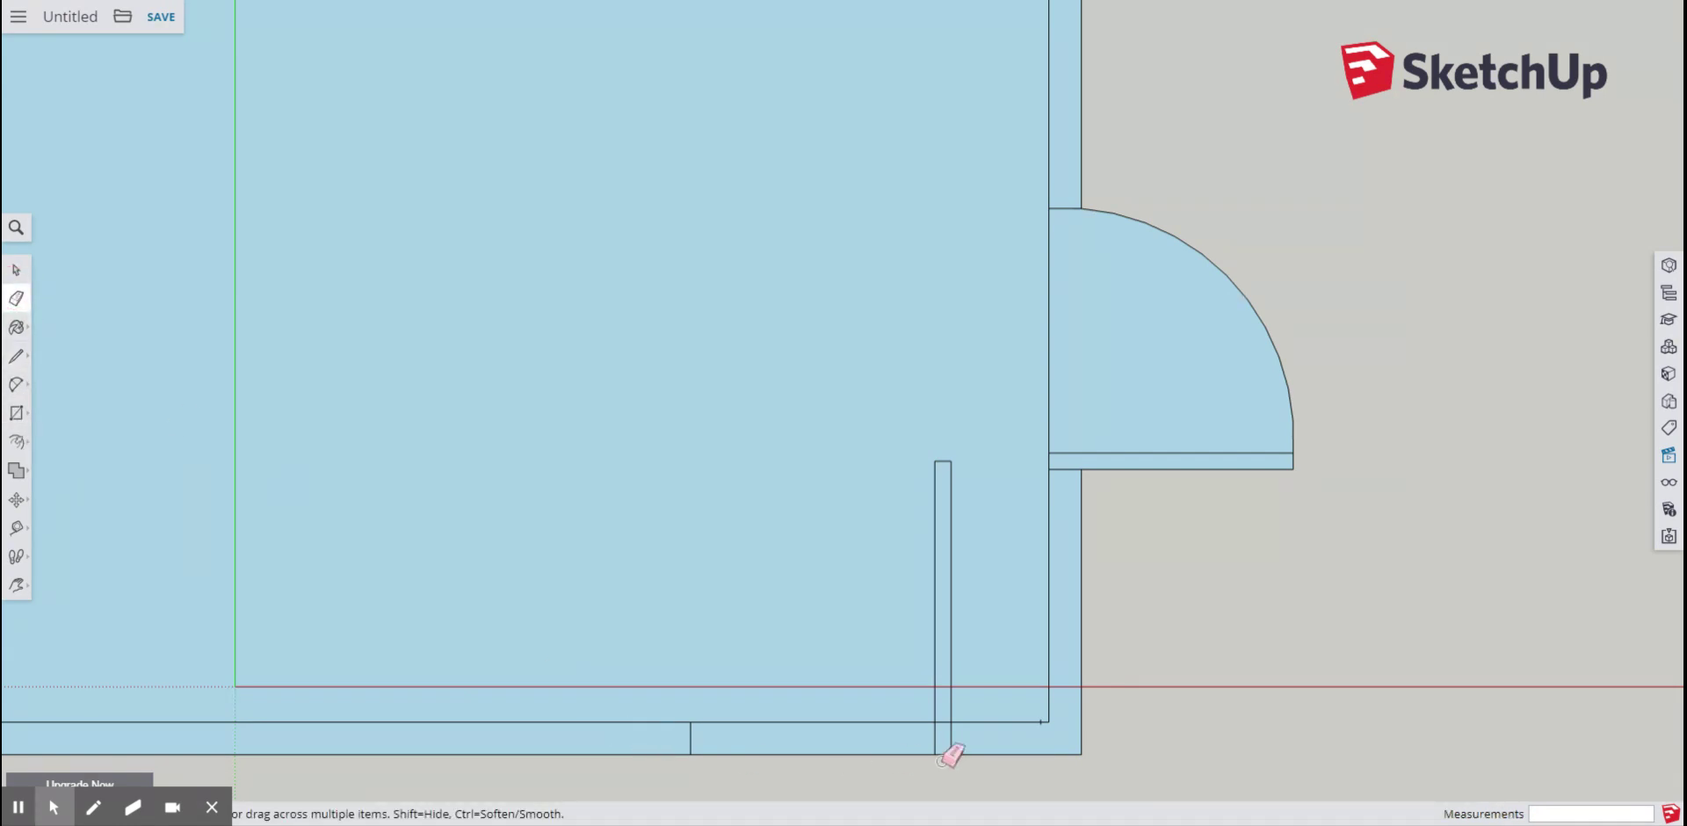
pyautogui.click(945, 722)
pyautogui.click(945, 722)
pyautogui.click(842, 754)
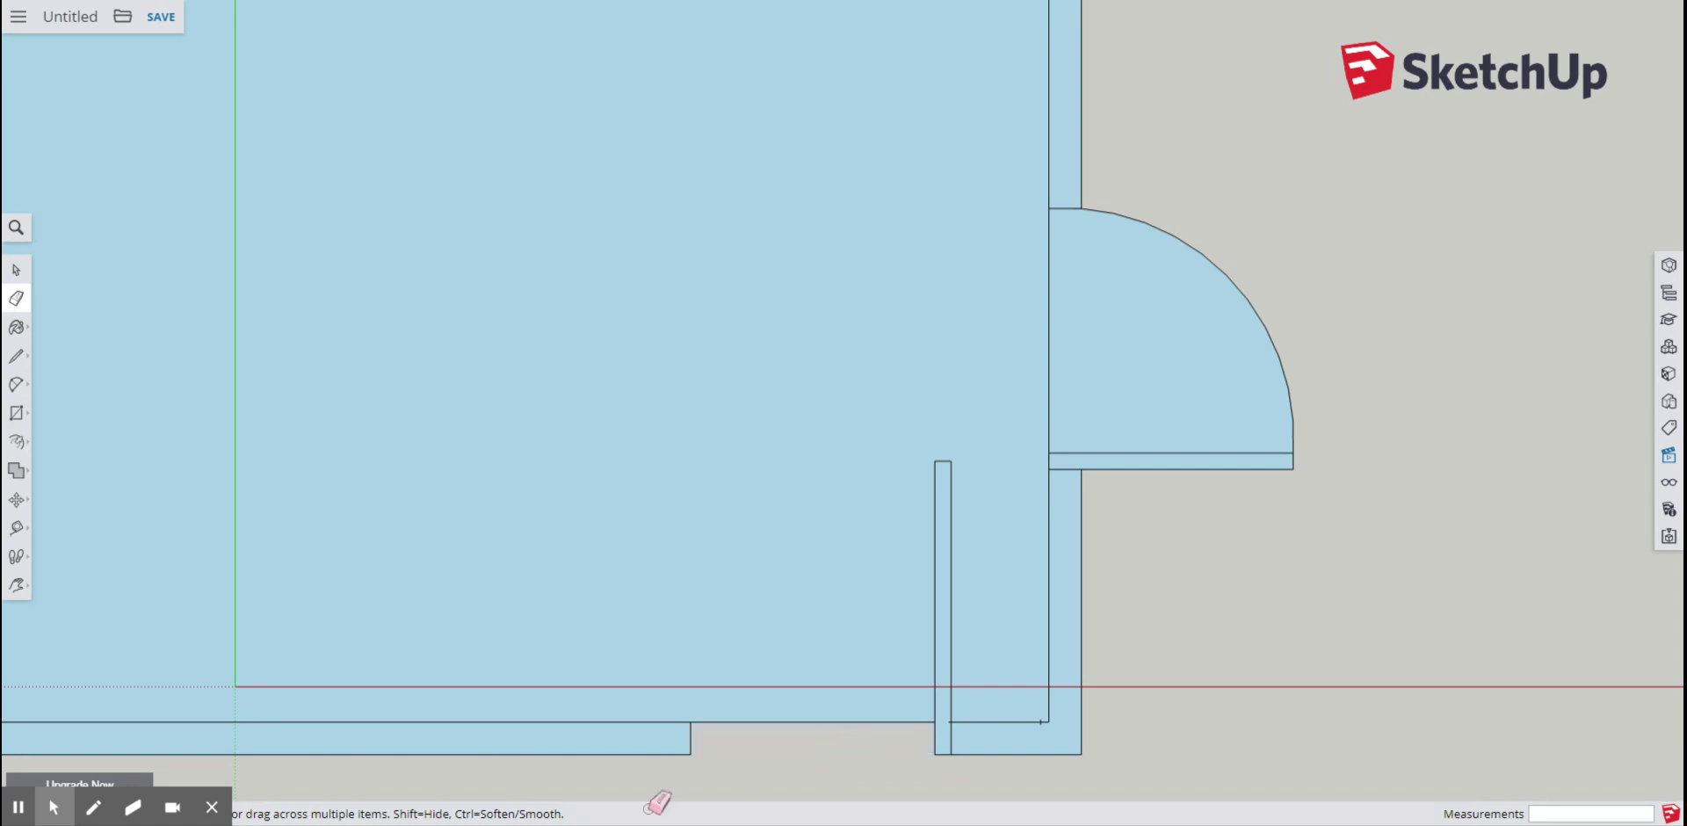
# - Draw the door swing arc from the outer corner at the bottom opening's left end to the leaf's upper left corner
pyautogui.click(17, 385)
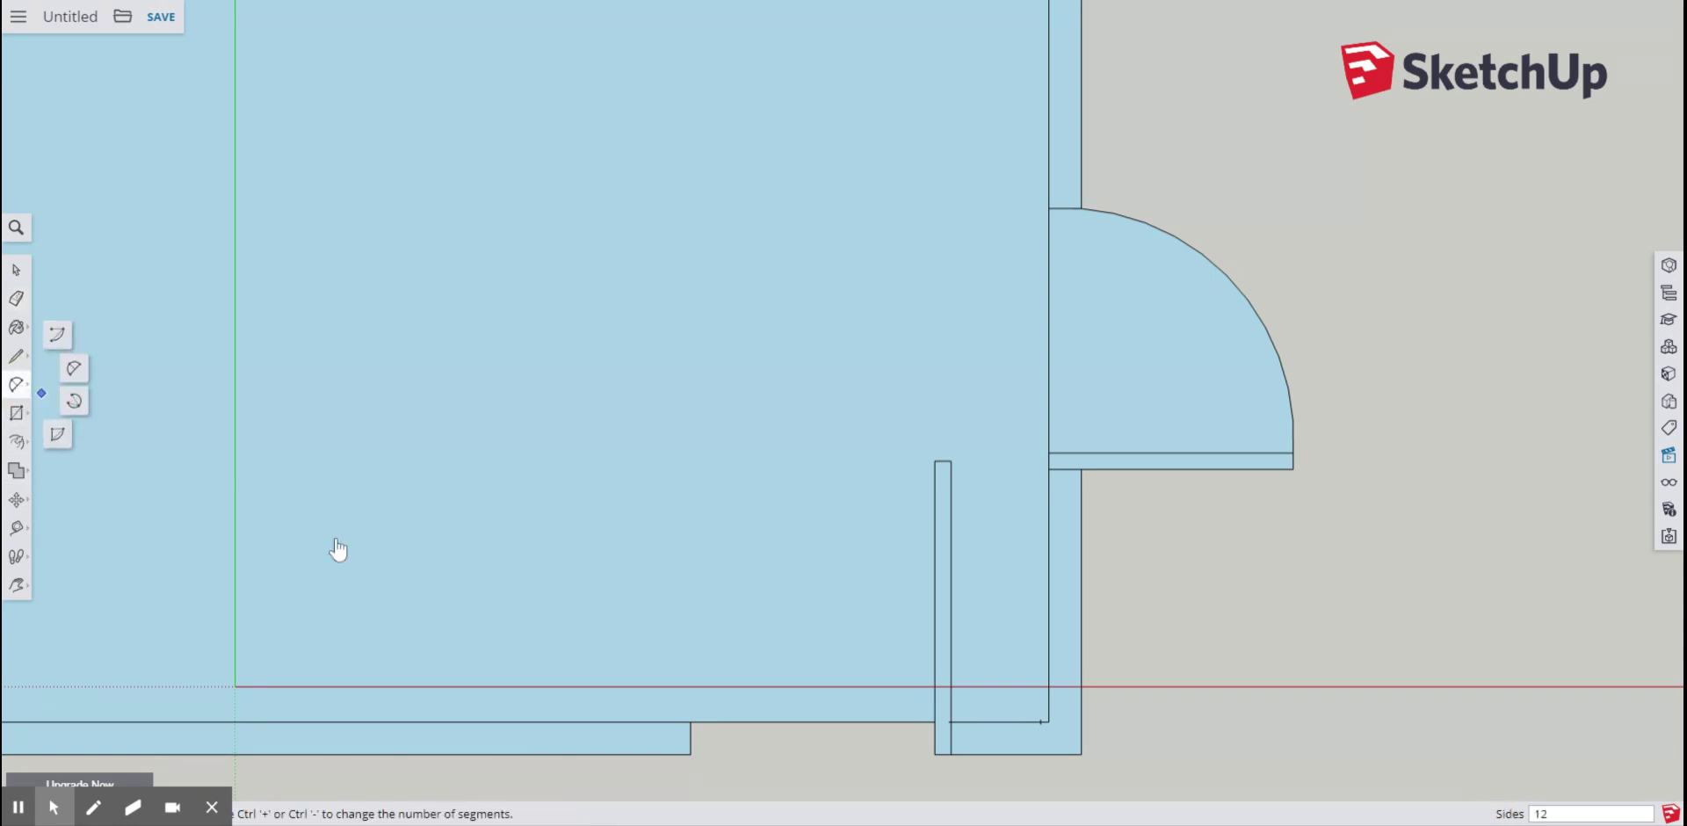
pyautogui.click(690, 753)
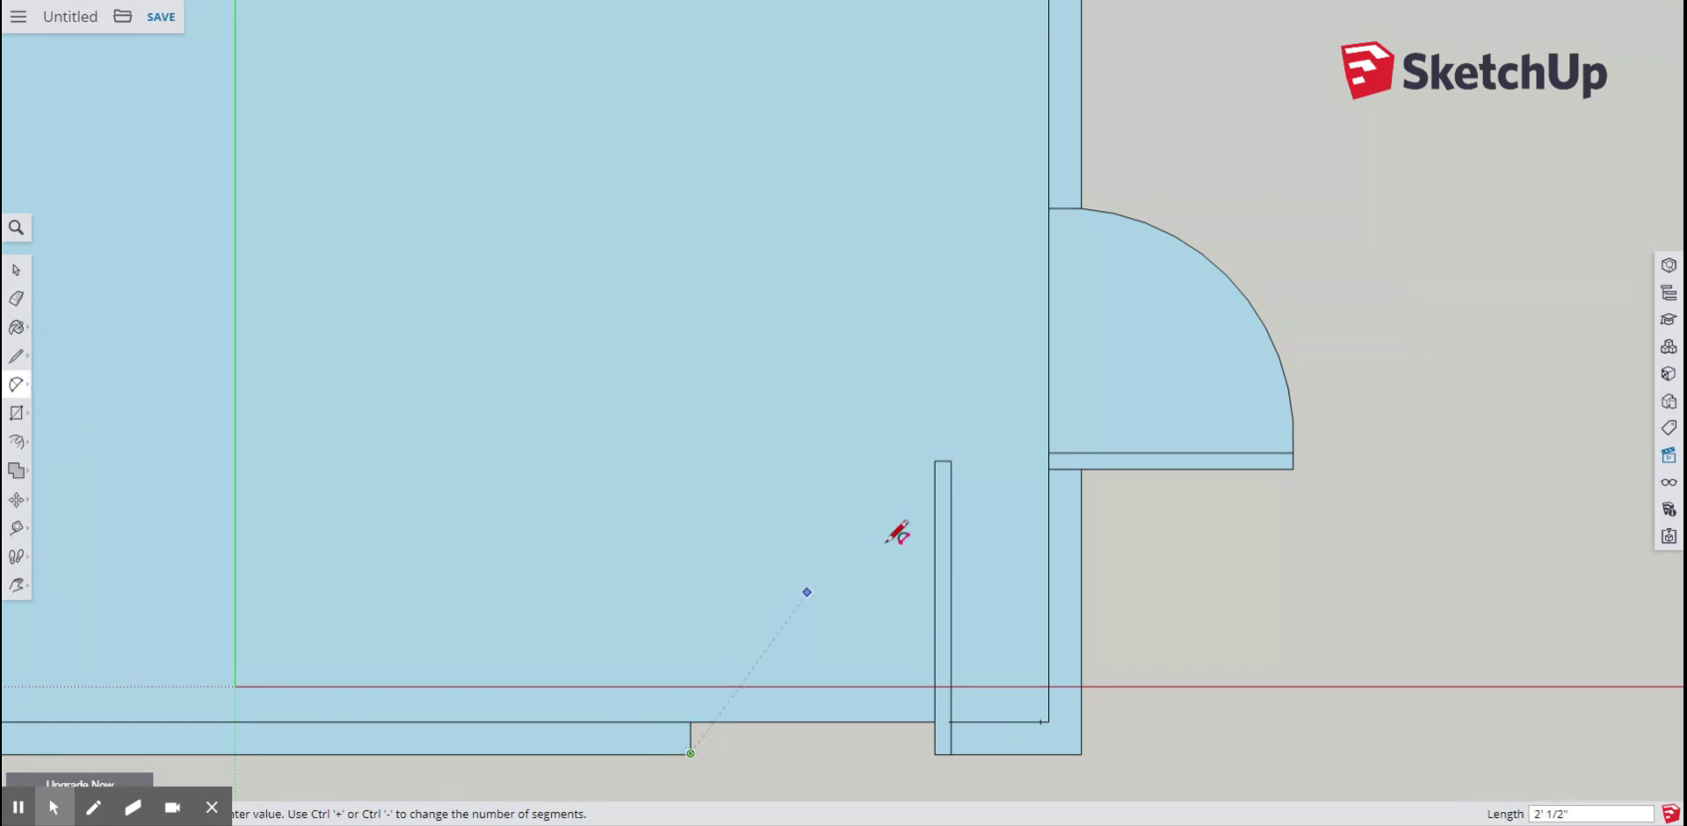
pyautogui.click(936, 459)
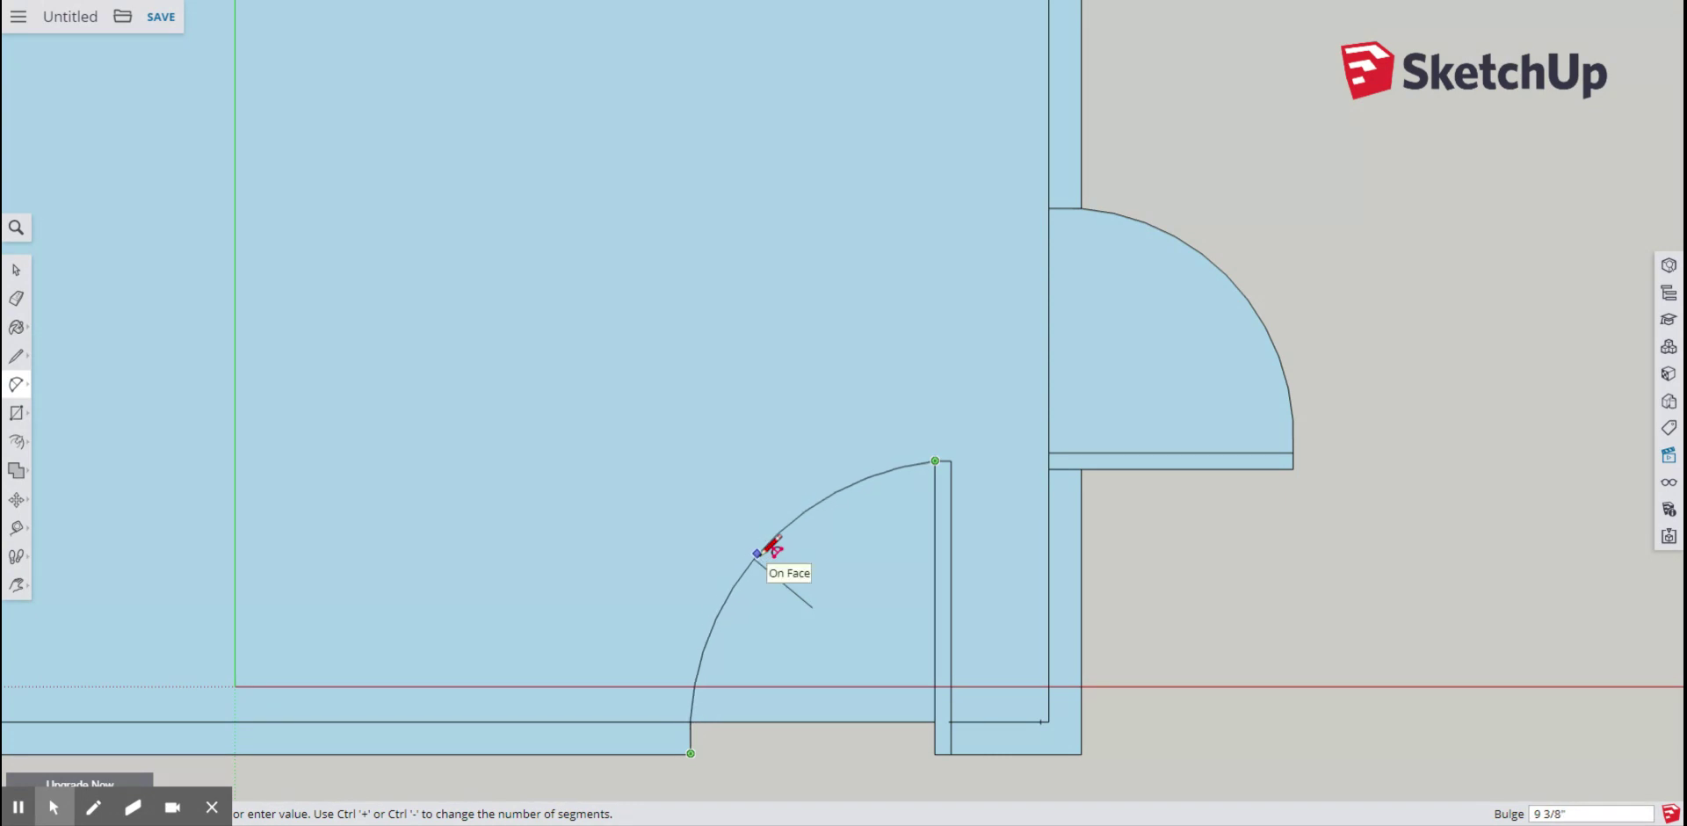
pyautogui.click(758, 553)
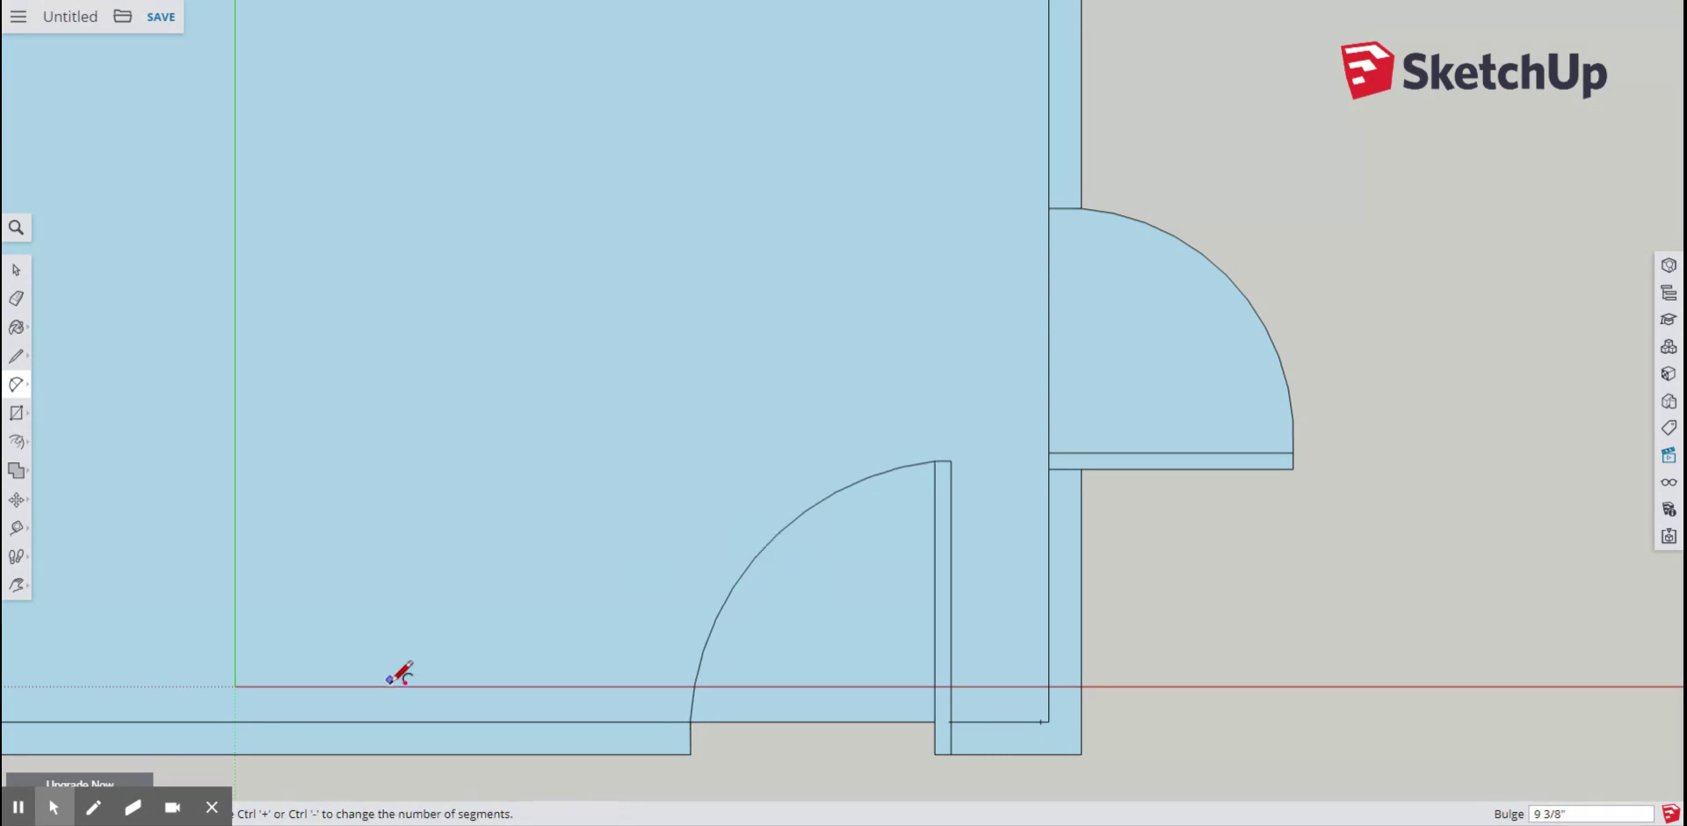
# - Place a guide point on the angled wall's outer line, measured up from its lower outer corner
pyautogui.scroll(-4, 557, 535)
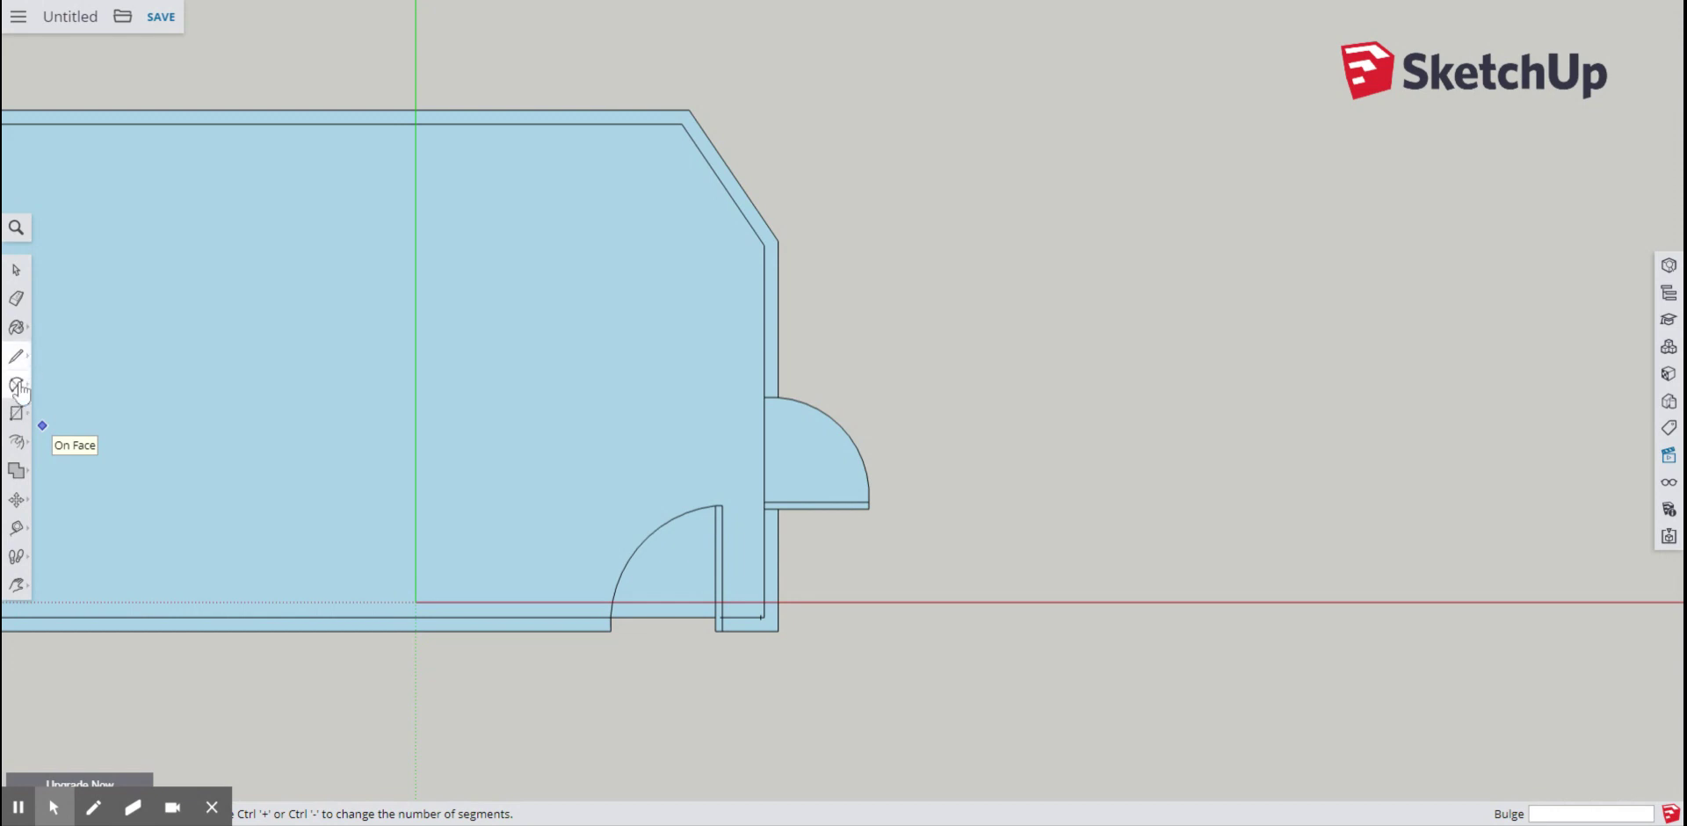
pyautogui.click(19, 528)
pyautogui.click(63, 437)
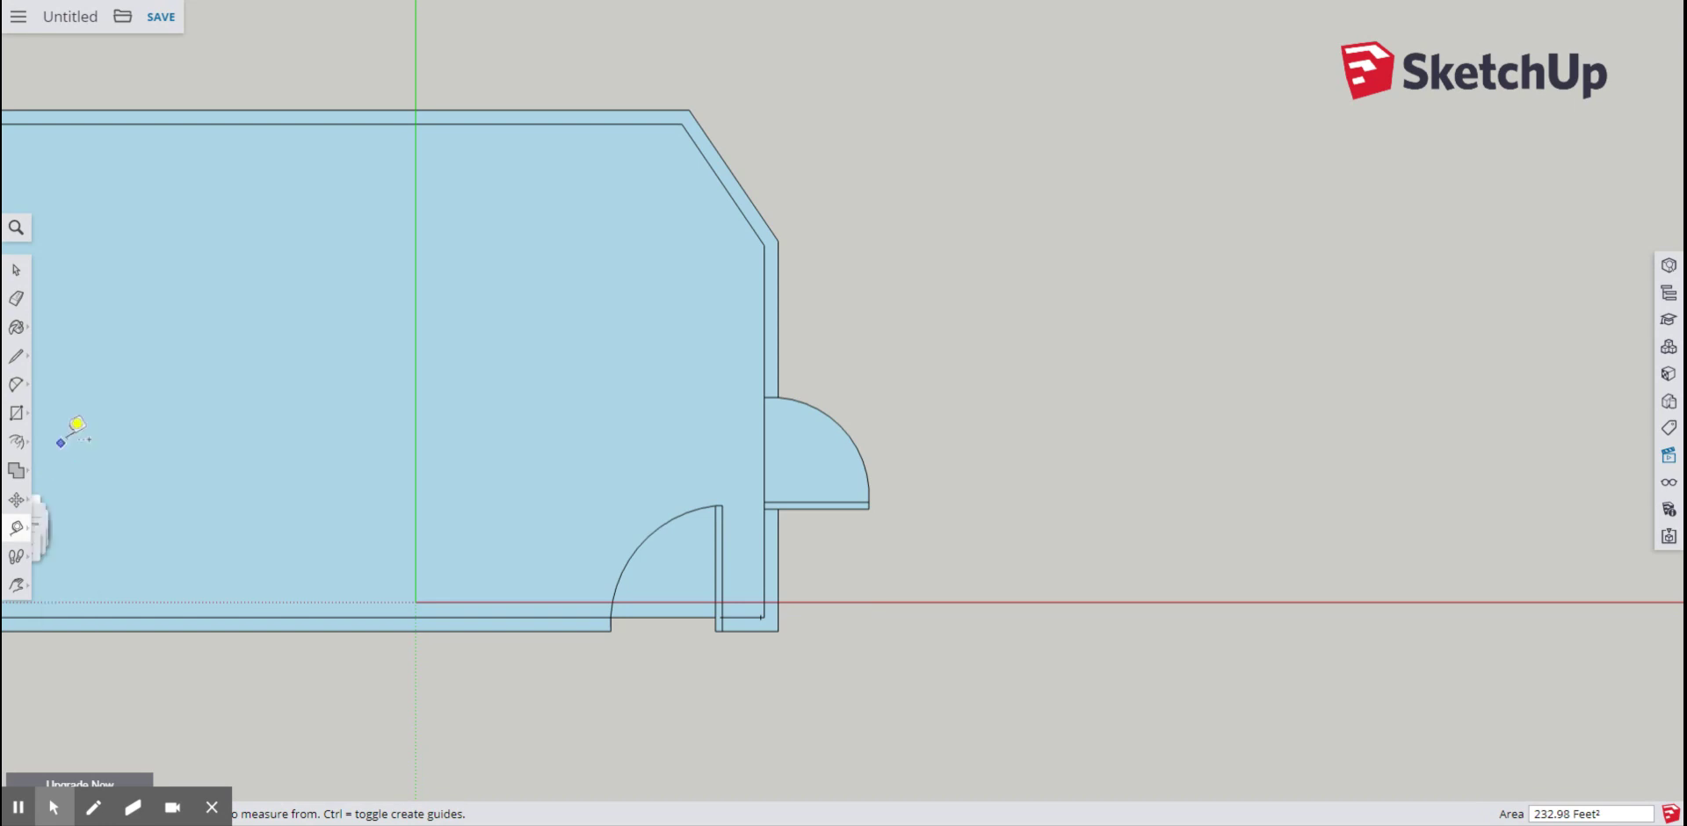
pyautogui.click(778, 240)
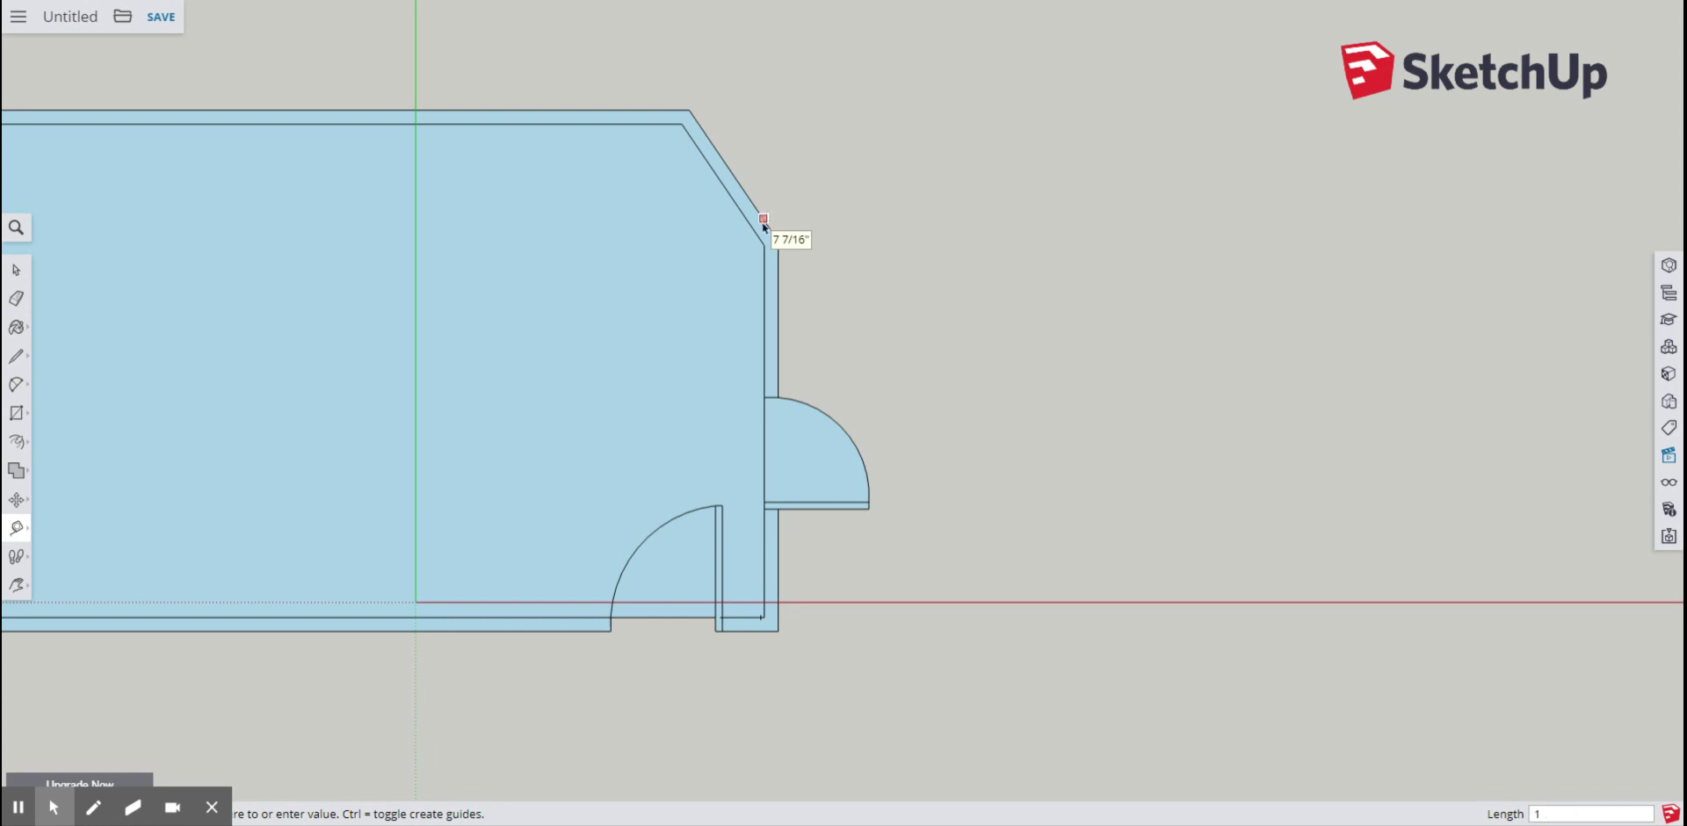
pyautogui.click(764, 225)
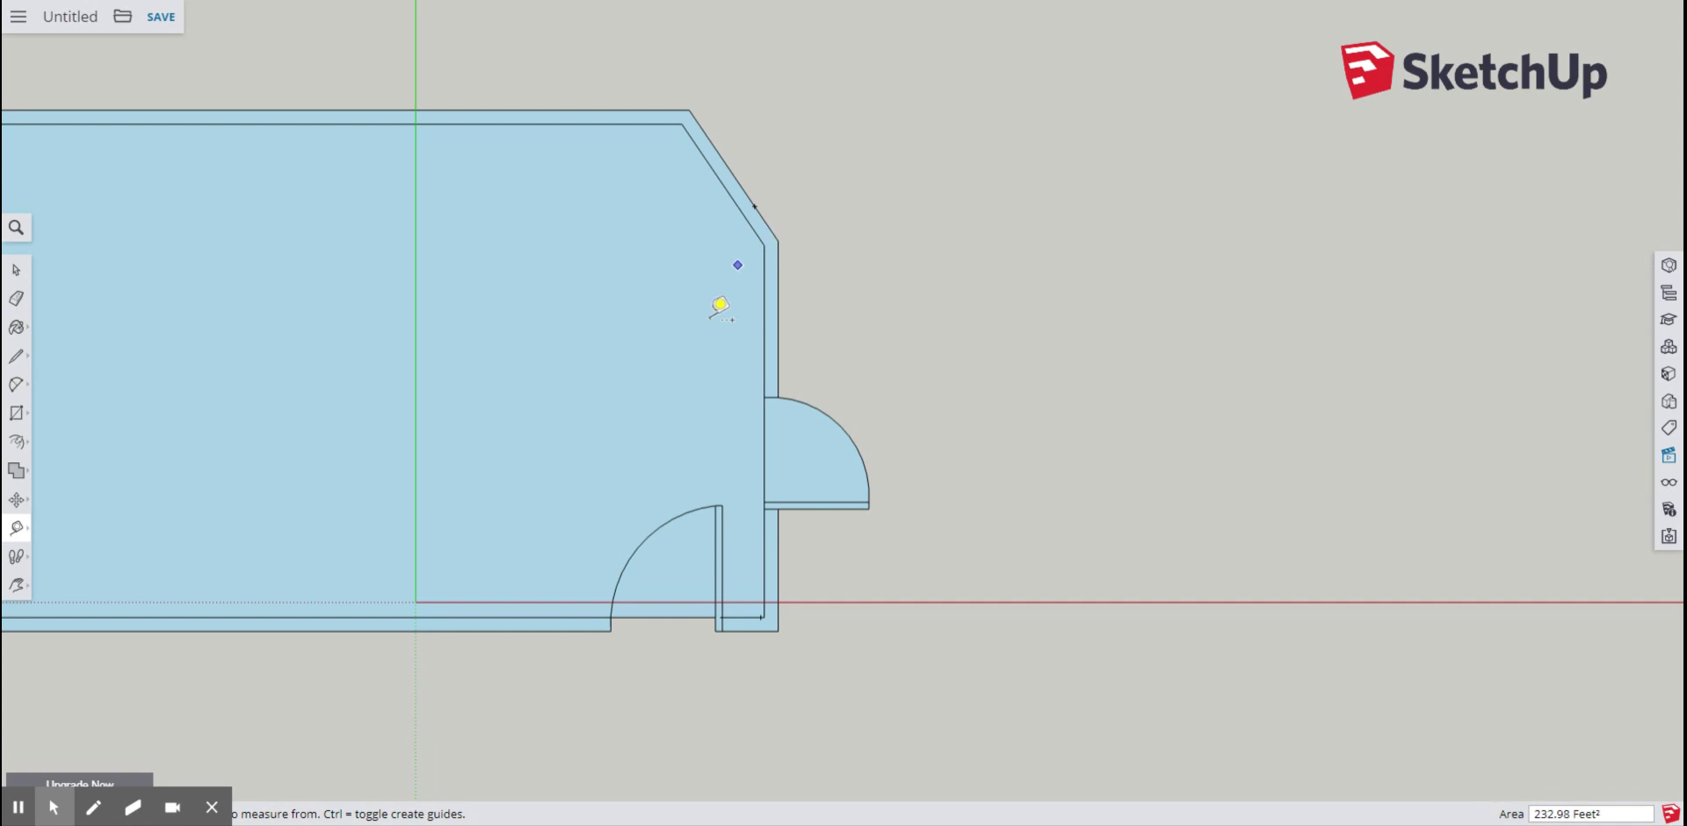
# - Draw a 4" line across the angled wall's thickness from the guide point to the inner line
pyautogui.click(15, 356)
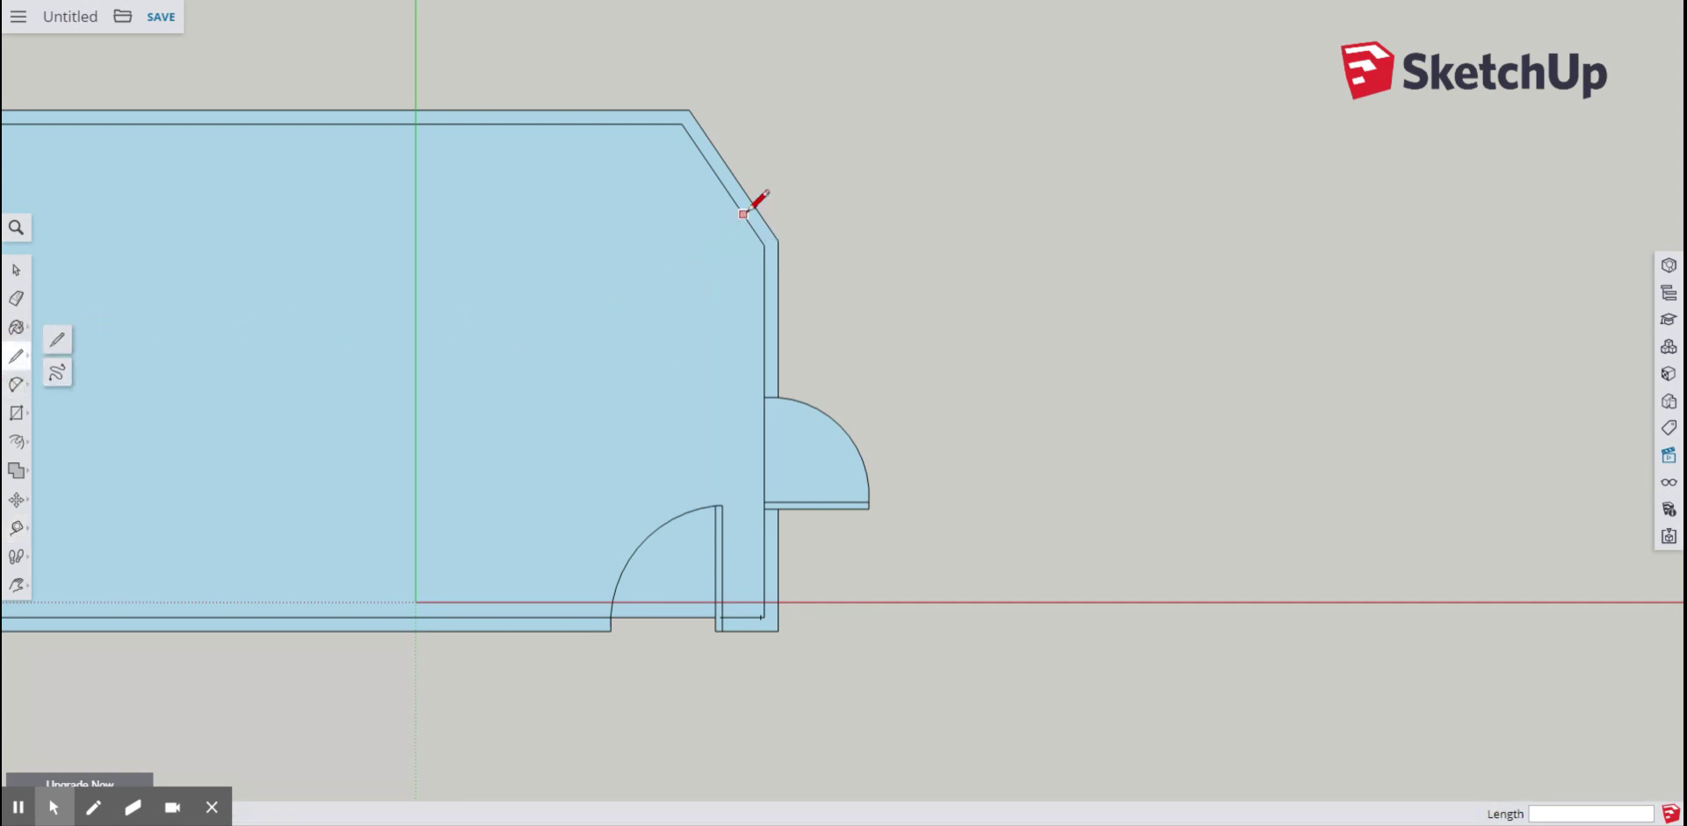
pyautogui.scroll(5, 756, 208)
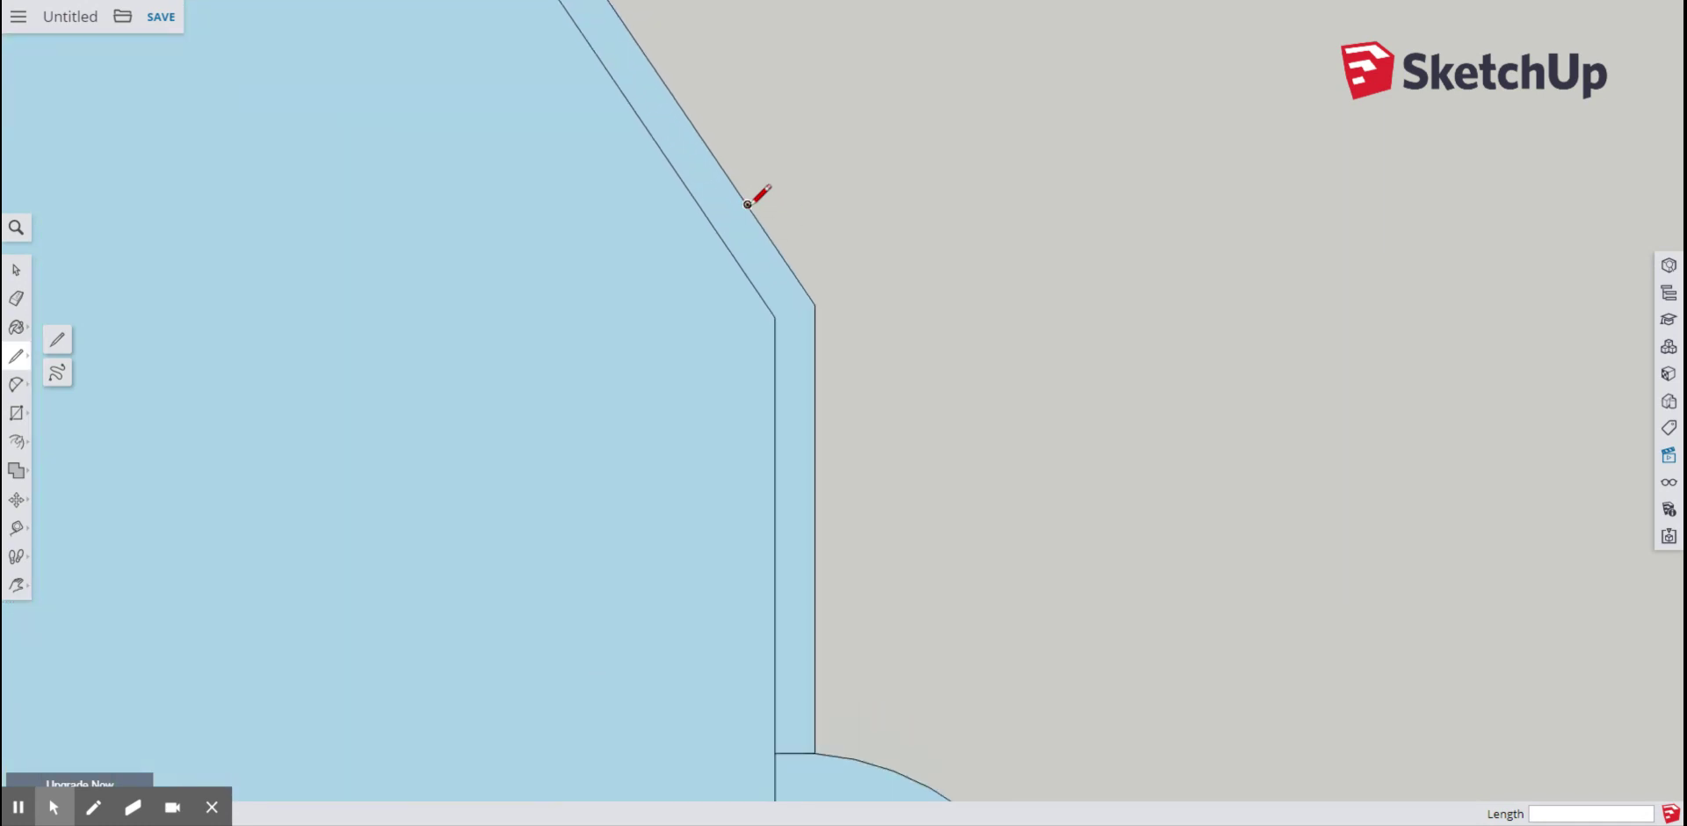
pyautogui.click(746, 204)
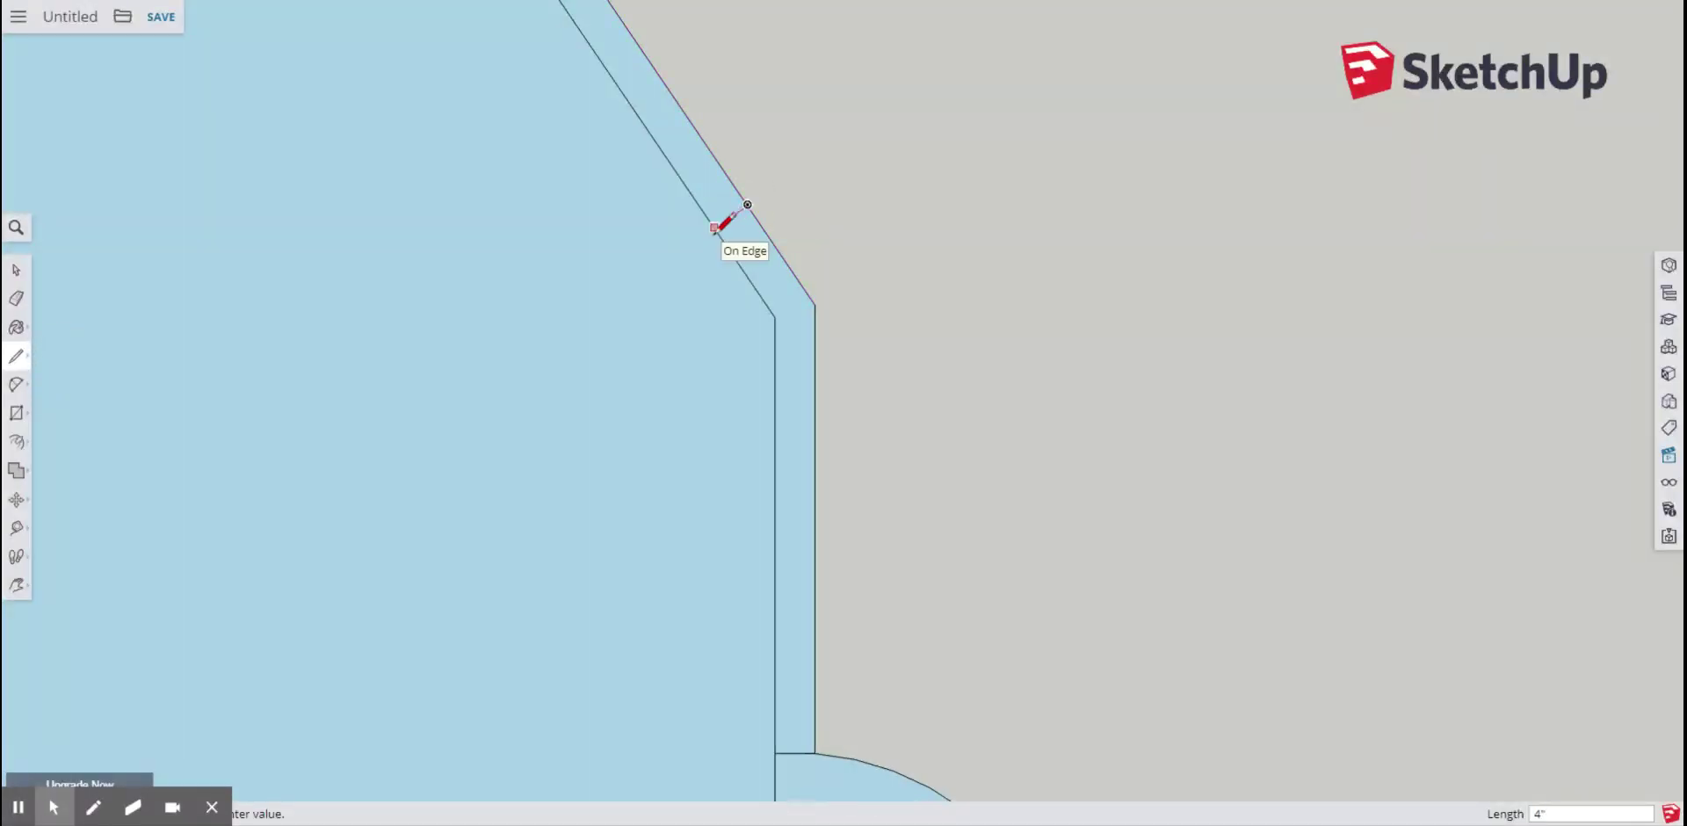
pyautogui.click(716, 230)
# - Try to mark the door opening's width up along the angled wall's inner line from the crossing line
pyautogui.scroll(-4, 719, 227)
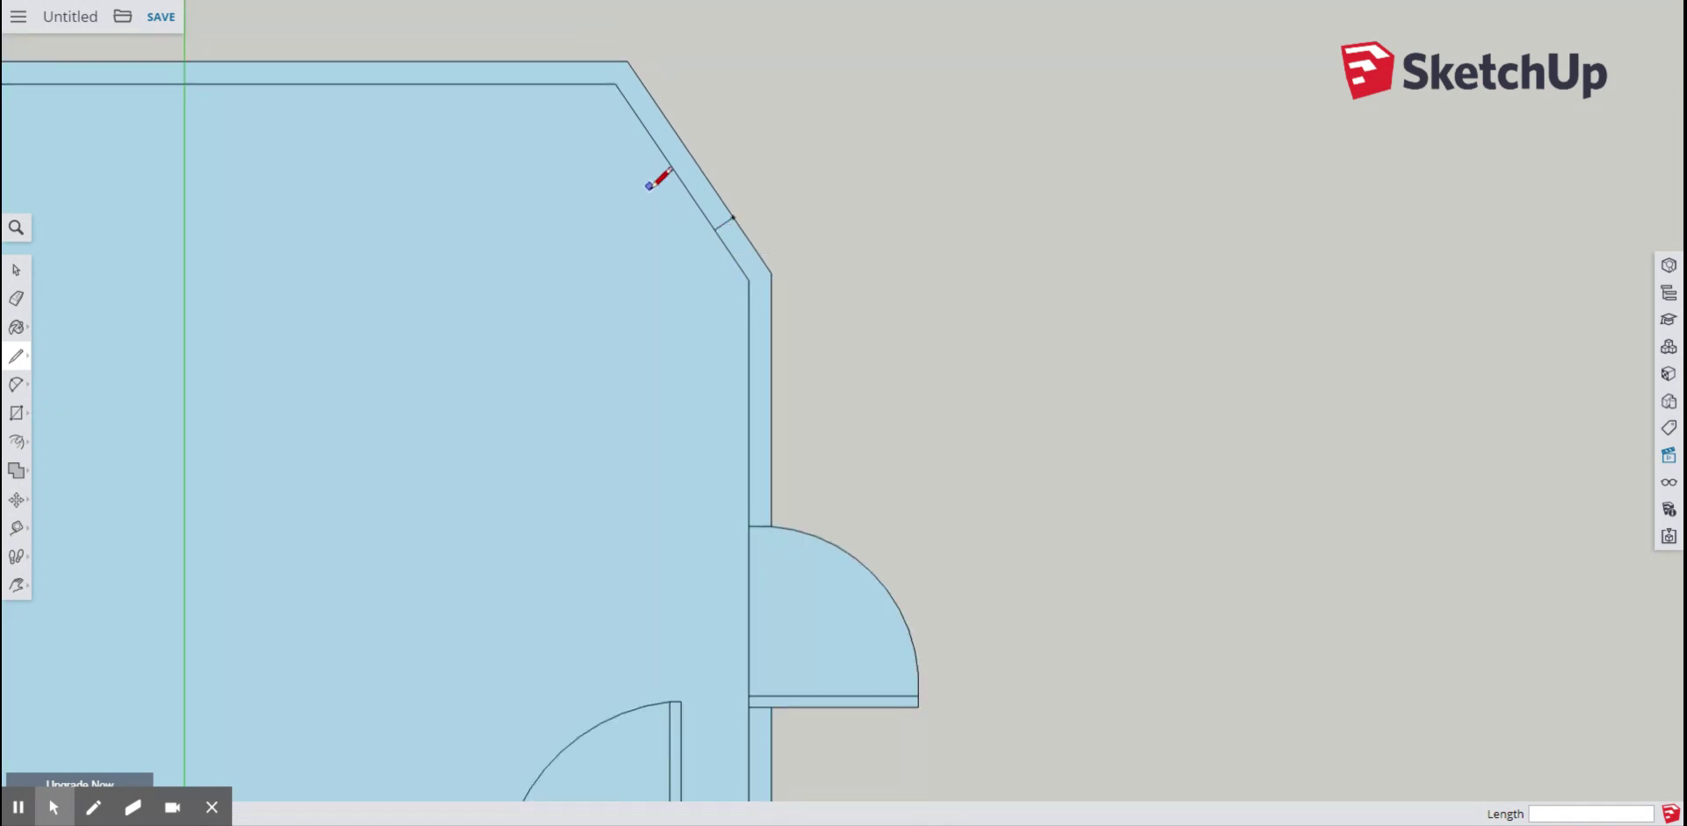
pyautogui.click(715, 230)
pyautogui.click(613, 79)
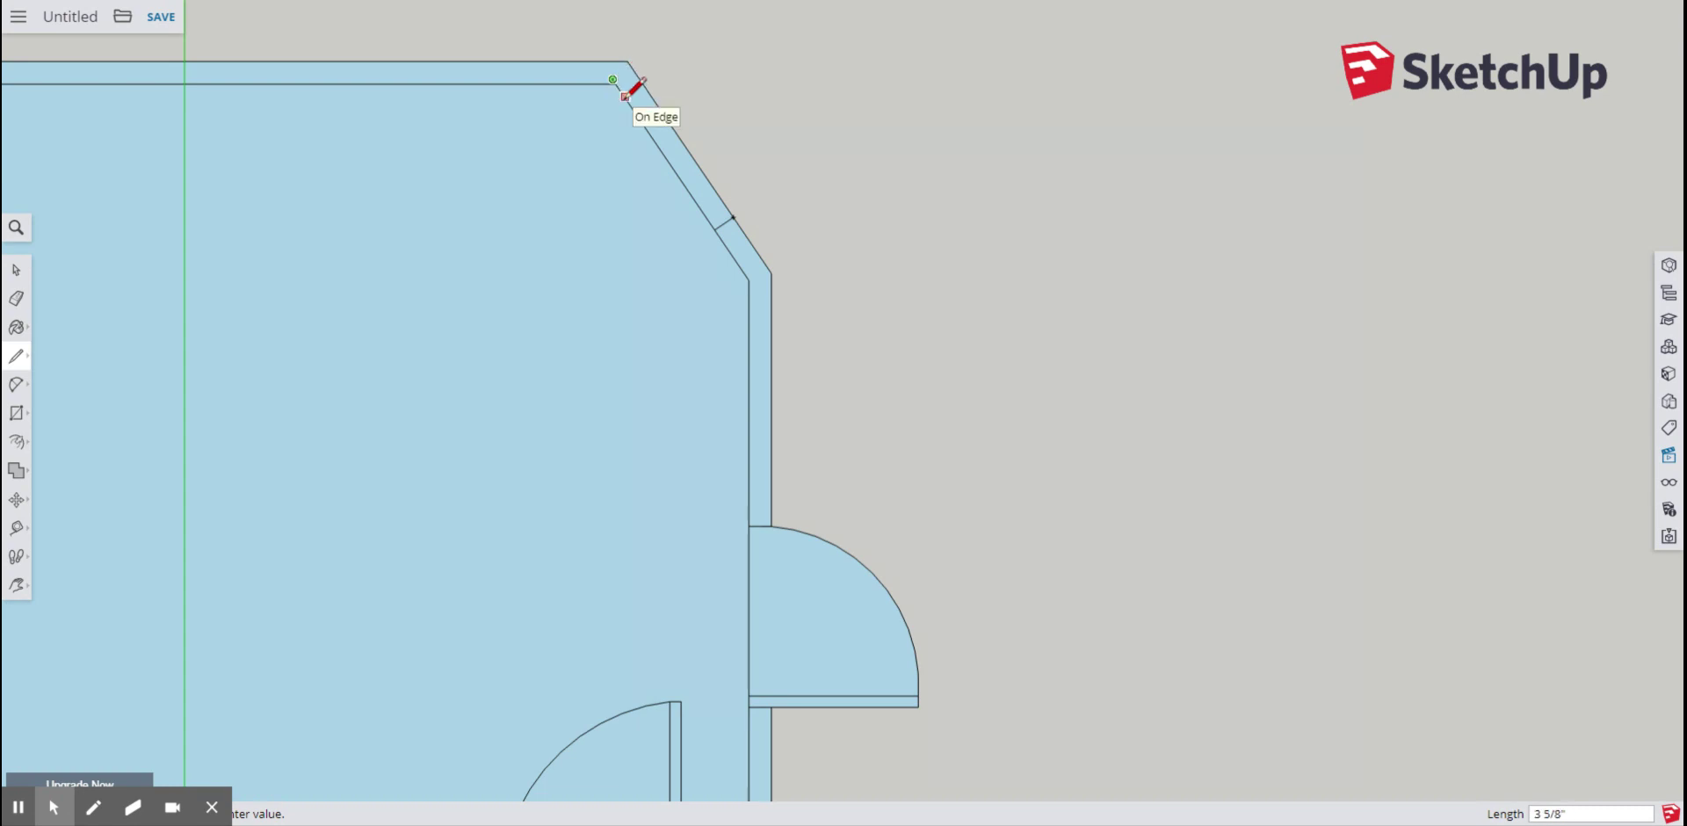
pyautogui.click(625, 94)
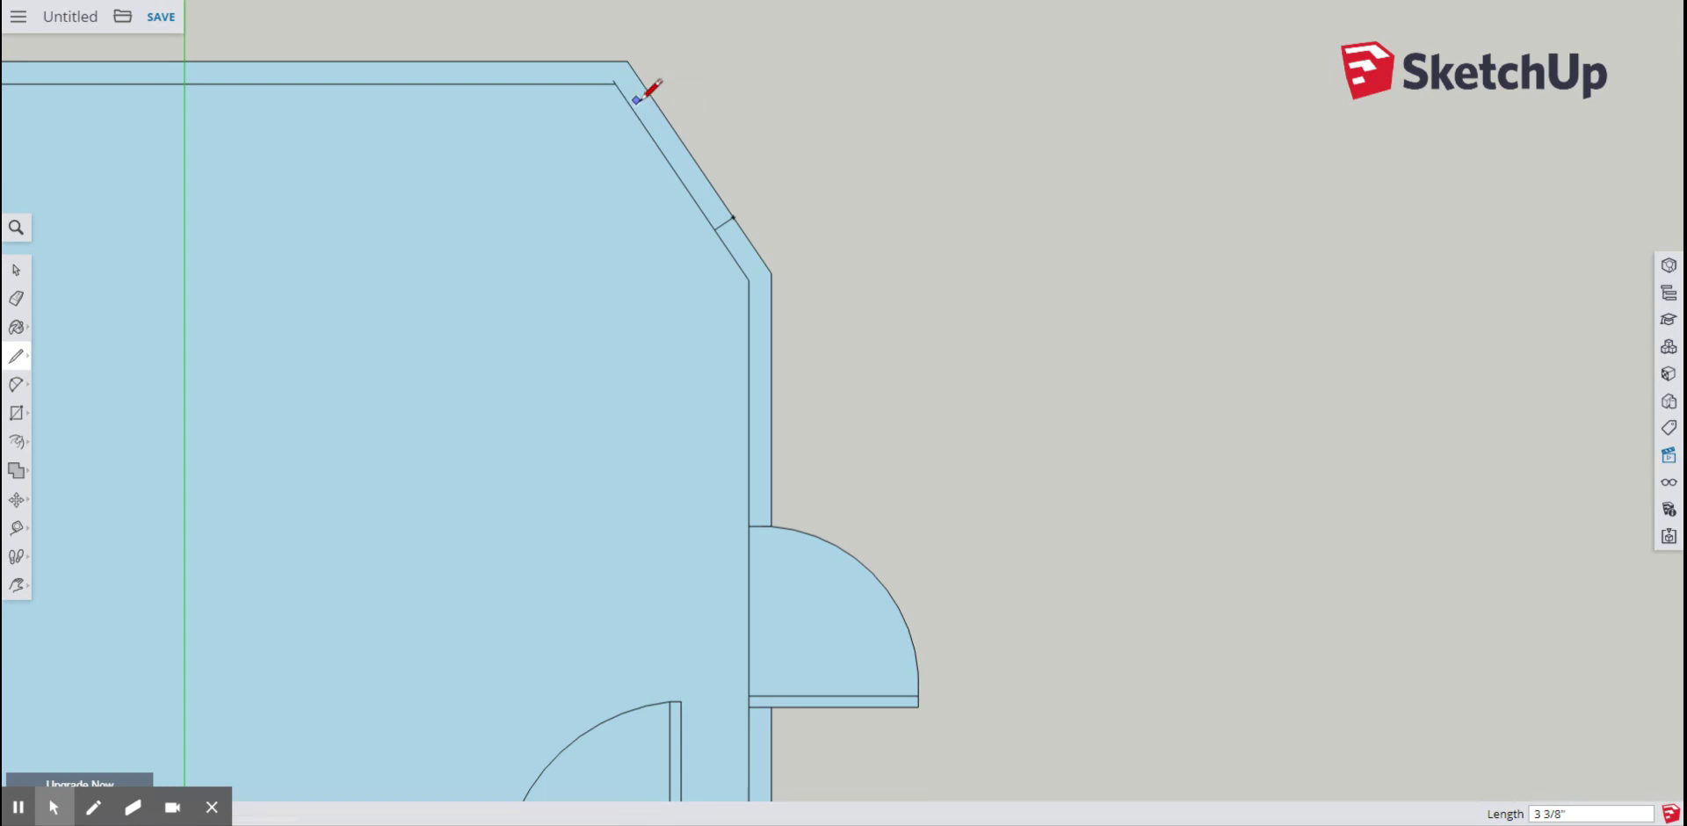
# - Erase the line across the angled wall's thickness
pyautogui.click(17, 270)
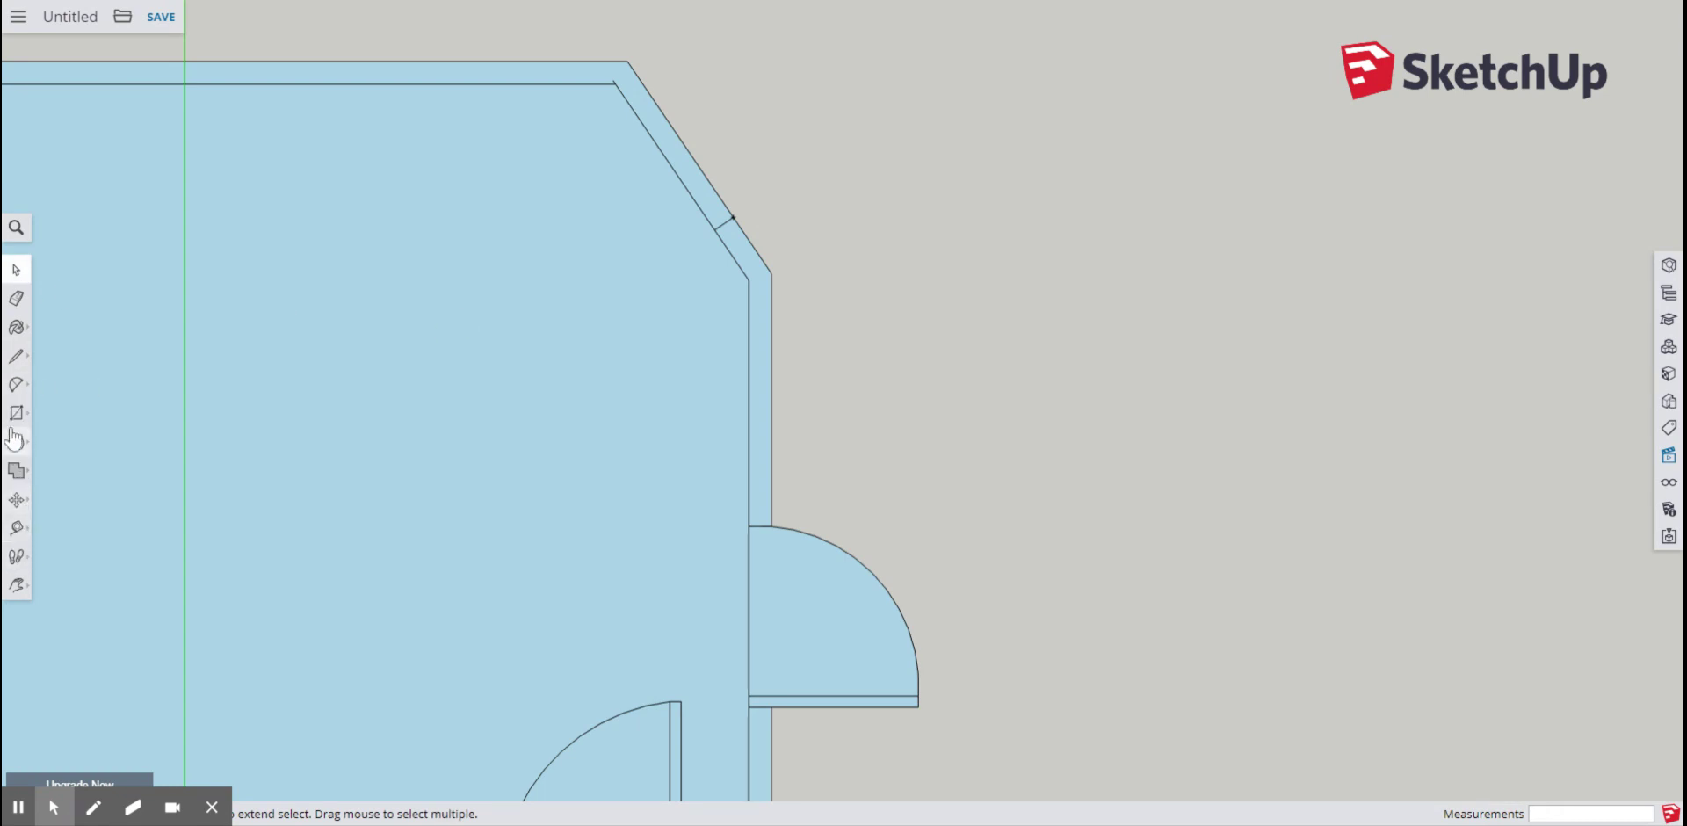
pyautogui.click(16, 298)
pyautogui.click(728, 220)
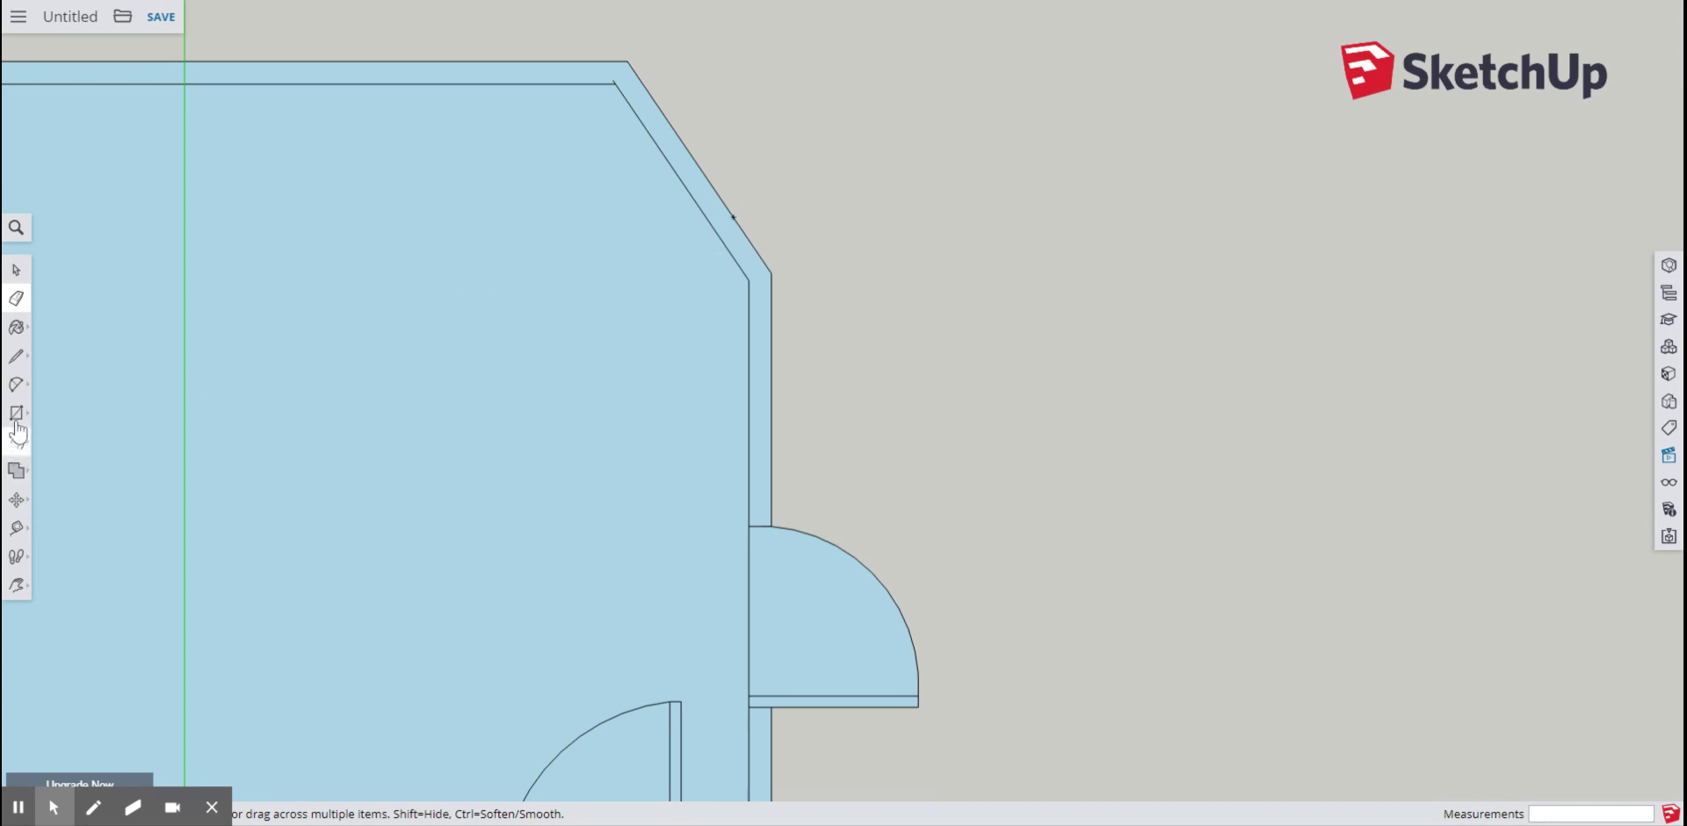
# - Place another guide point on the angled wall's outer line, 6" up from its lower outer corner
pyautogui.click(19, 533)
pyautogui.click(55, 446)
pyautogui.click(771, 272)
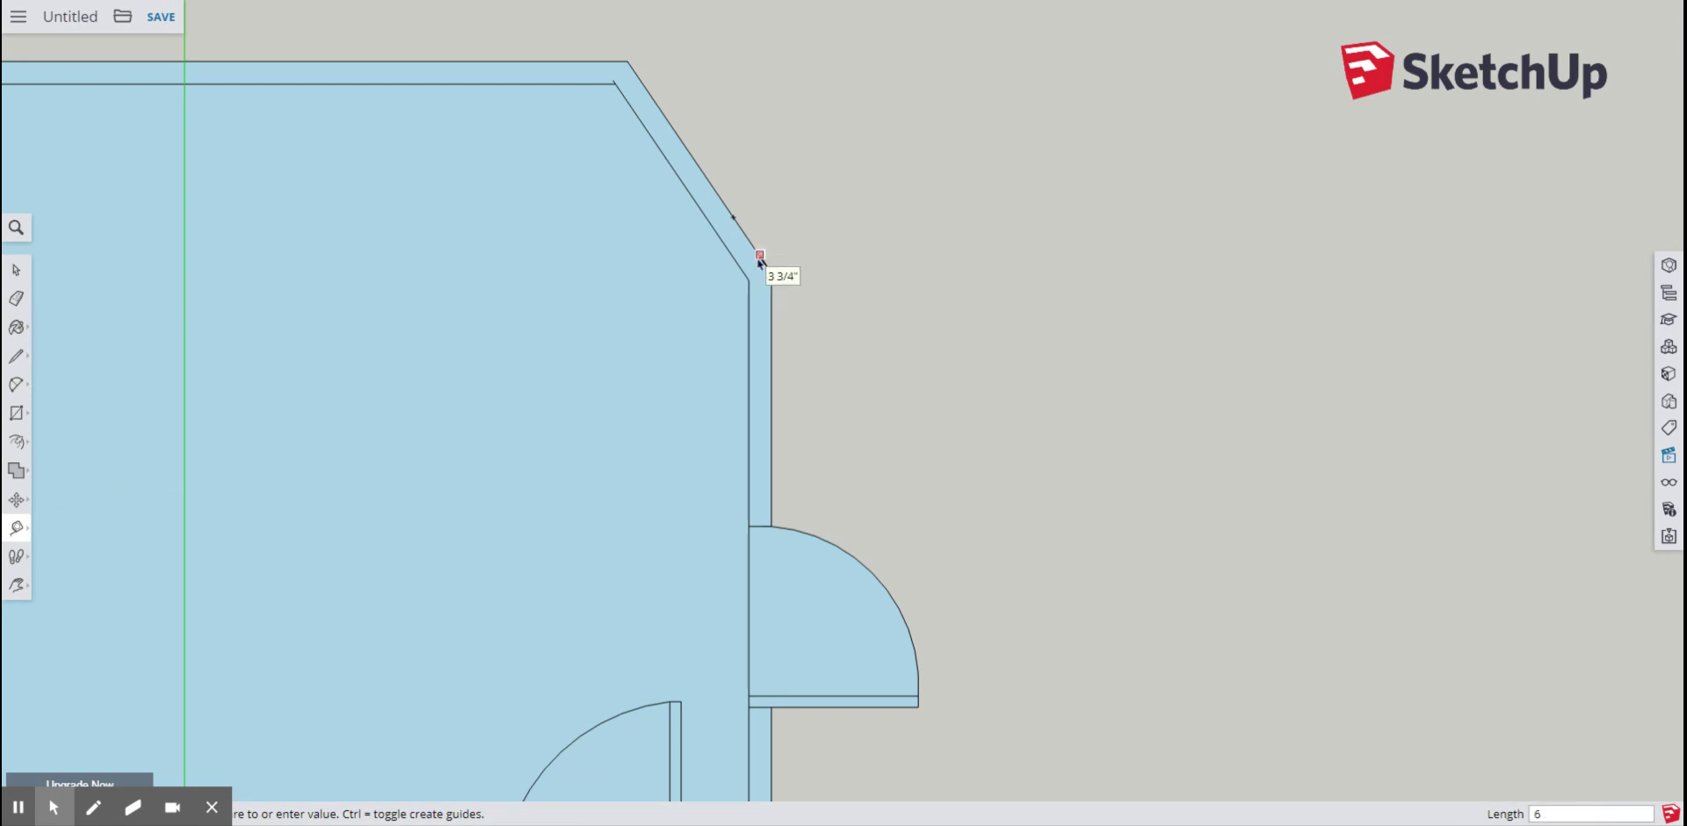
pyautogui.click(760, 261)
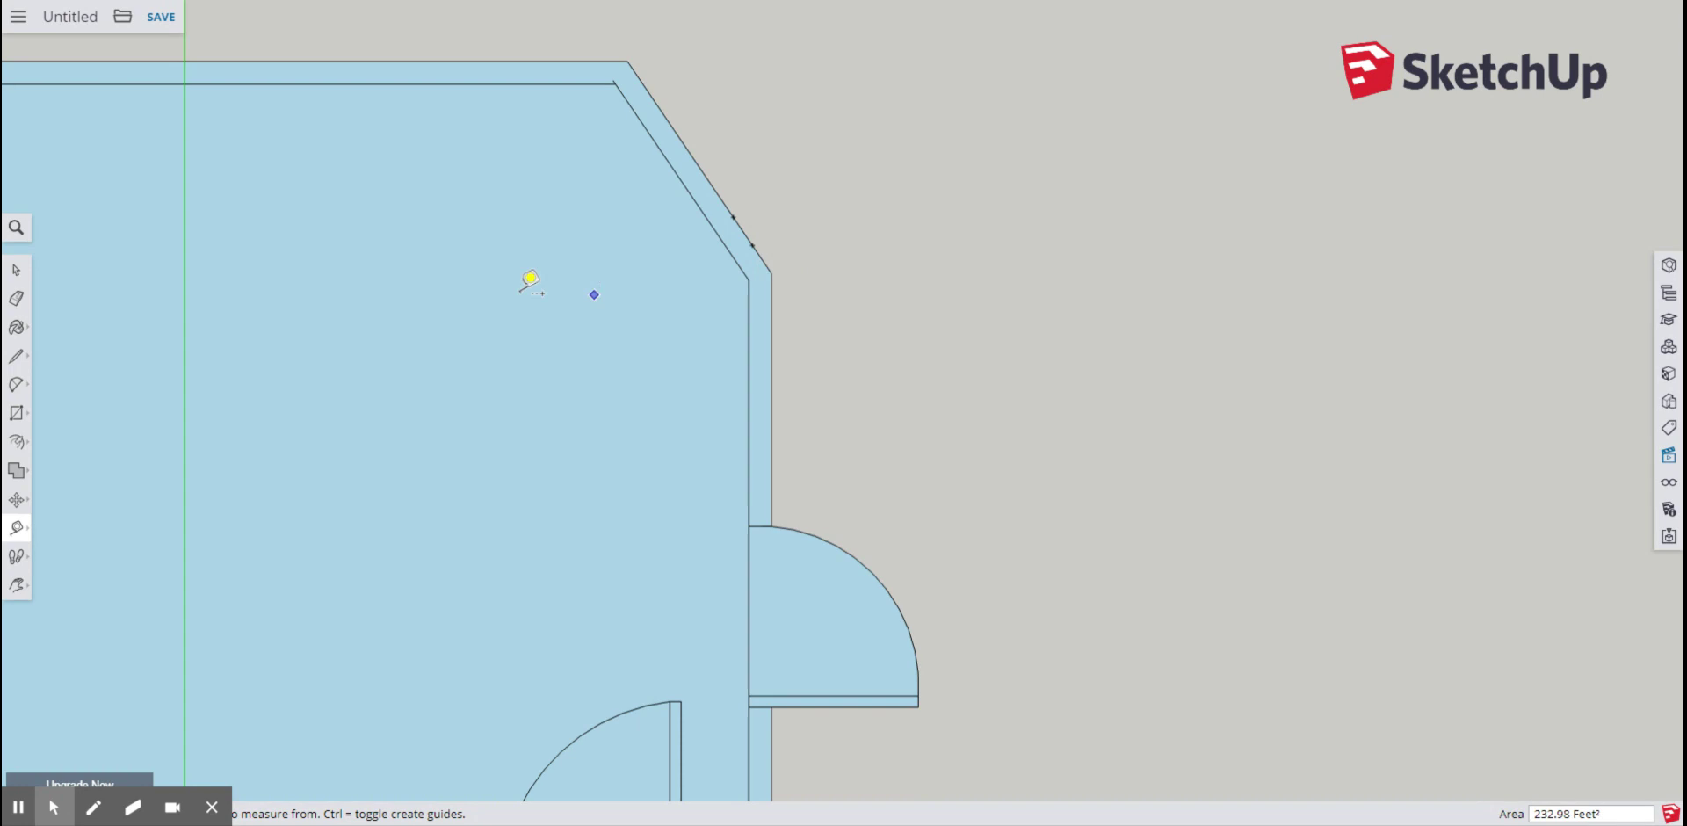
# - Draw a line across the angled wall's thickness from the 6" guide point, perpendicular to the inner line
pyautogui.click(38, 353)
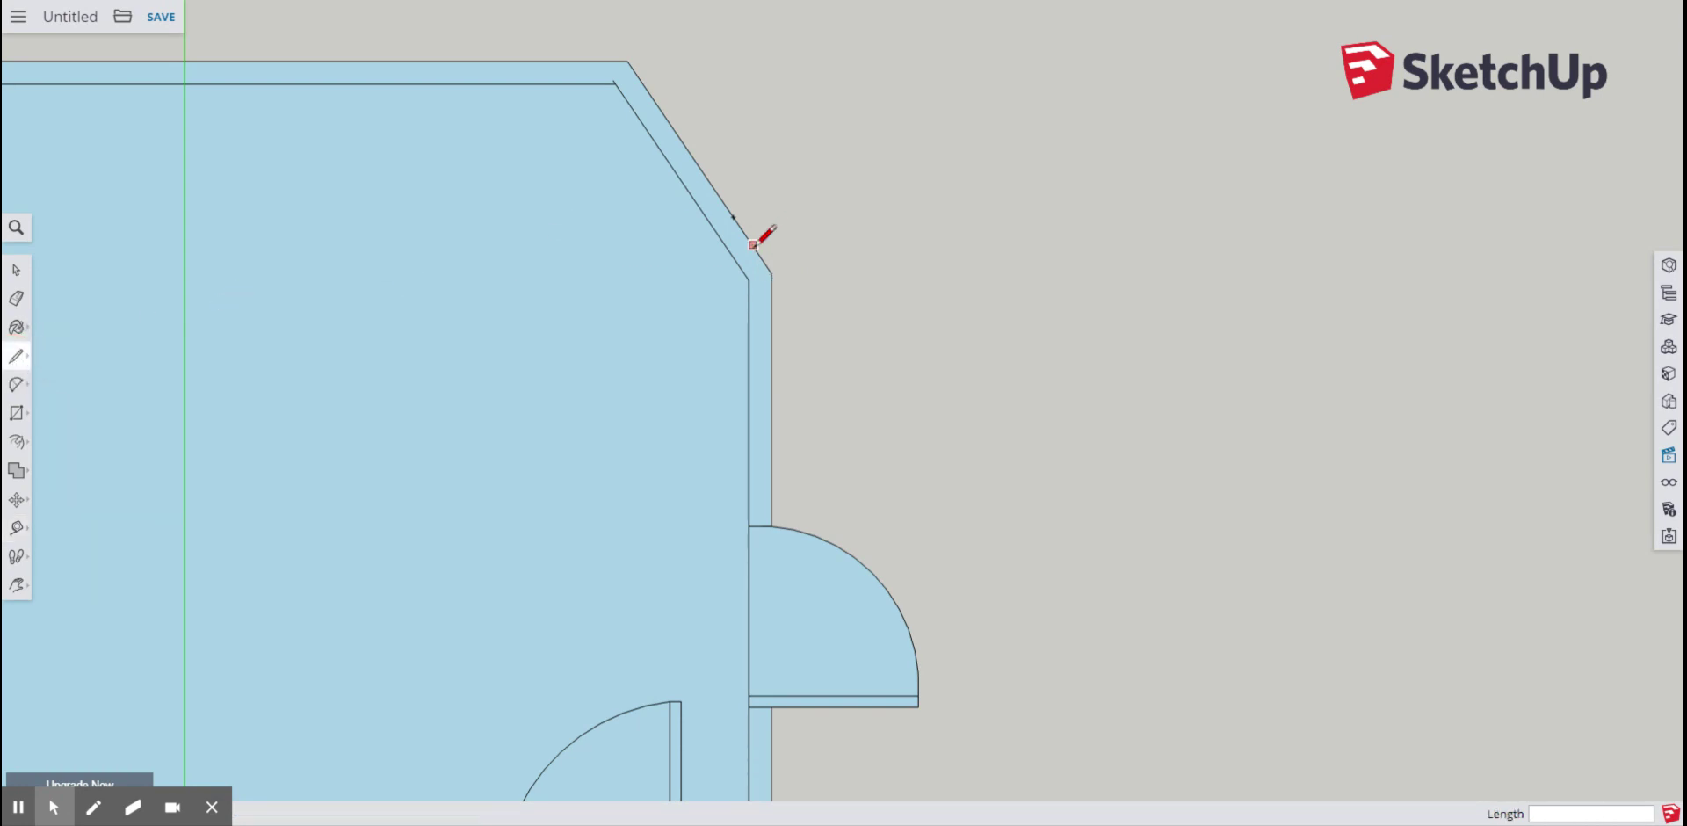
pyautogui.scroll(2, 753, 245)
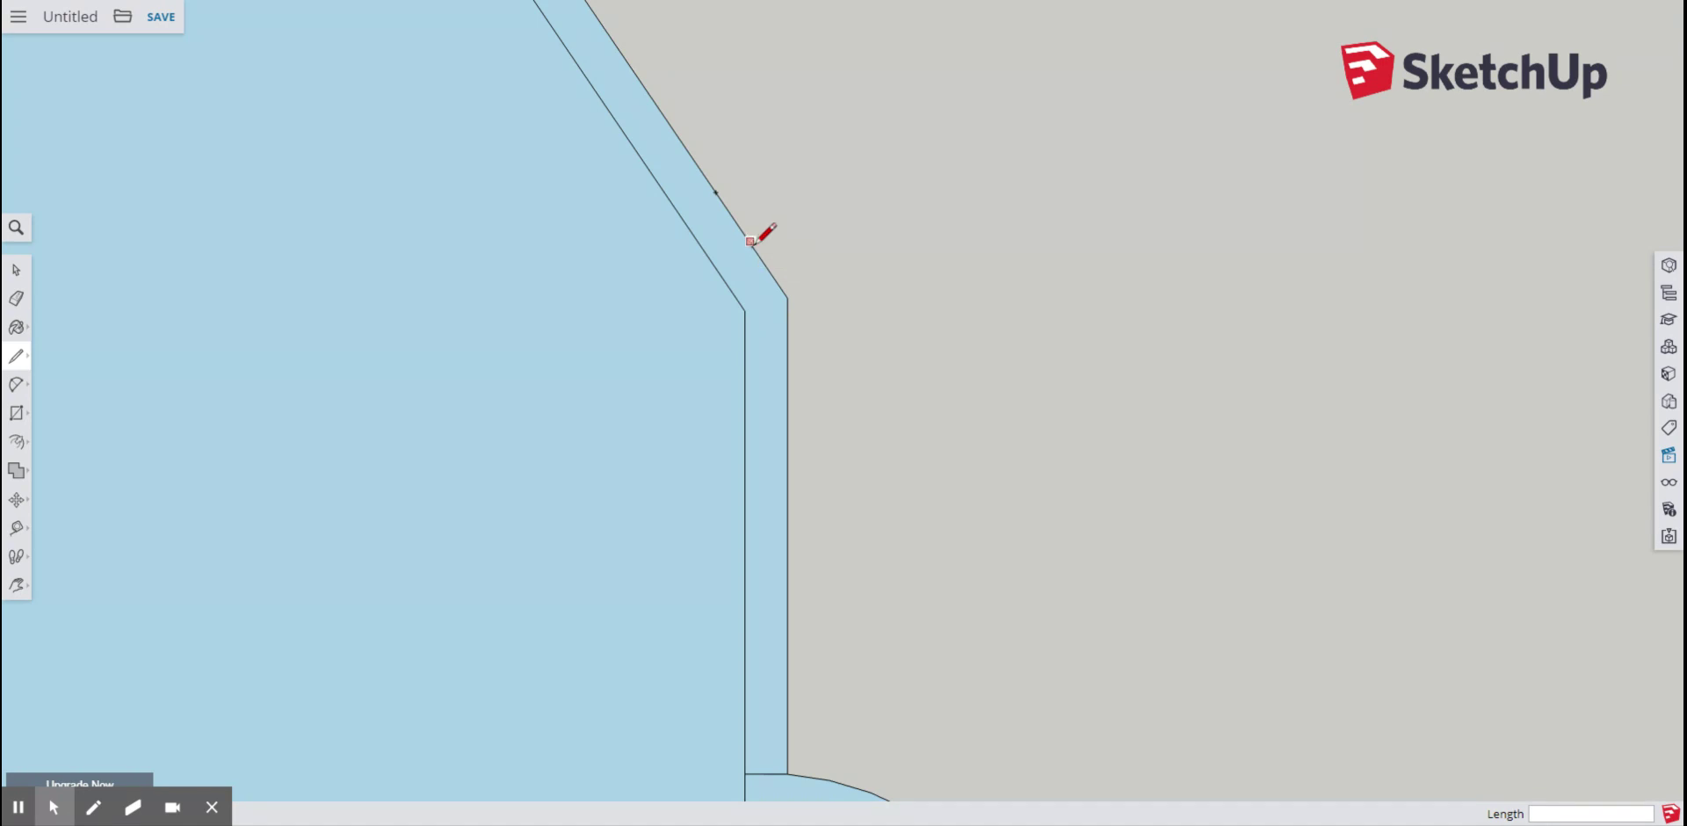
pyautogui.scroll(3, 753, 245)
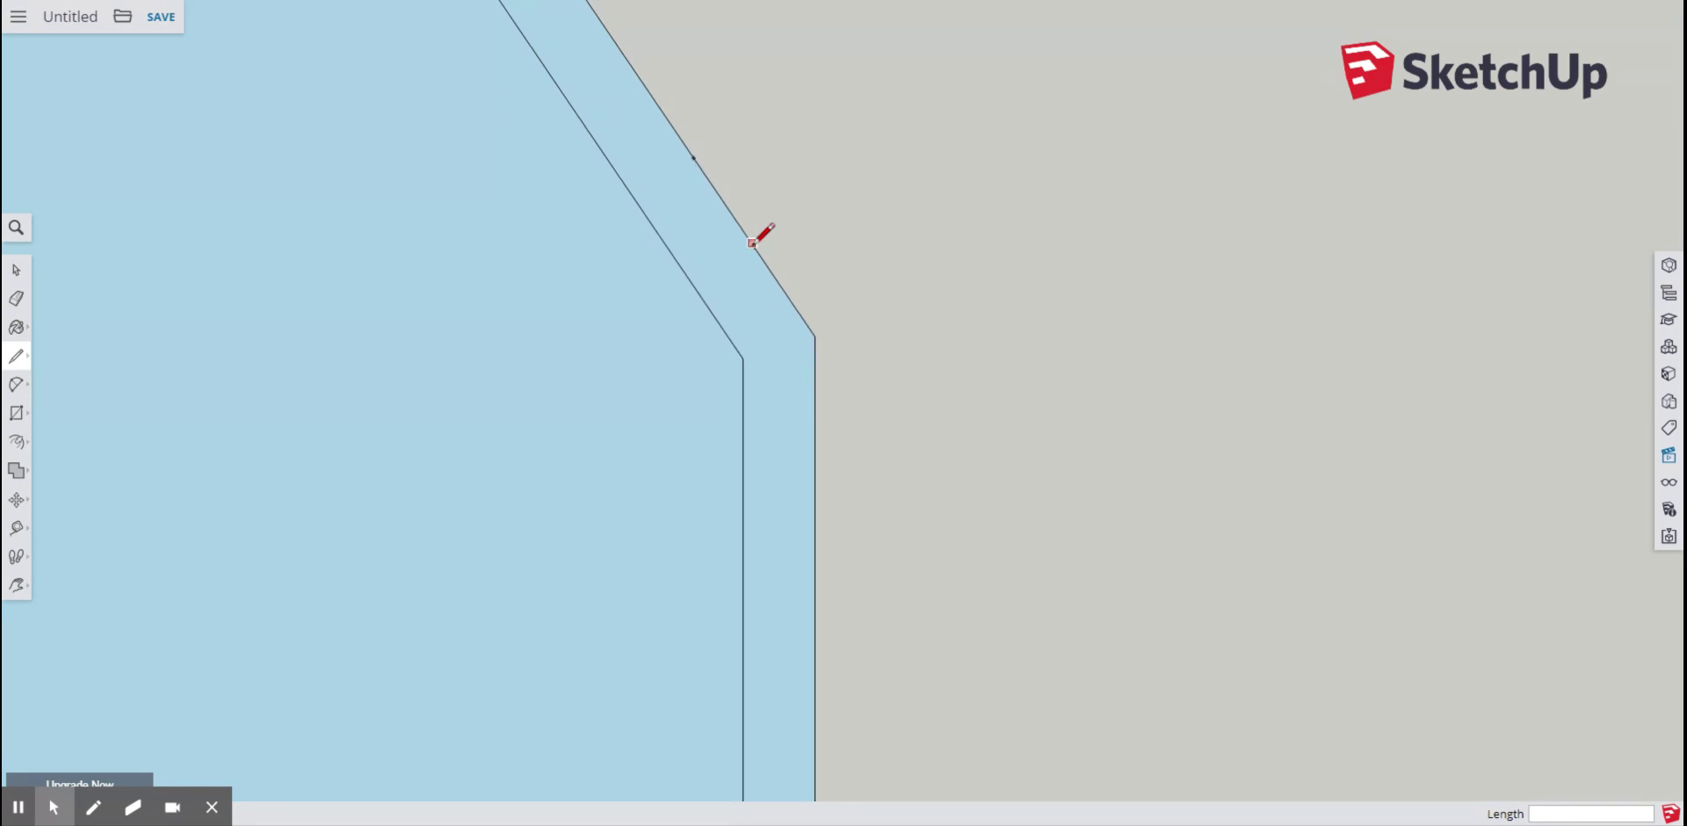
pyautogui.click(754, 247)
pyautogui.click(695, 283)
# - Mark a 32" wide opening up along the angled wall's inner line and draw a line across the wall at its upper end
pyautogui.scroll(-6, 696, 281)
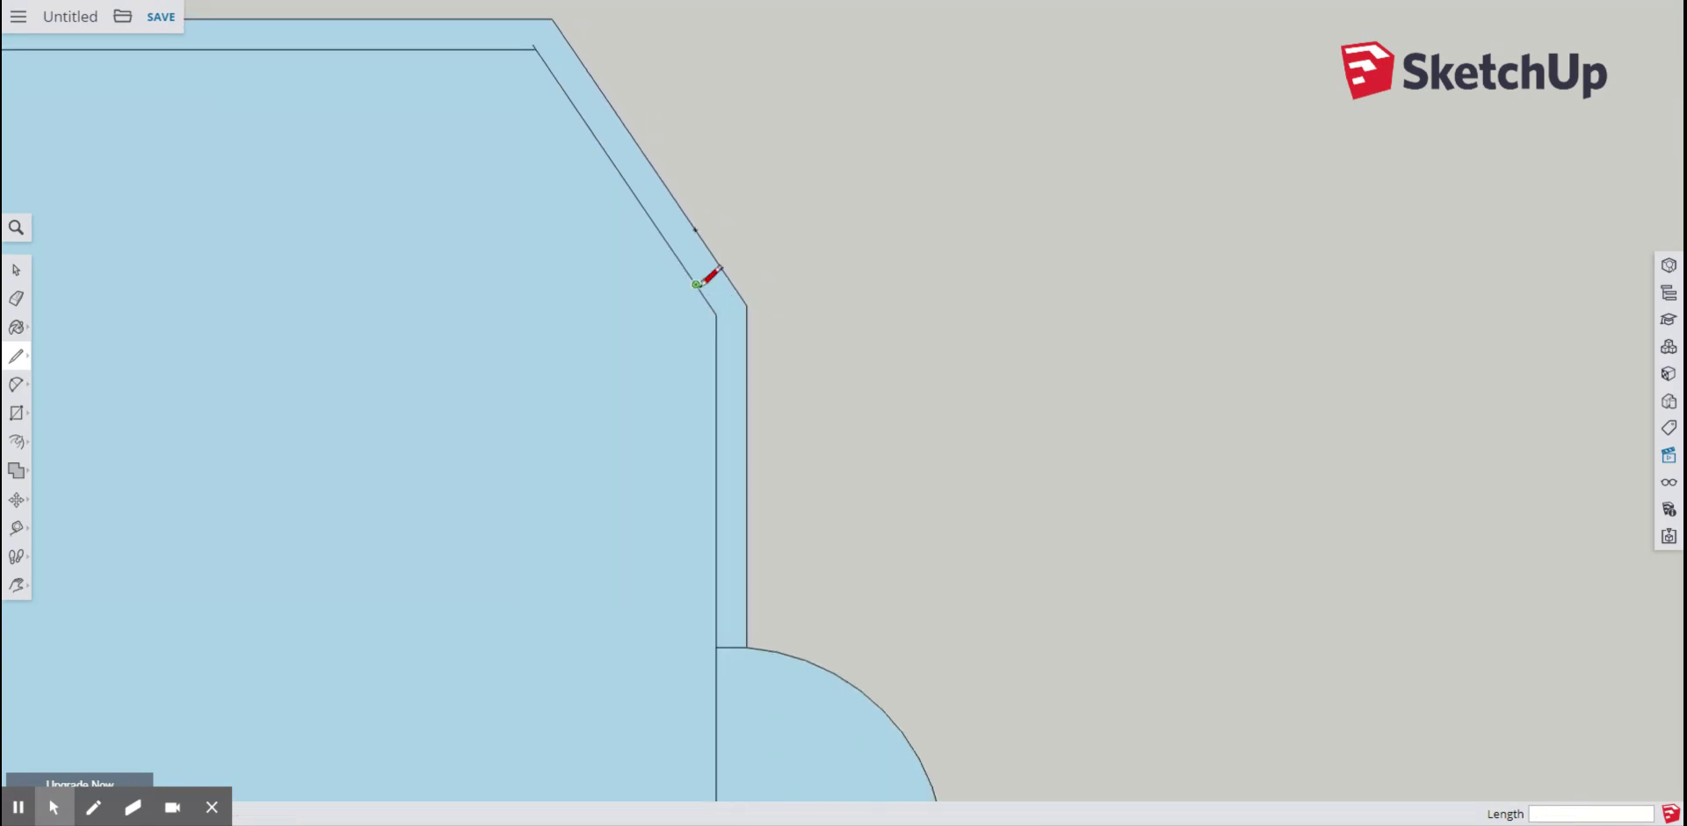
pyautogui.click(696, 284)
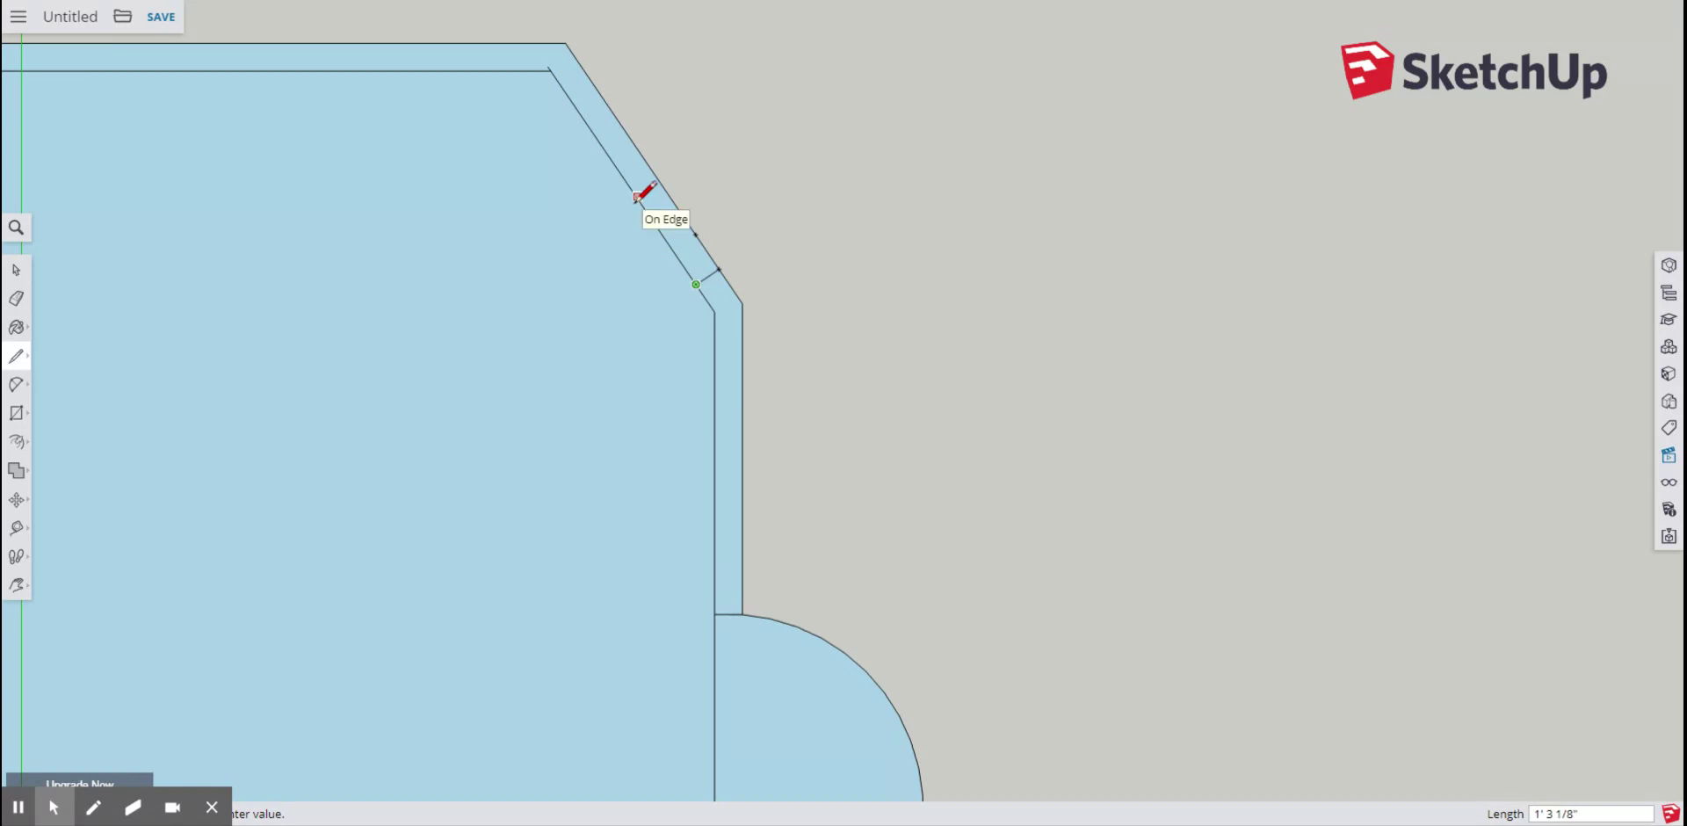
pyautogui.press('Return')
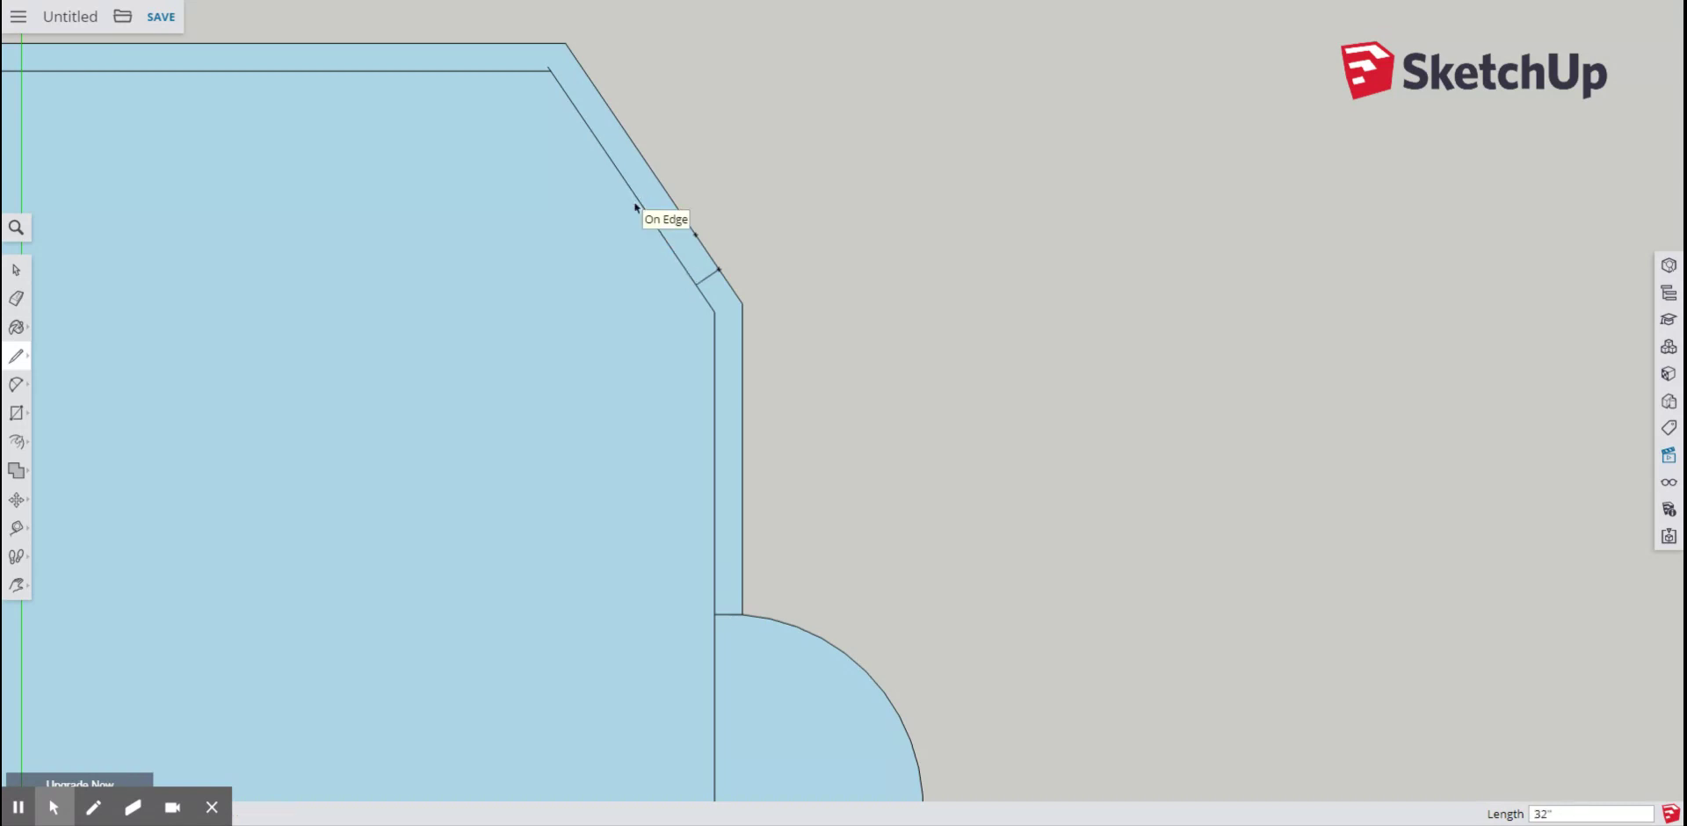
pyautogui.click(572, 100)
pyautogui.click(595, 85)
# - Draw a narrow door leaf outward from the angled opening's lower end, perpendicular to the wall, with its second side running 3' to the inner line
pyautogui.click(719, 268)
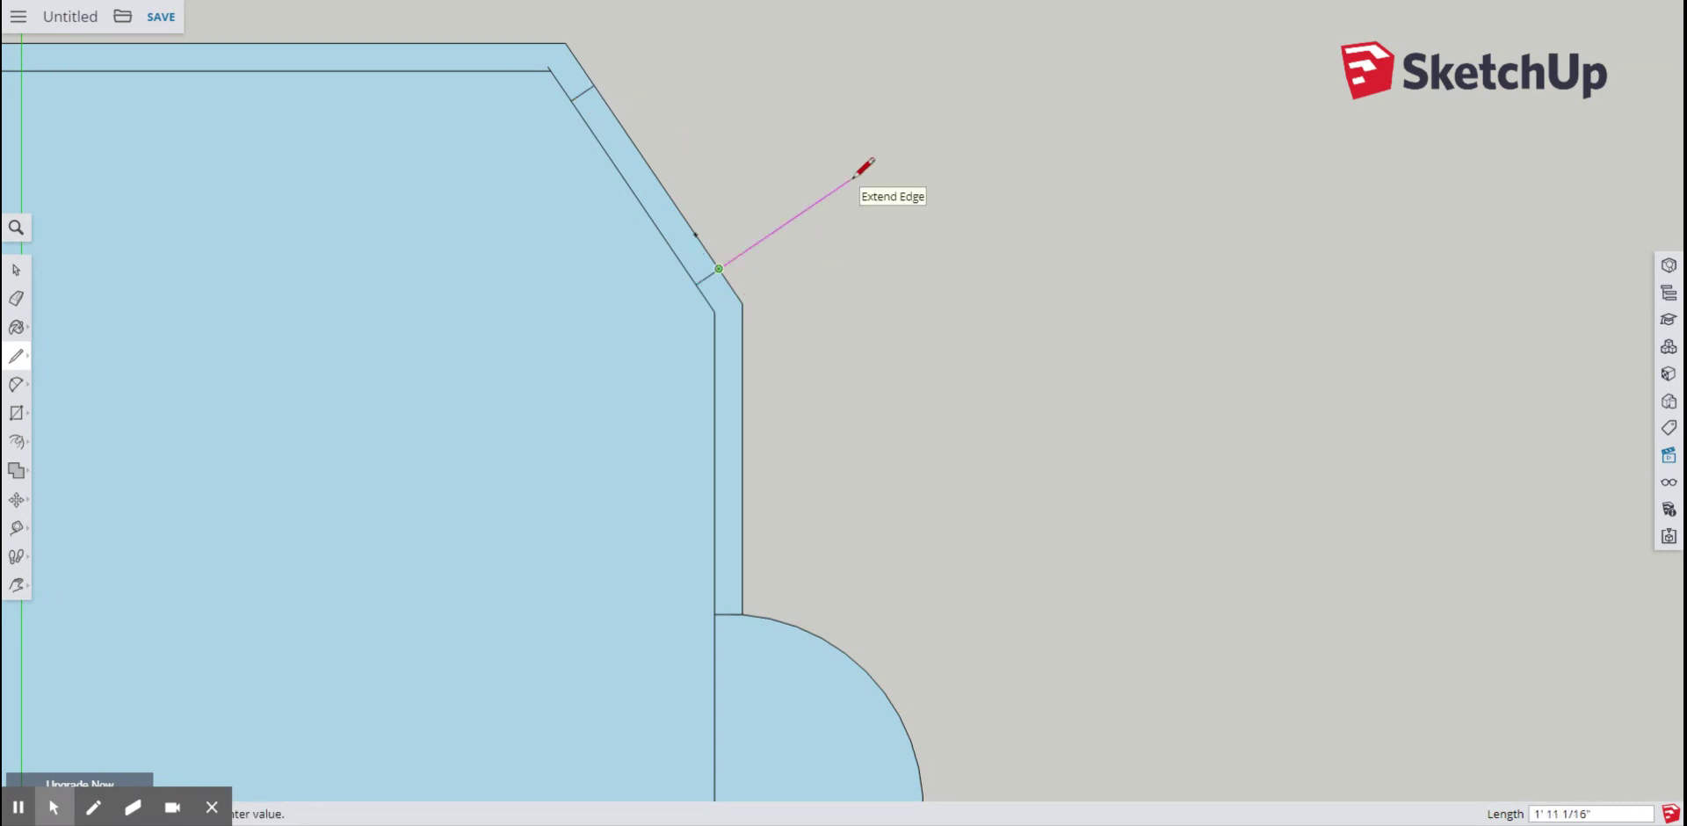
pyautogui.press('Return')
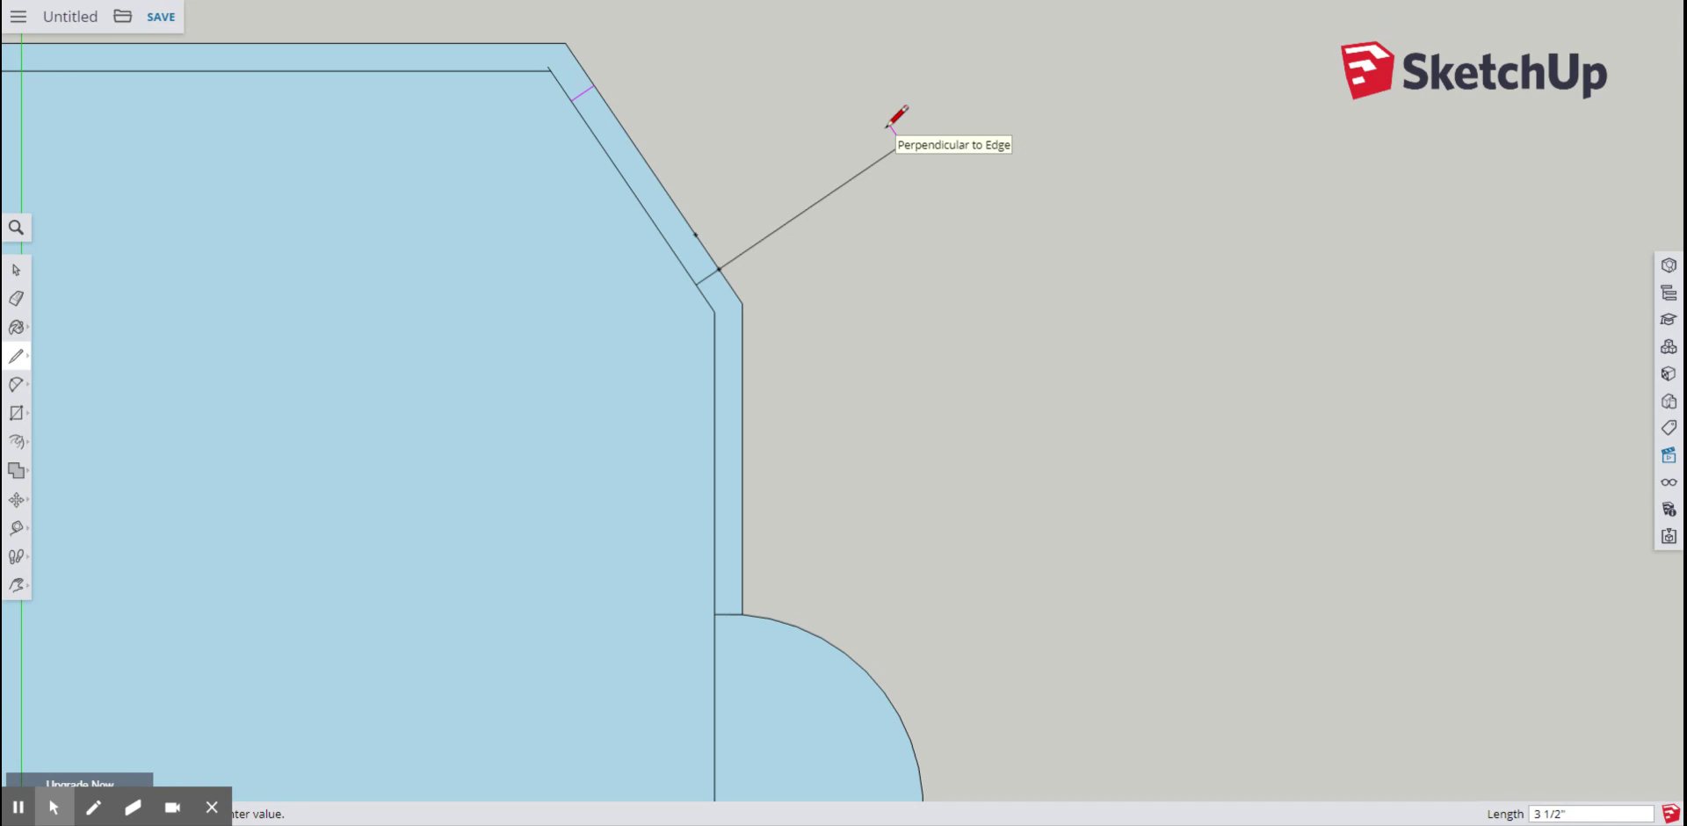
pyautogui.click(893, 133)
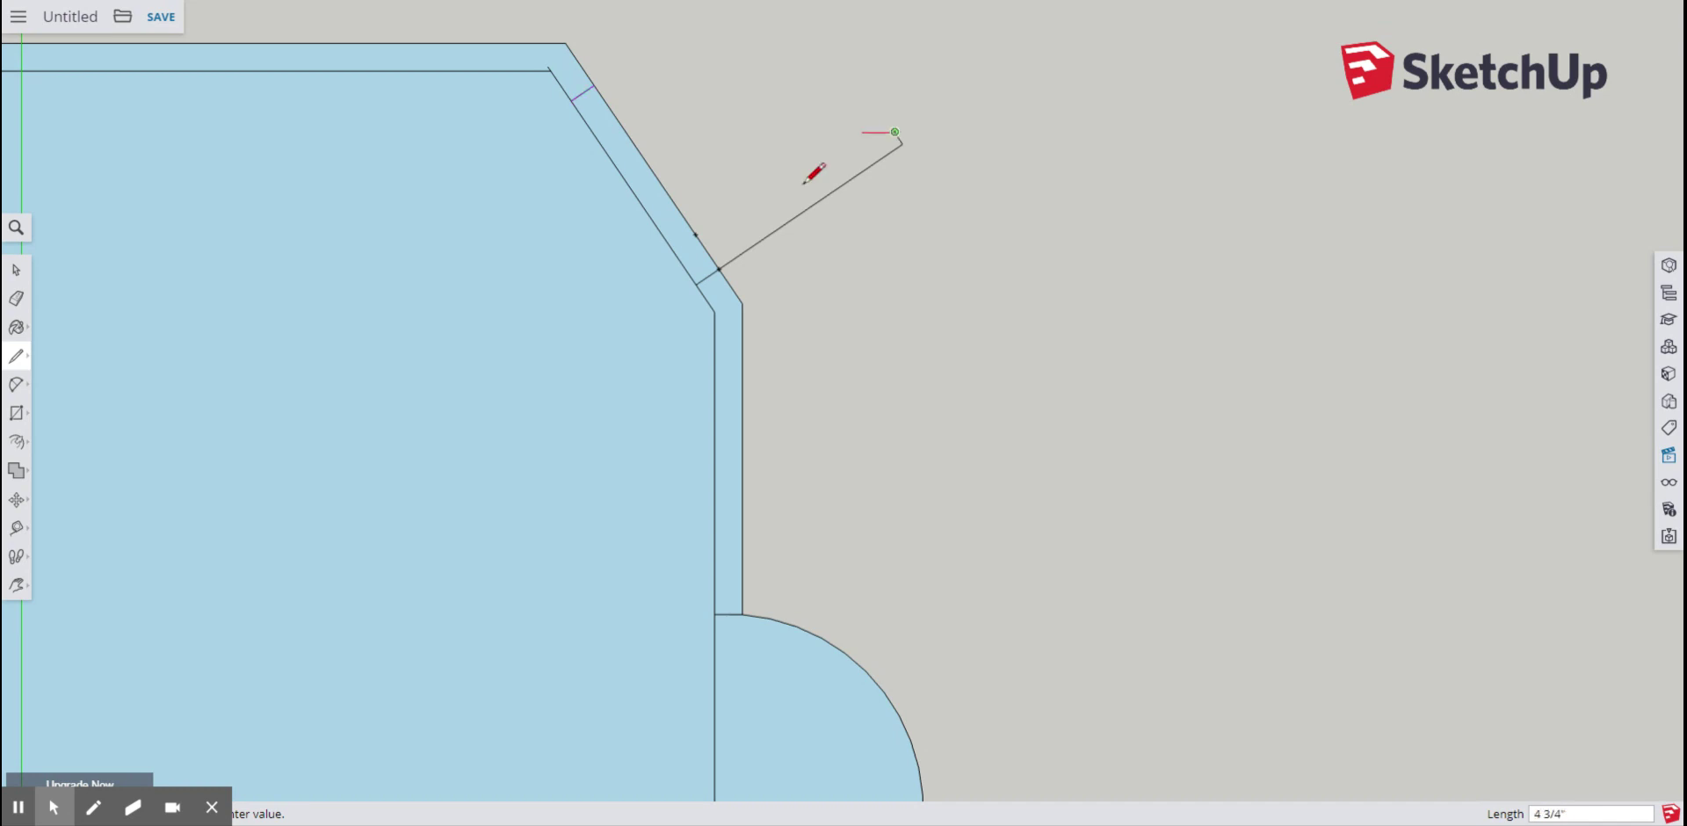
pyautogui.click(690, 272)
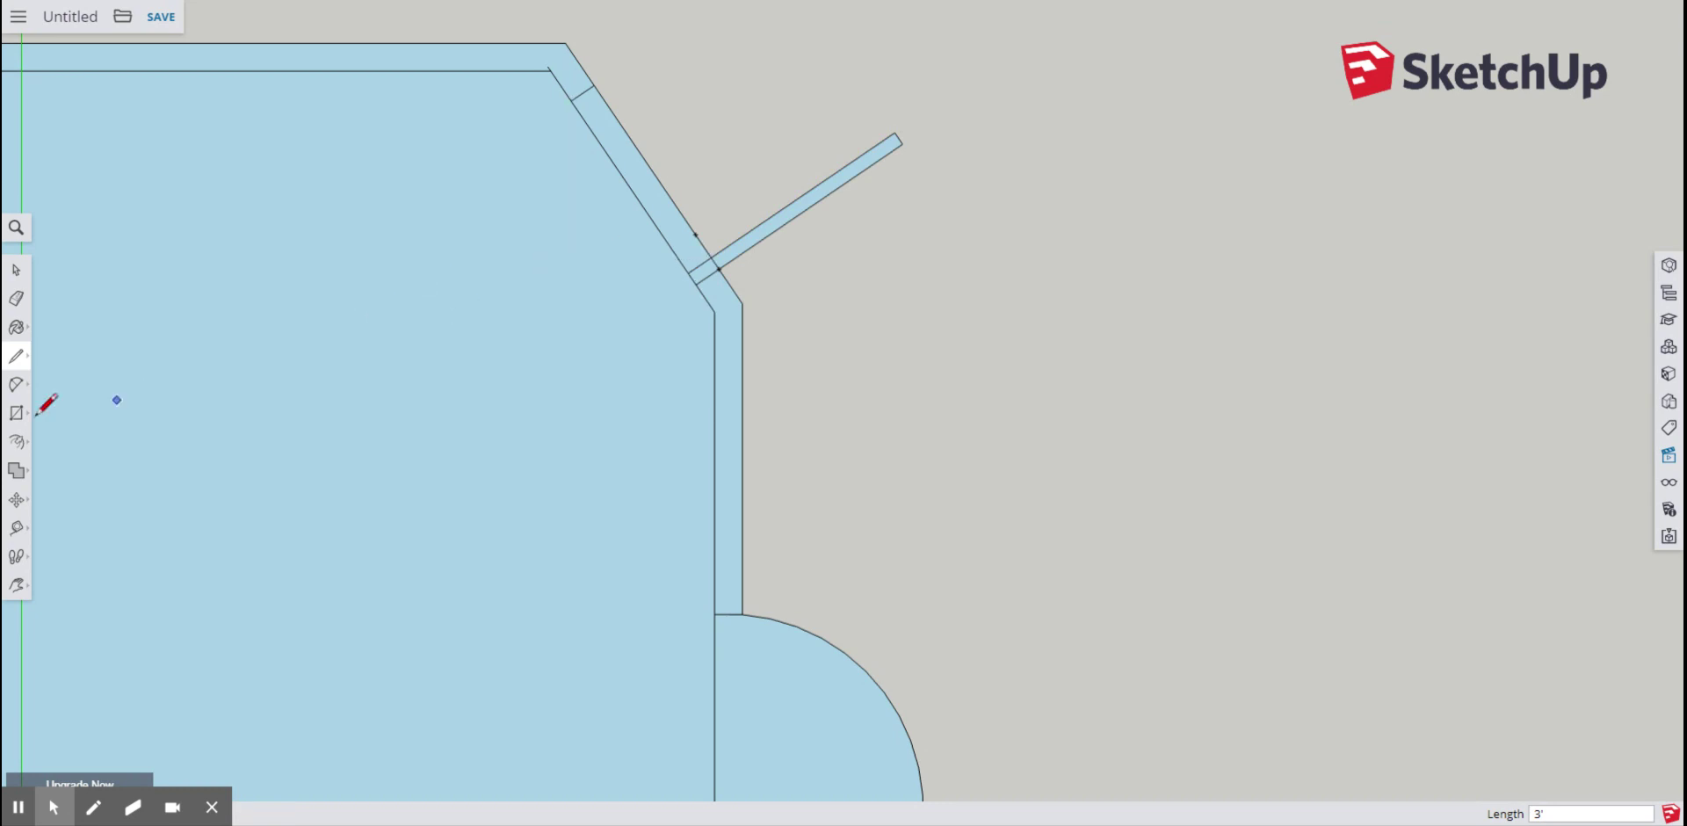
# - Erase the outer wall line across the angled door opening and the leftover guide mark beside the door leaf
pyautogui.click(15, 299)
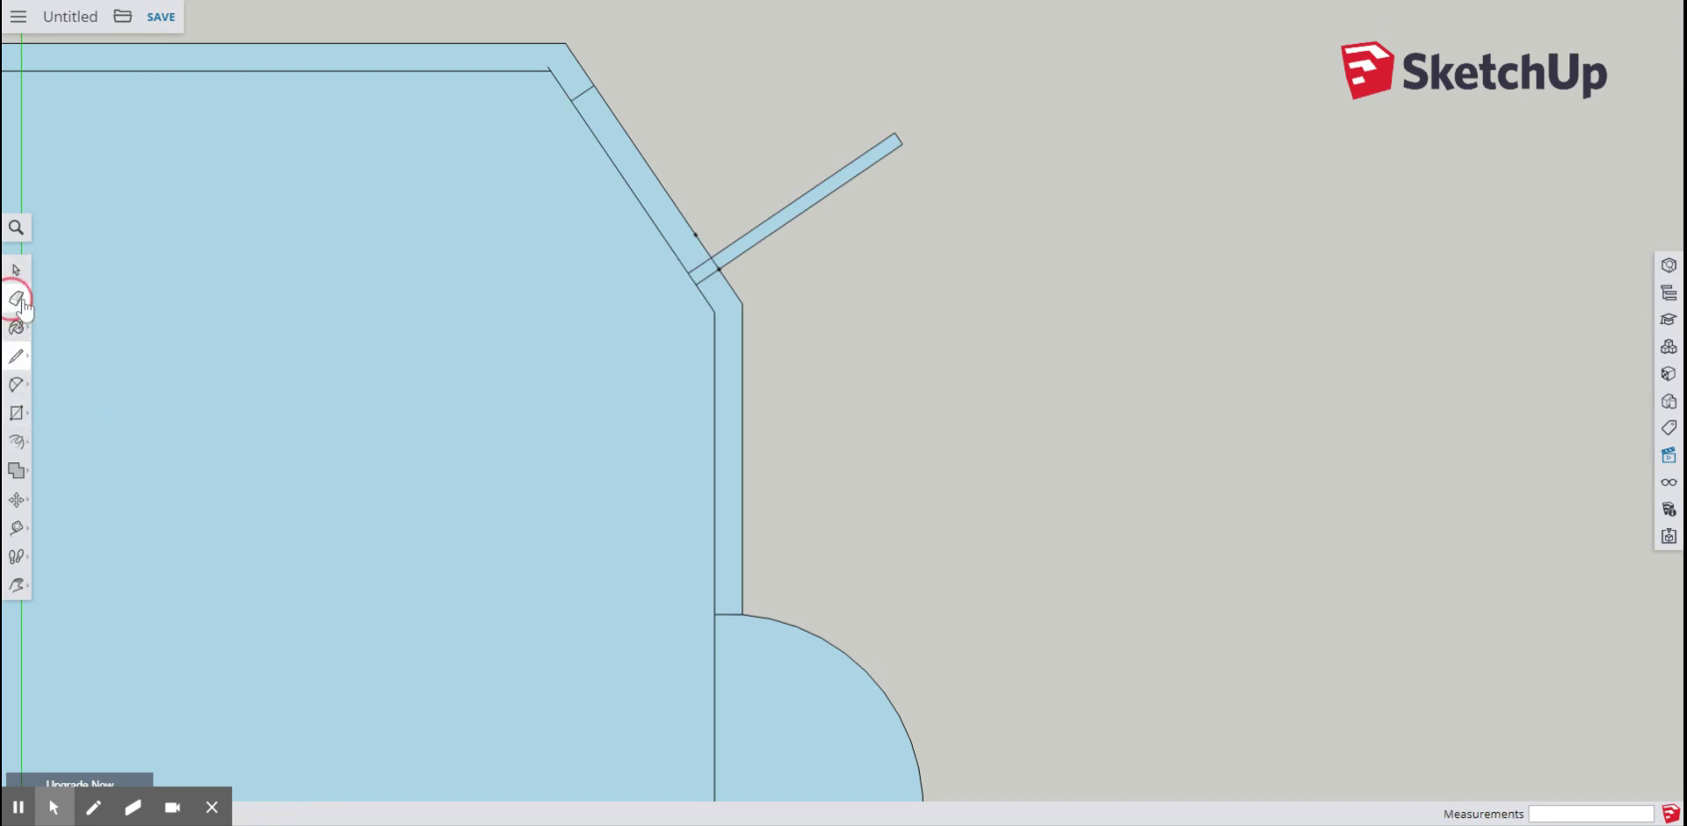
pyautogui.scroll(2, 734, 253)
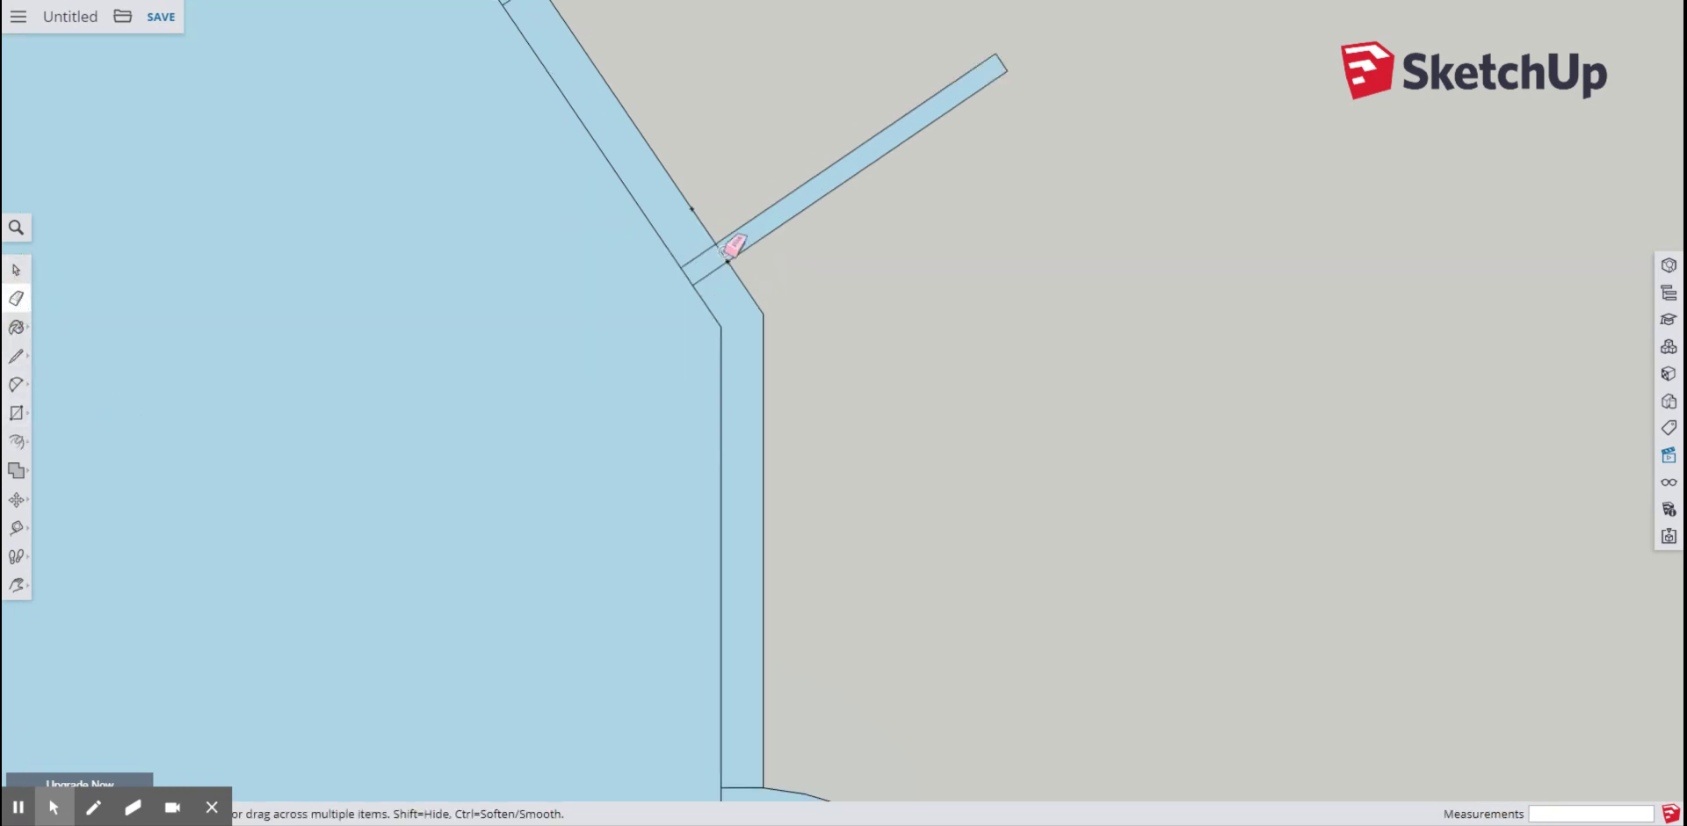
pyautogui.scroll(-3, 722, 254)
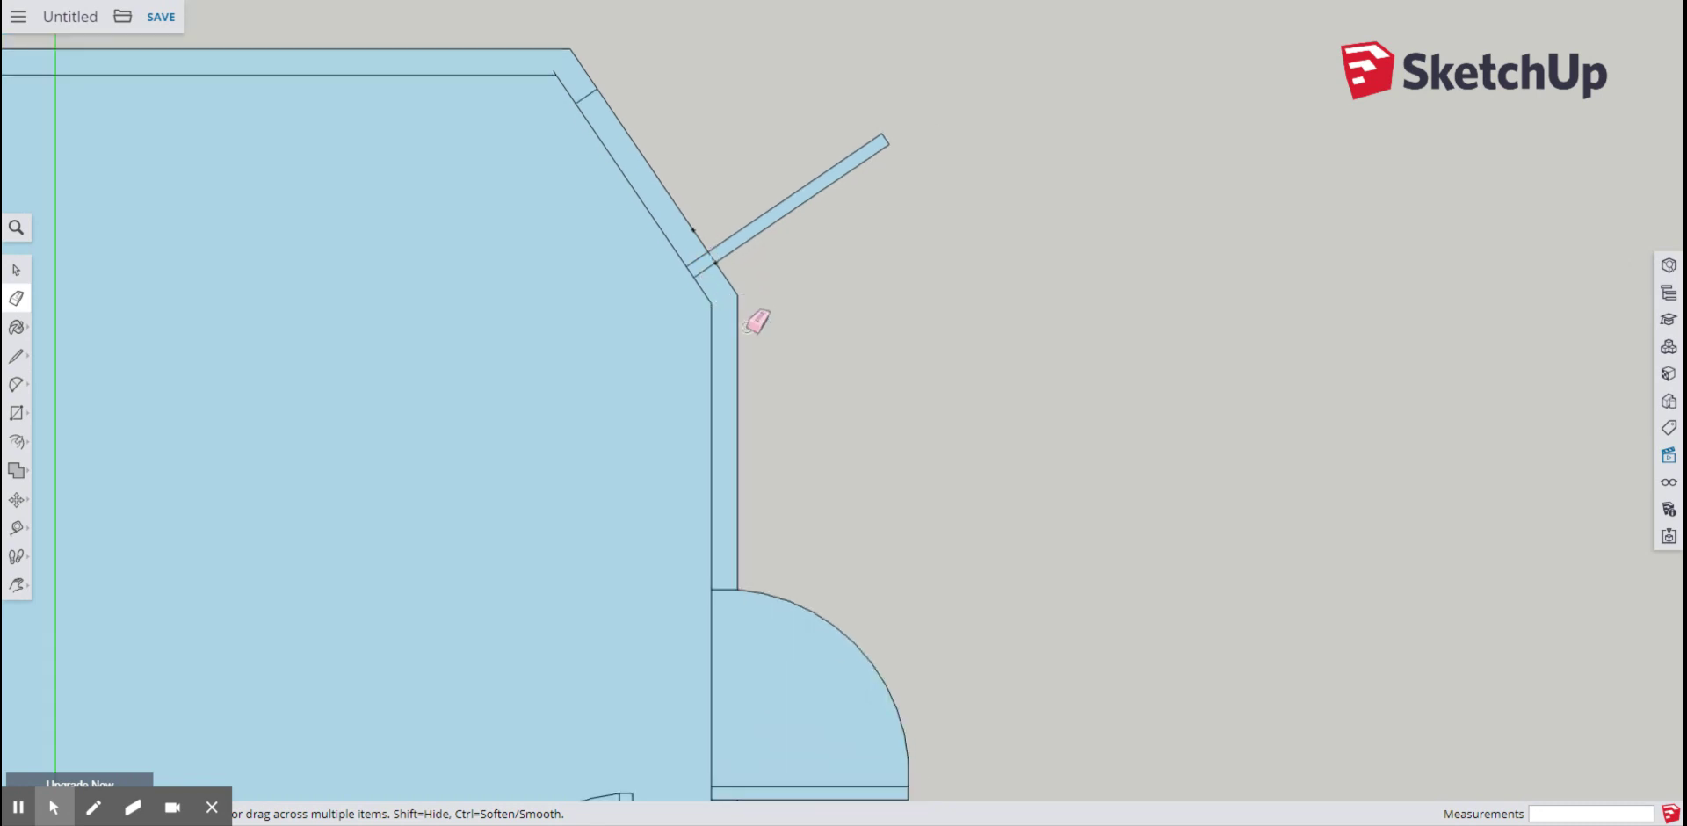
pyautogui.click(642, 155)
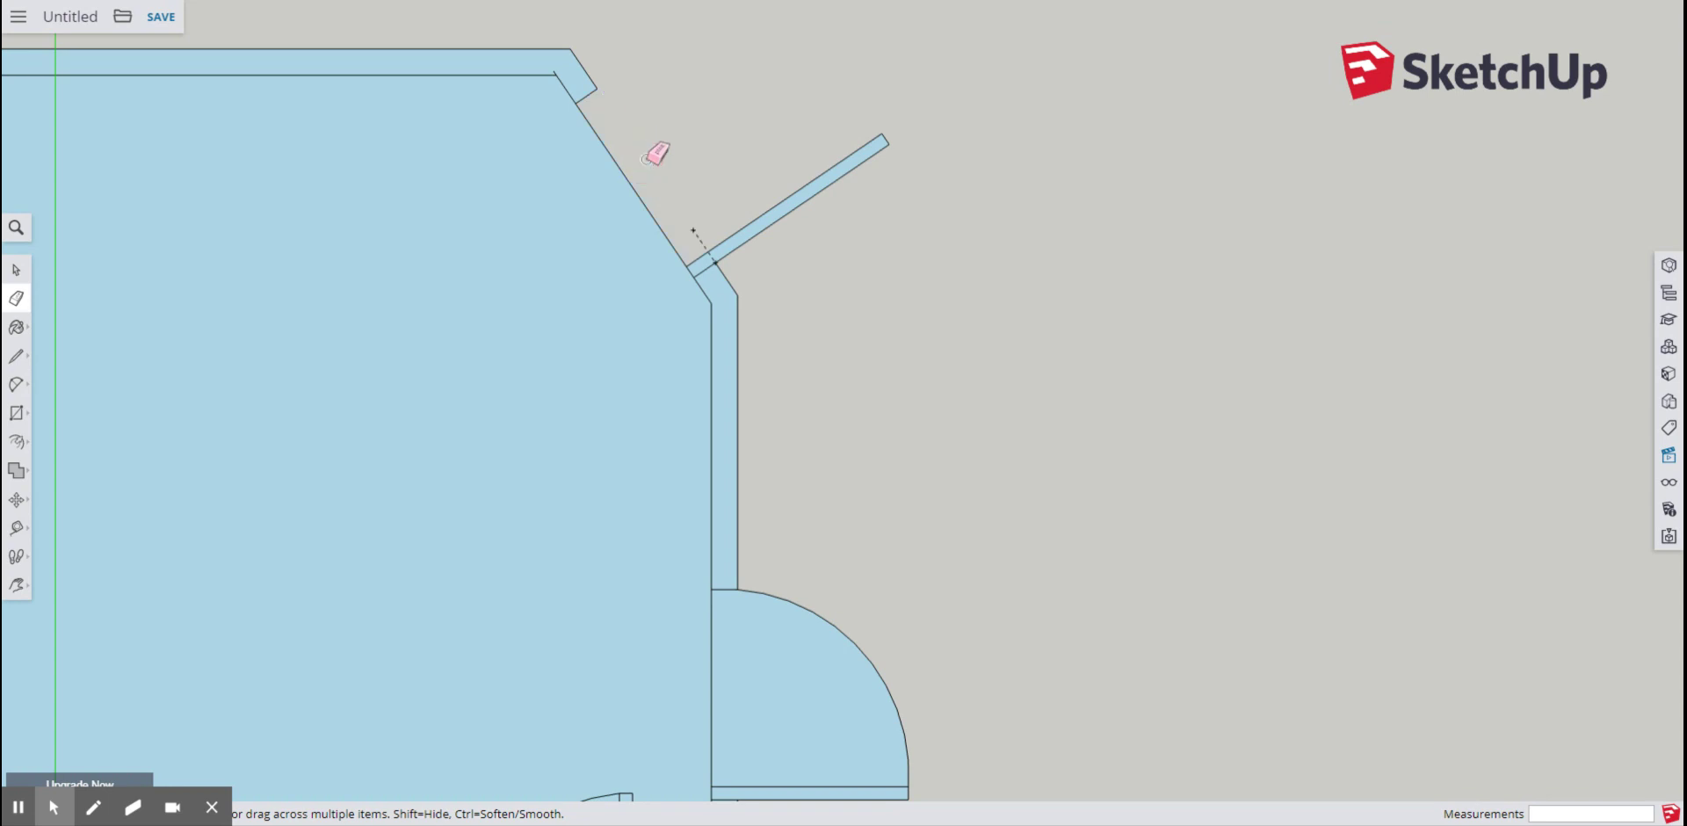
pyautogui.click(694, 234)
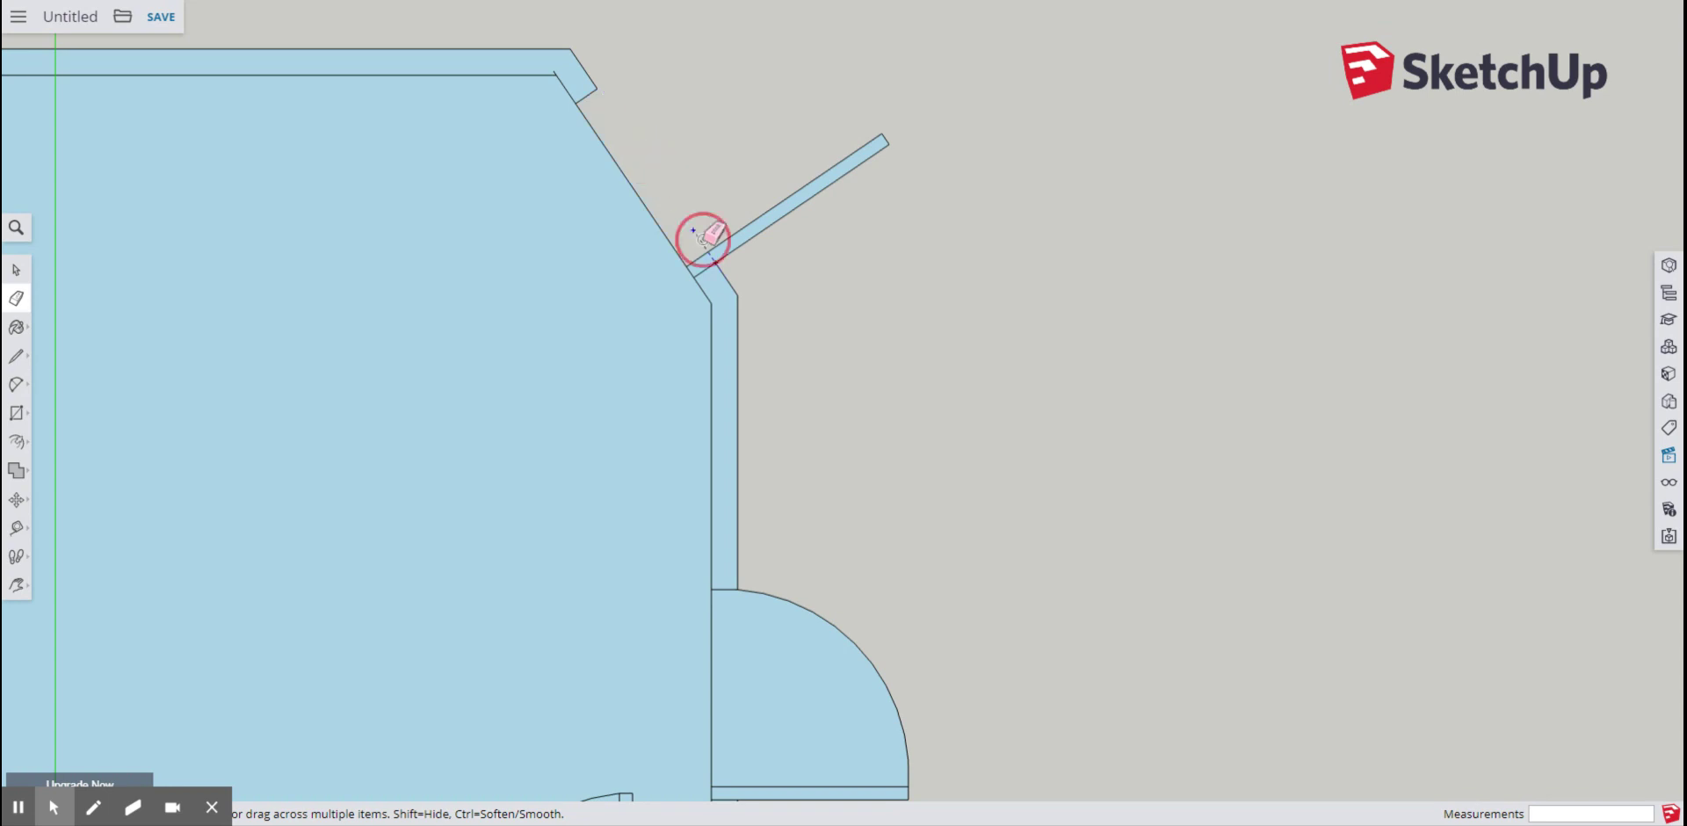
pyautogui.scroll(-2, 673, 168)
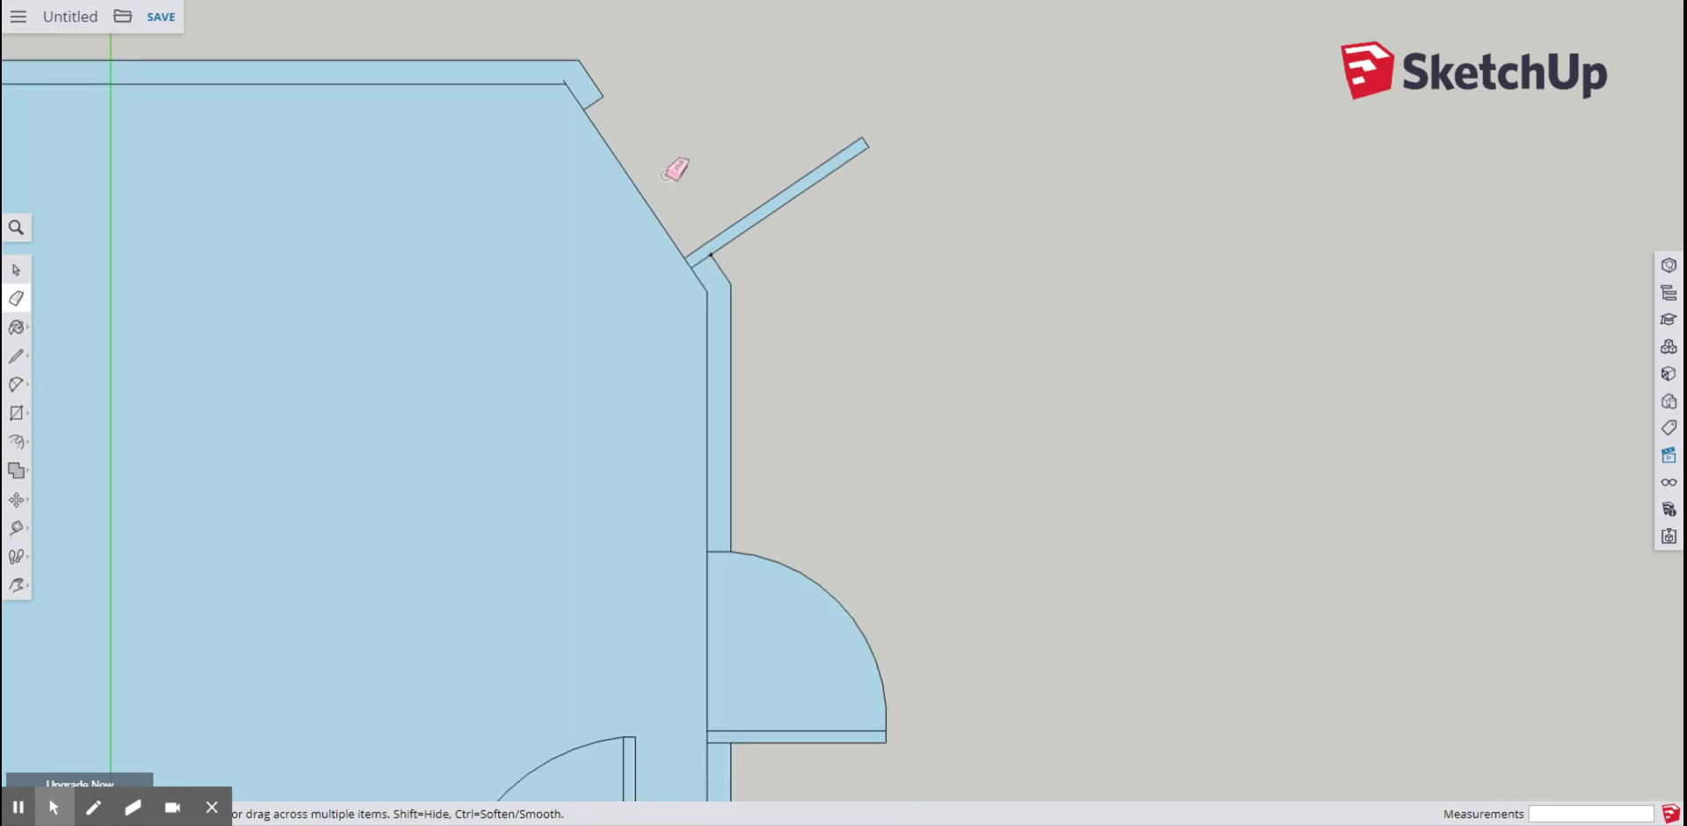
# - Draw the door's swing arc from the inner corner at the angled opening's upper end to the door leaf's outer tip, bulging outward
pyautogui.click(17, 387)
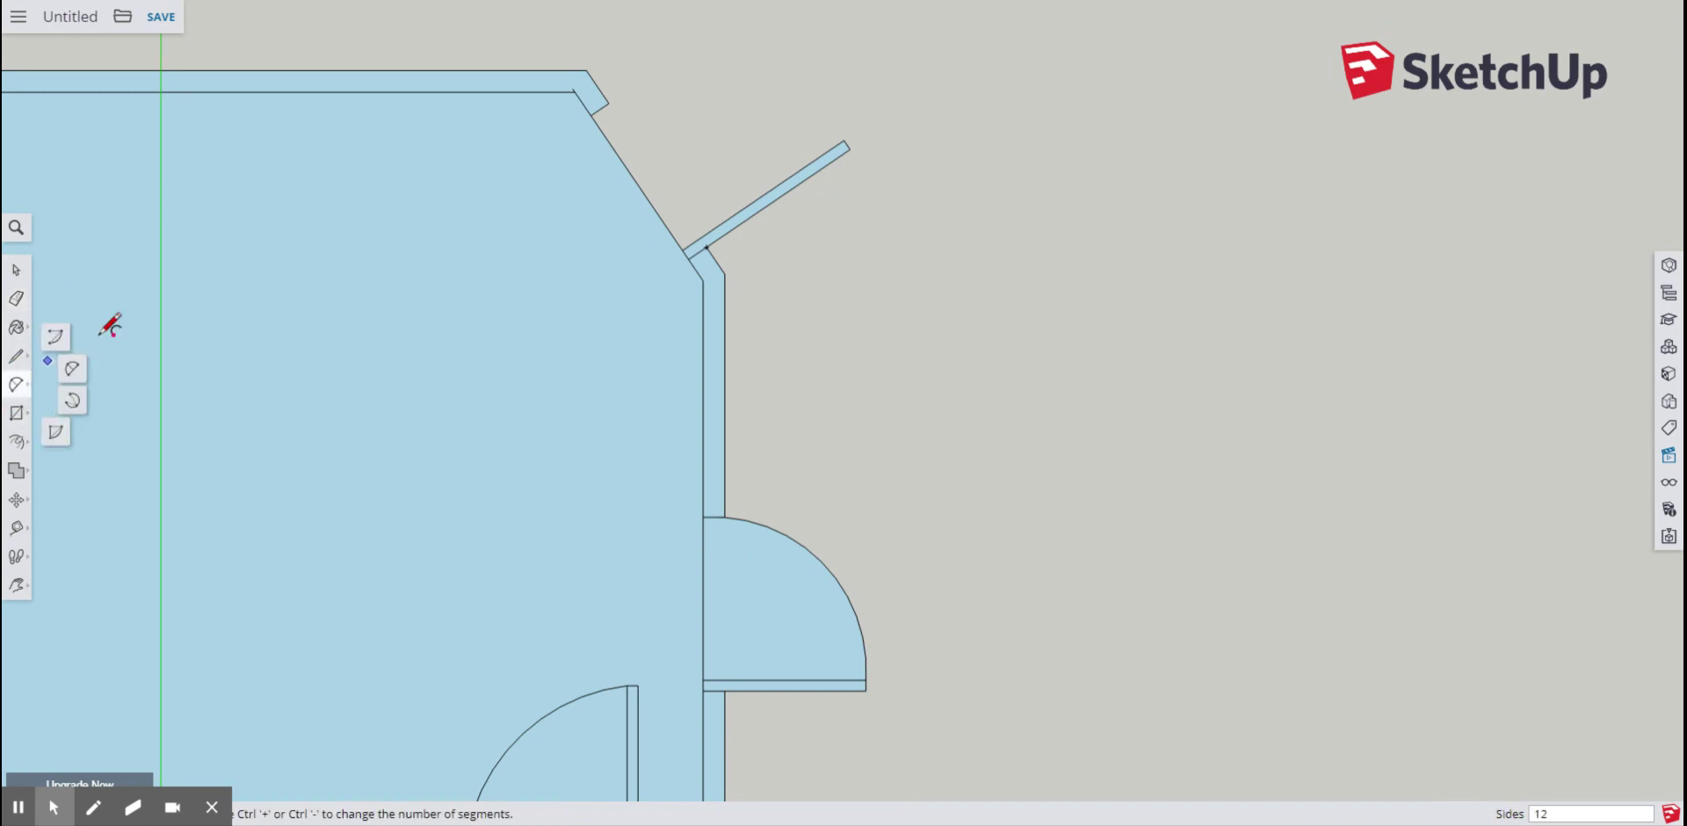
pyautogui.click(591, 115)
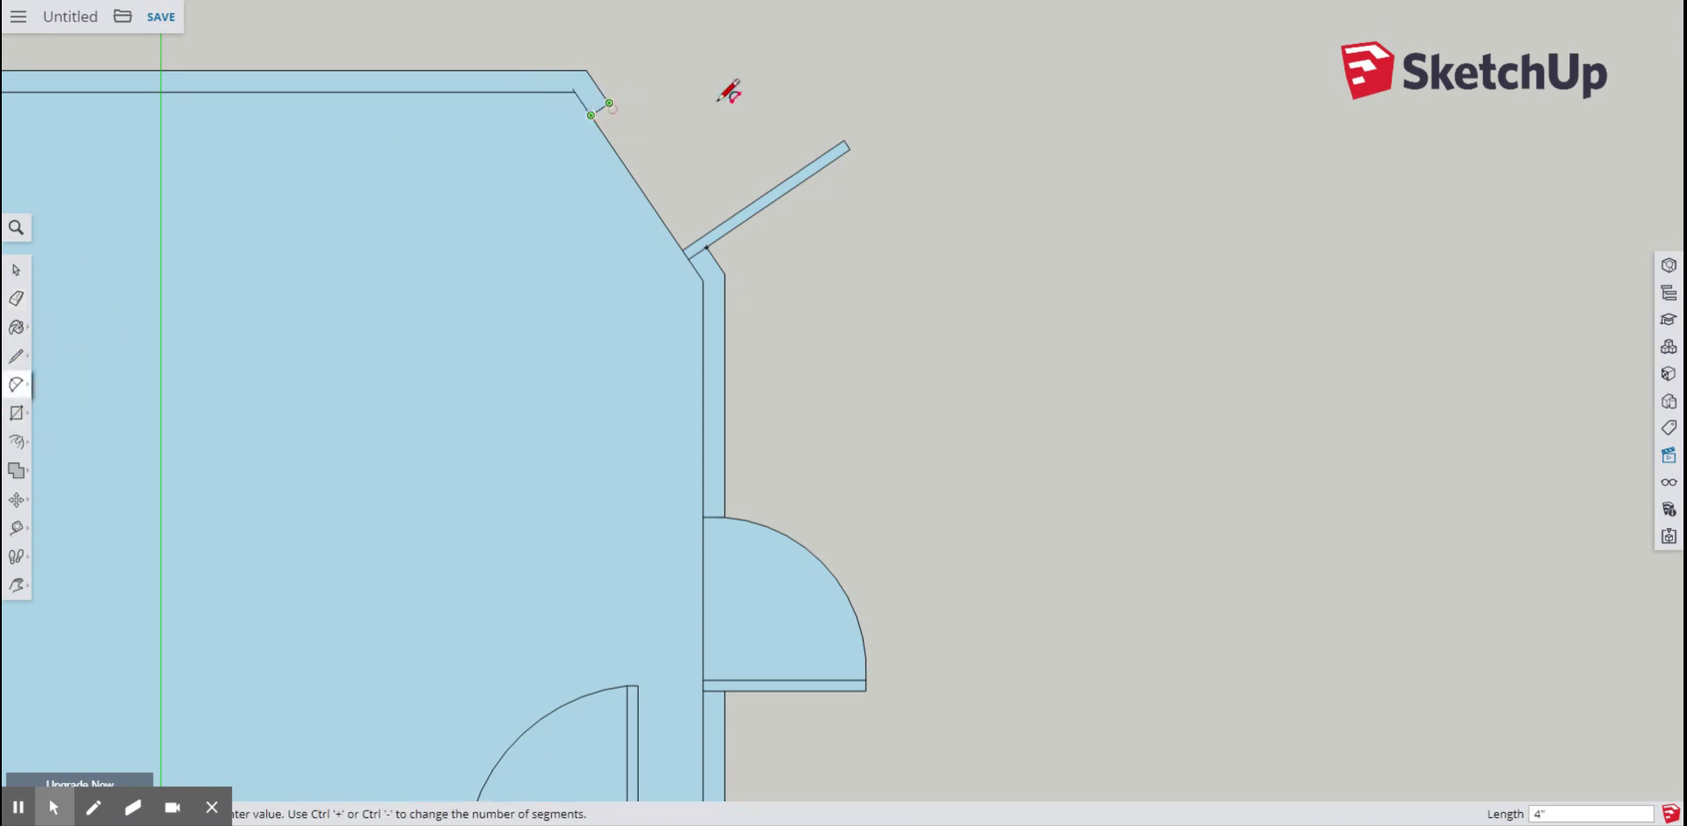
pyautogui.click(844, 139)
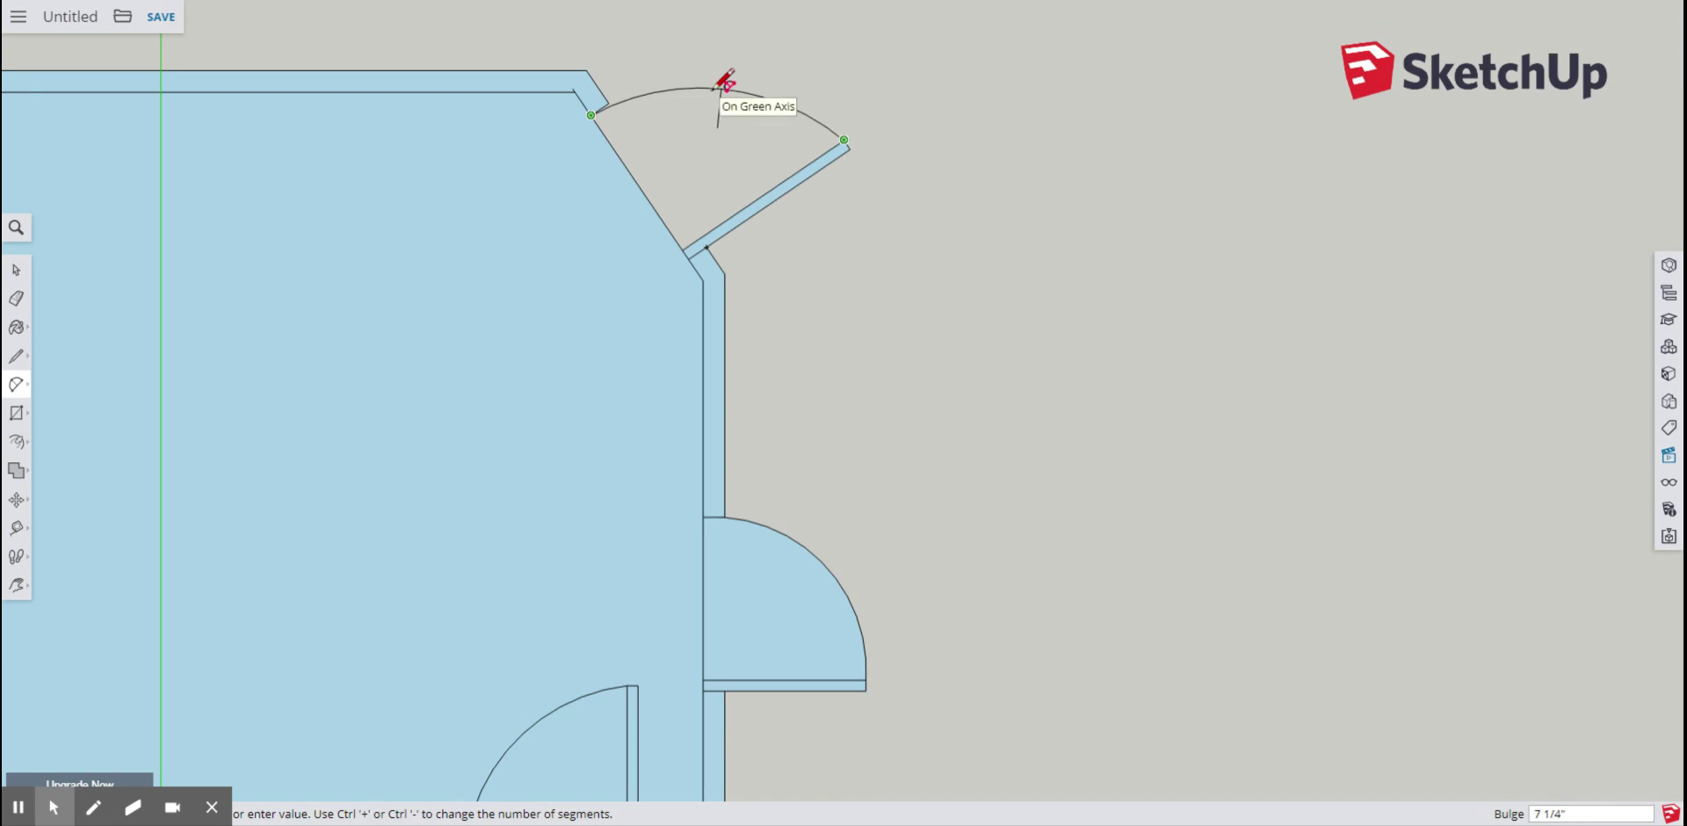
pyautogui.click(714, 83)
pyautogui.scroll(-3, 497, 317)
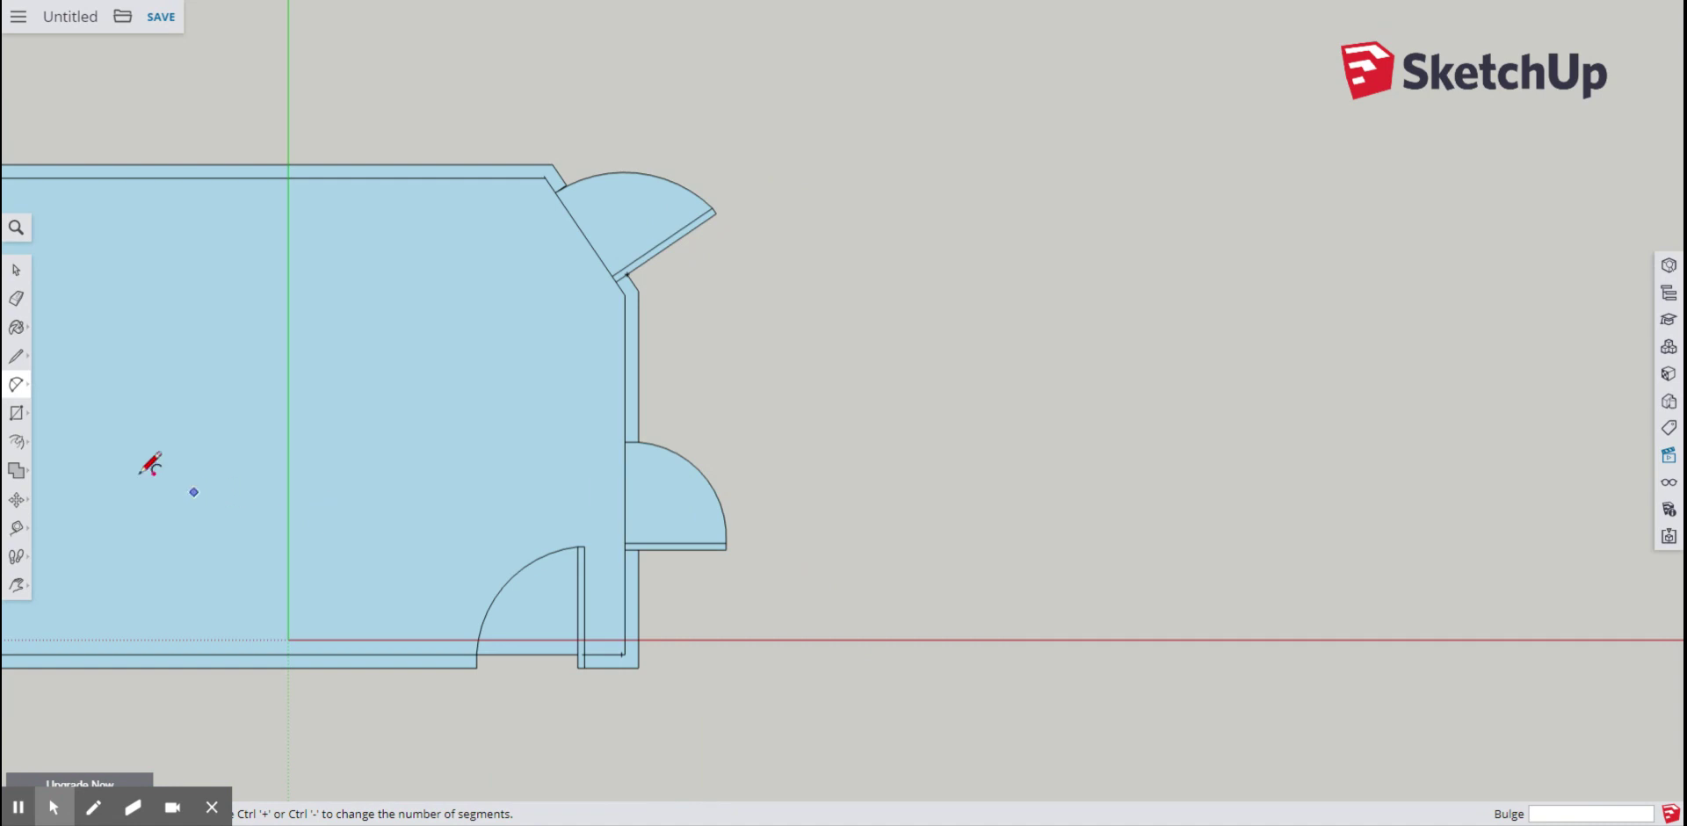
# - Place a guide point on the top wall's inner line, measured along it from the room's upper-left inner corner
pyautogui.click(16, 585)
pyautogui.moveTo(141, 440); pyautogui.dragTo(558, 428)
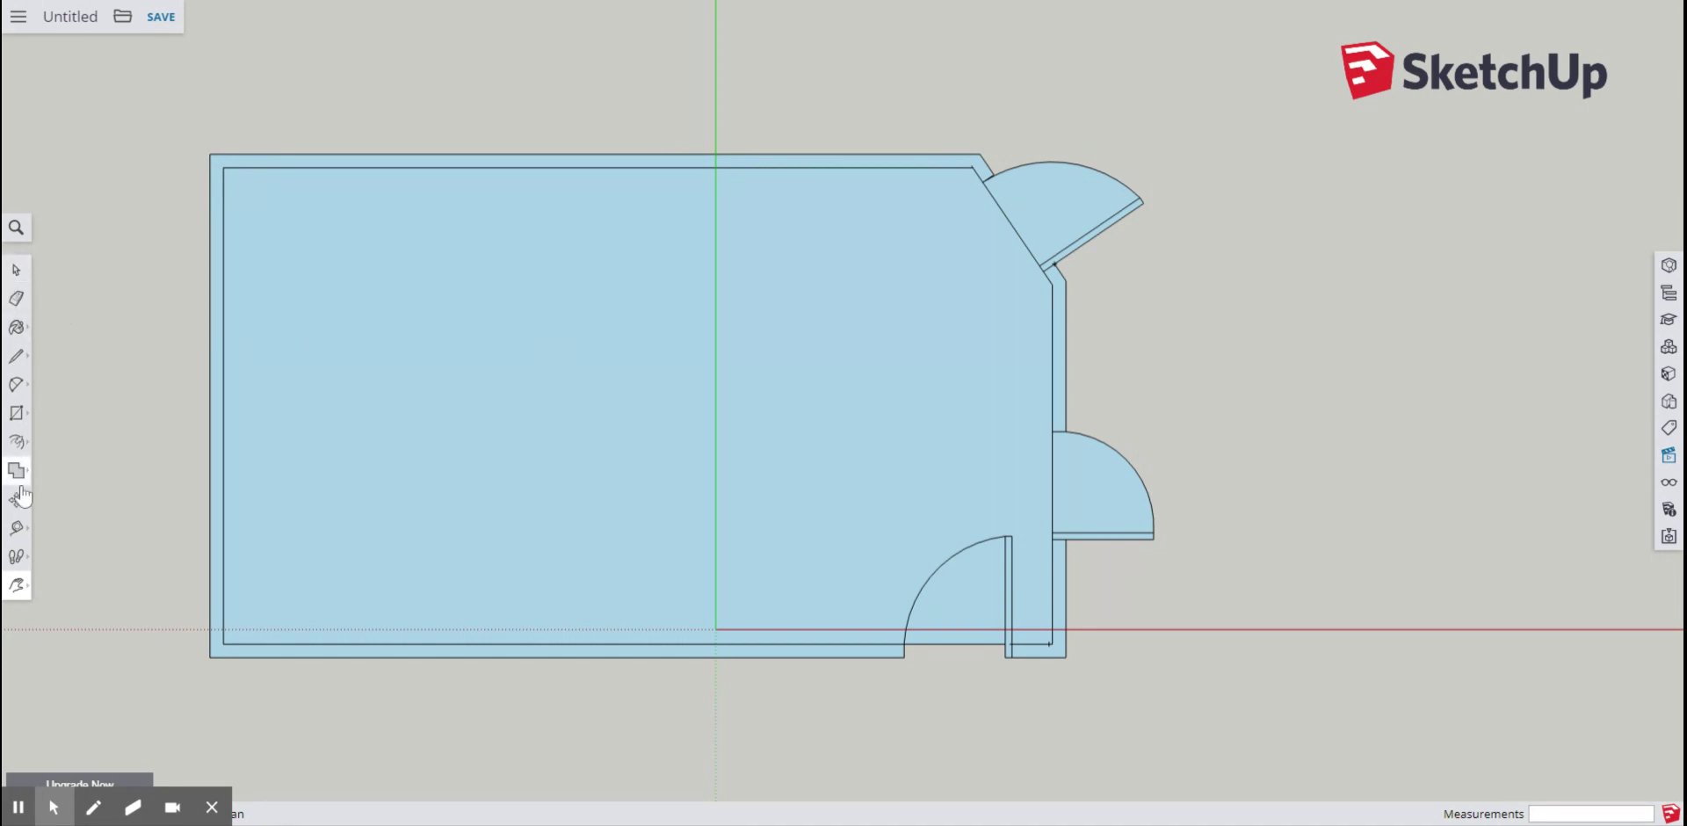
pyautogui.click(20, 533)
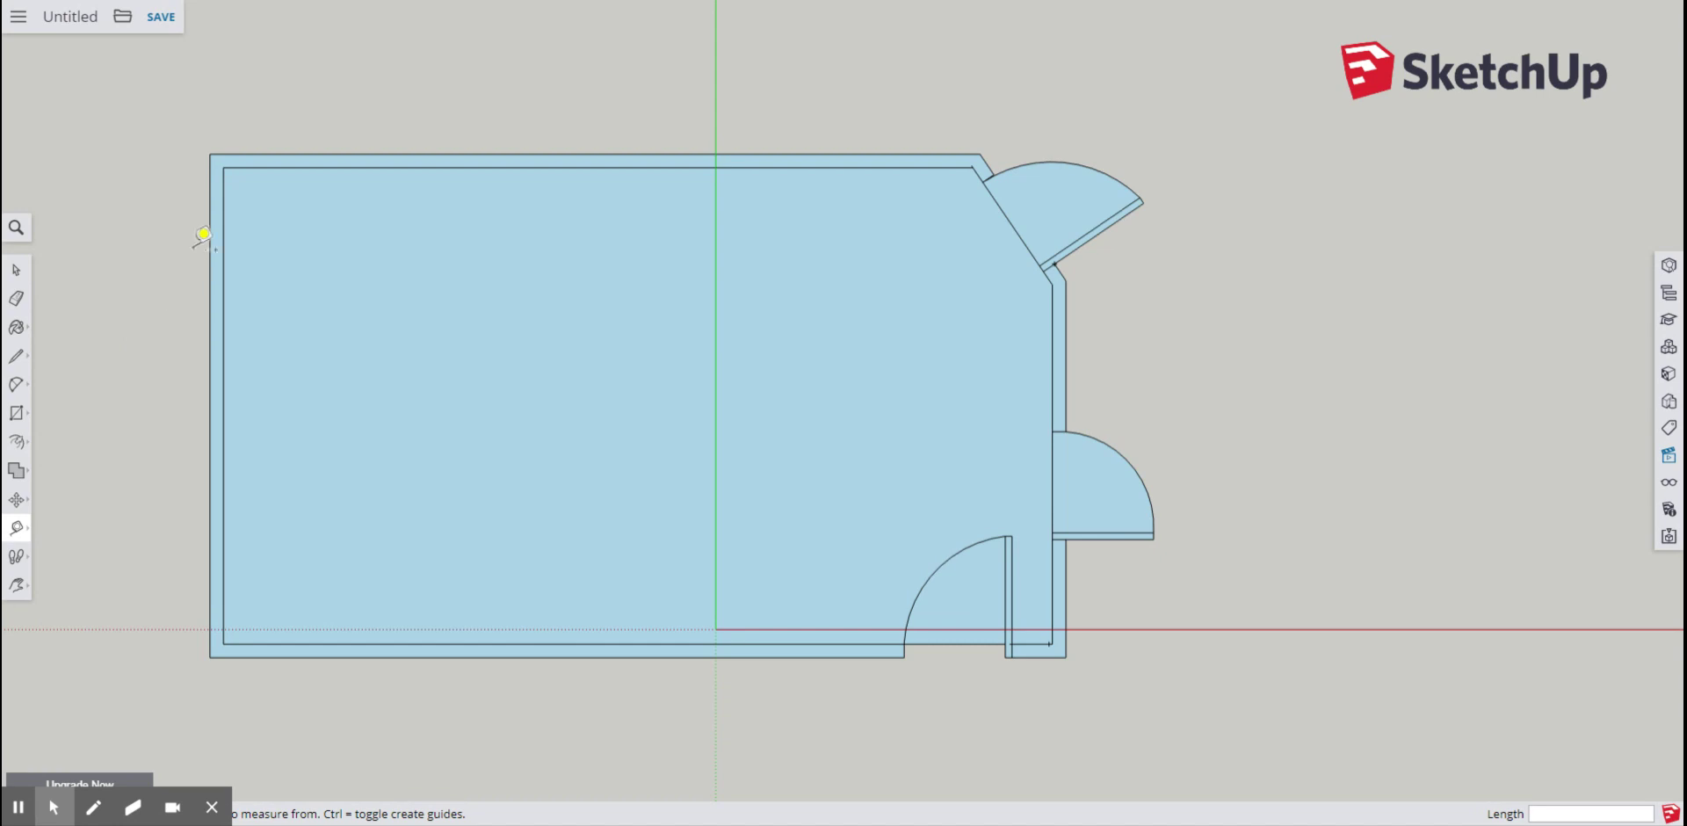
pyautogui.click(261, 167)
pyautogui.click(241, 157)
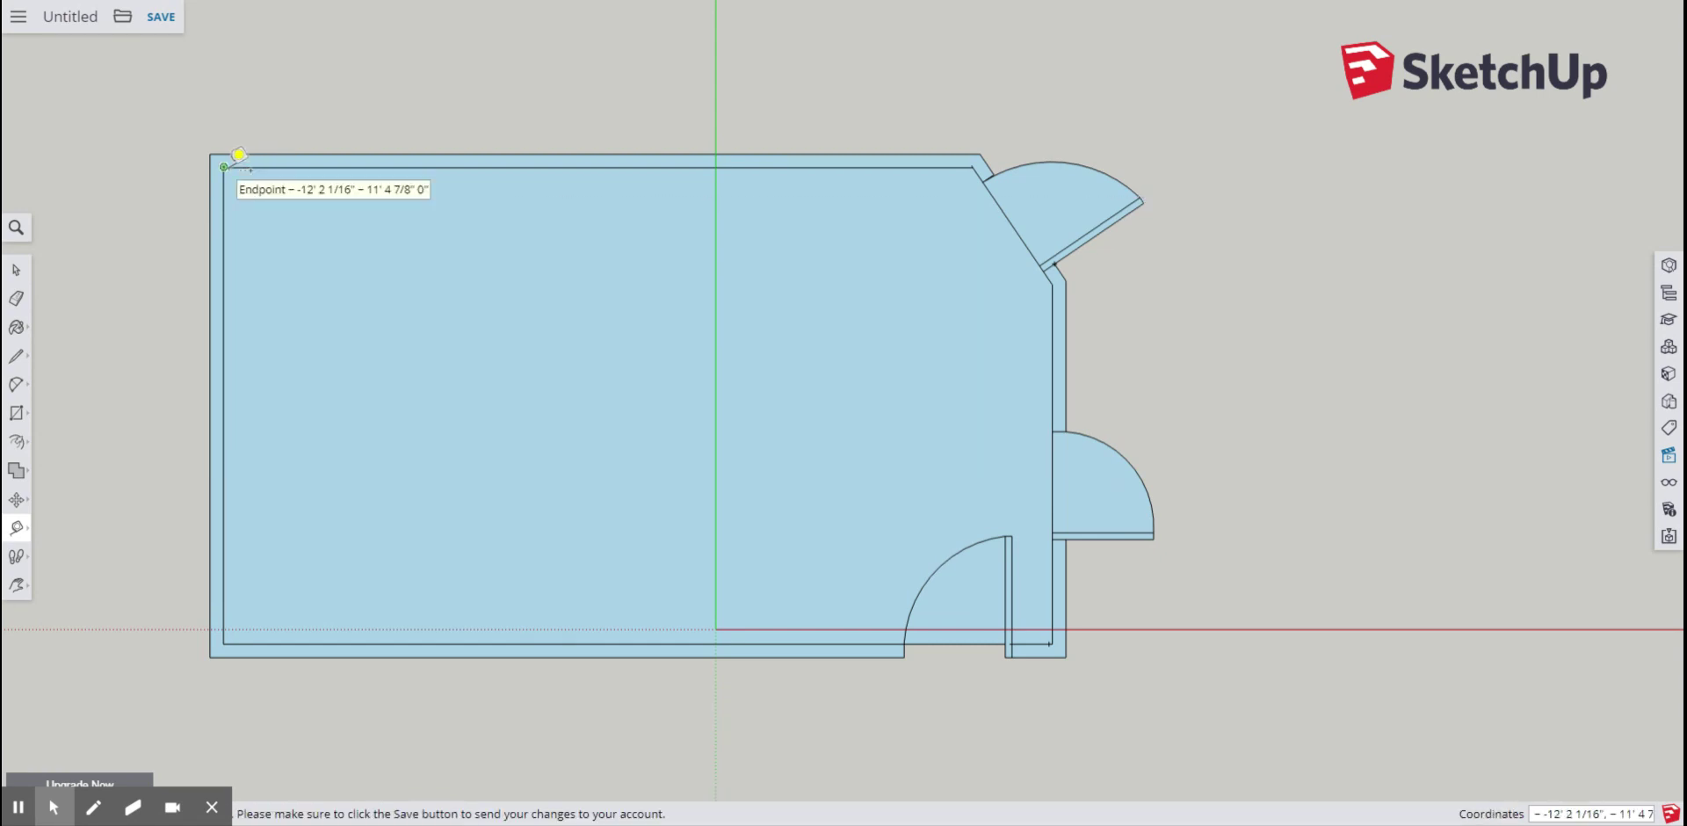
pyautogui.click(226, 172)
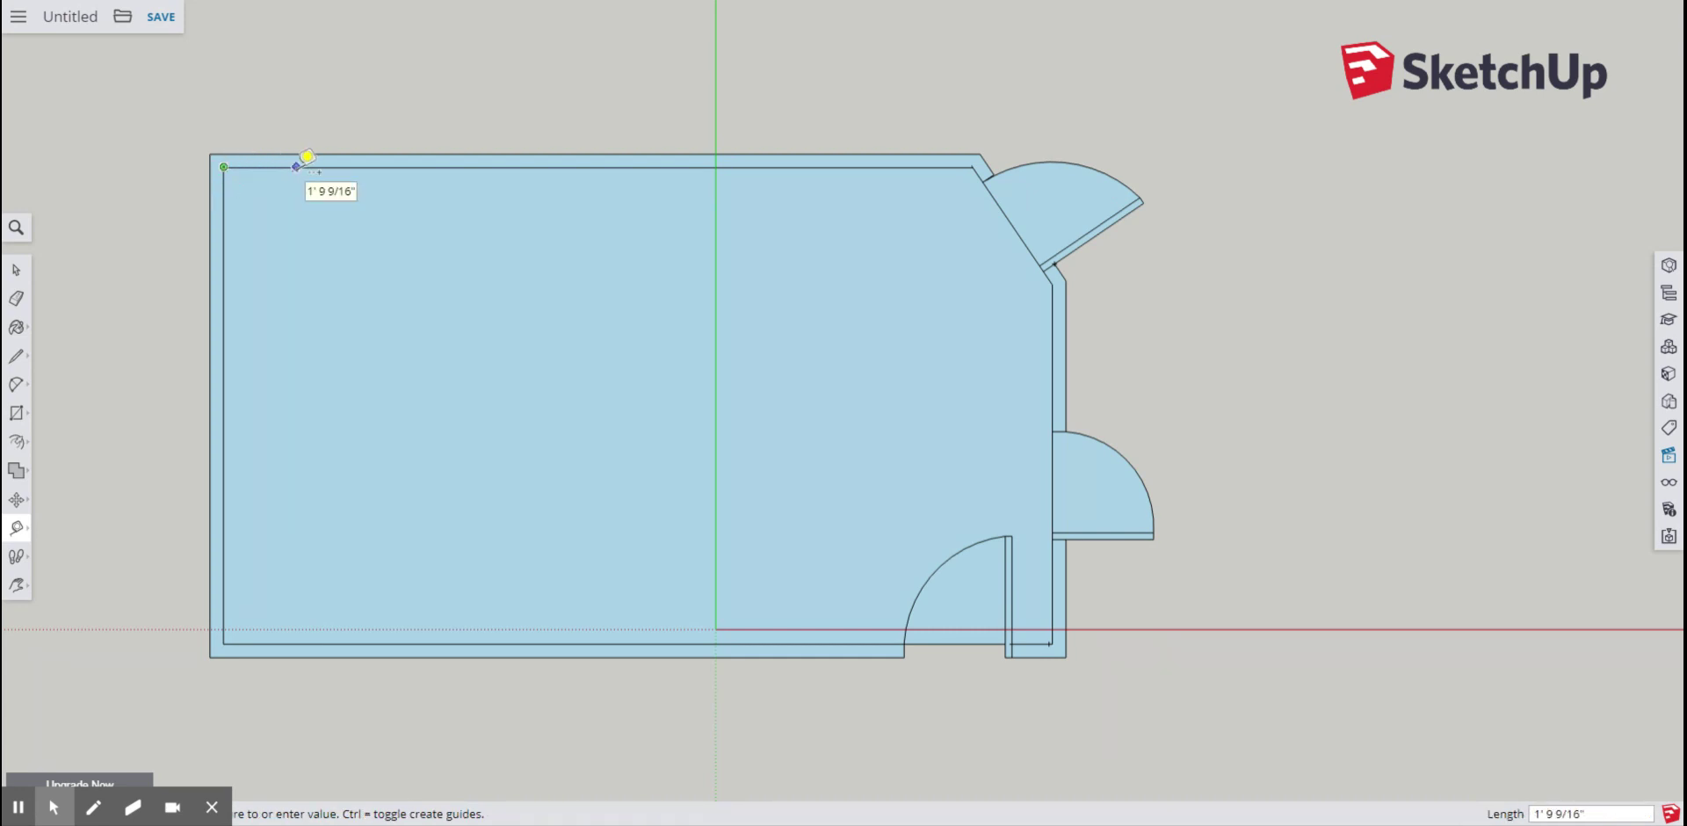
pyautogui.click(297, 179)
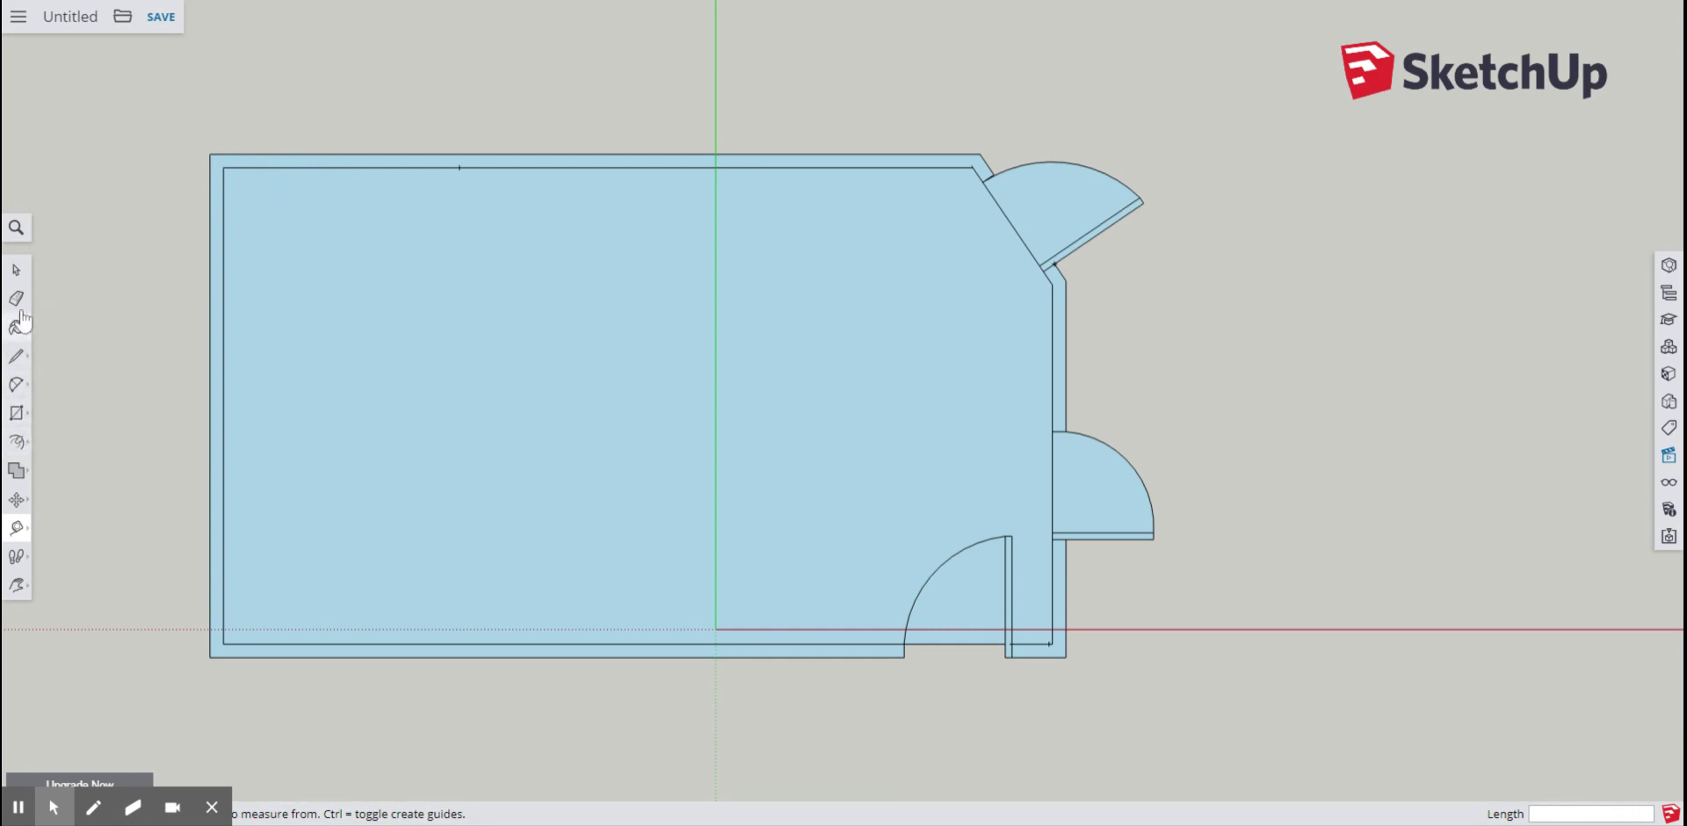
# - Draw a 4" line across the top wall's thickness from the guide point to the outer line
pyautogui.click(19, 360)
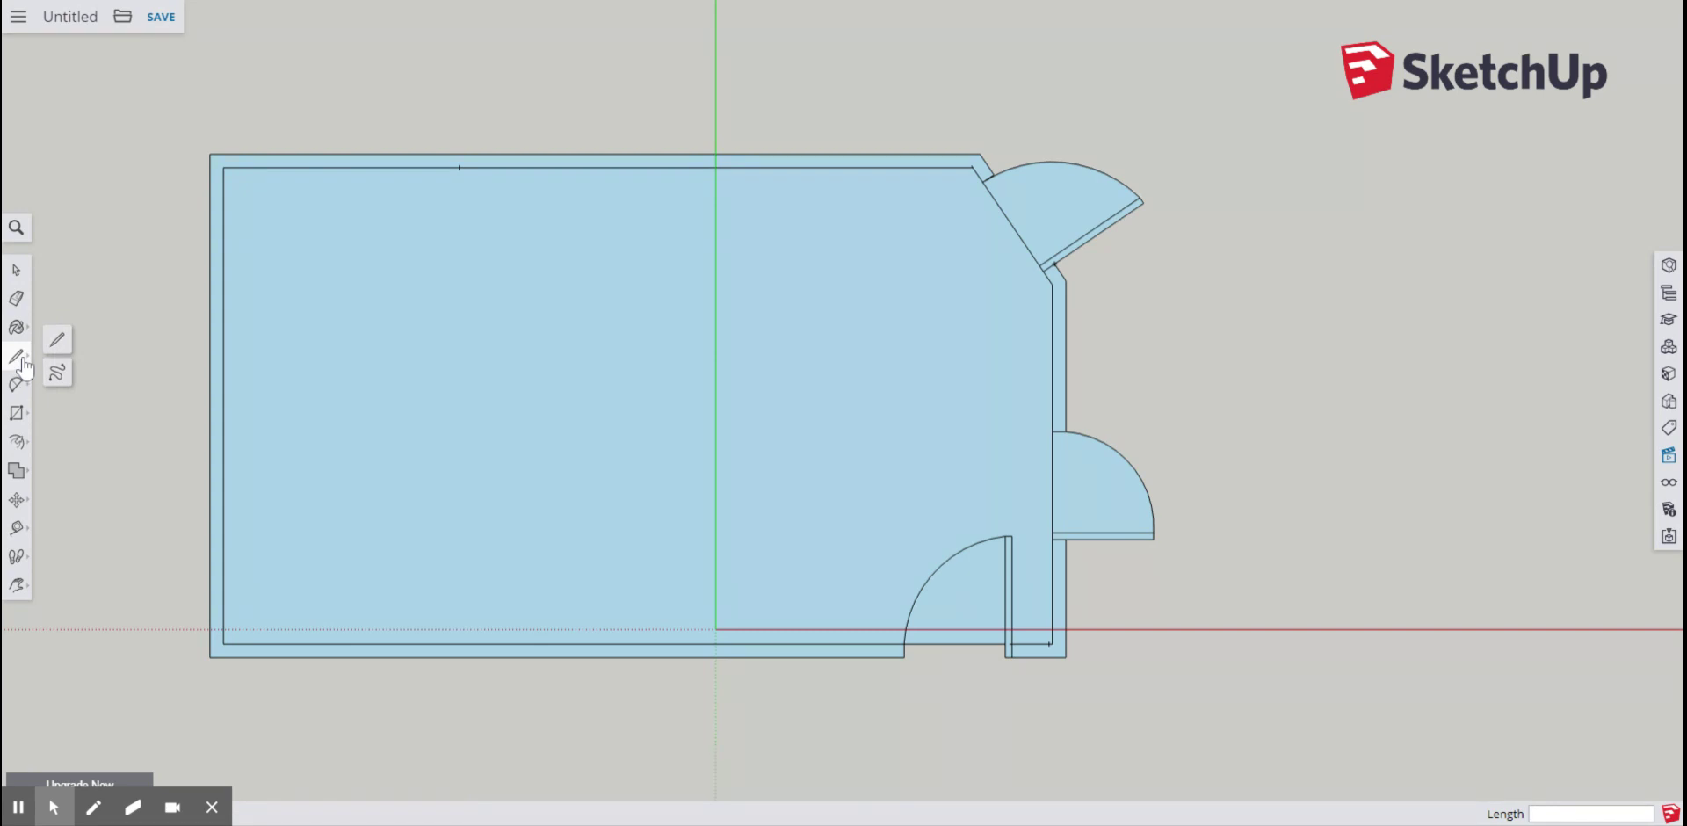
pyautogui.click(57, 342)
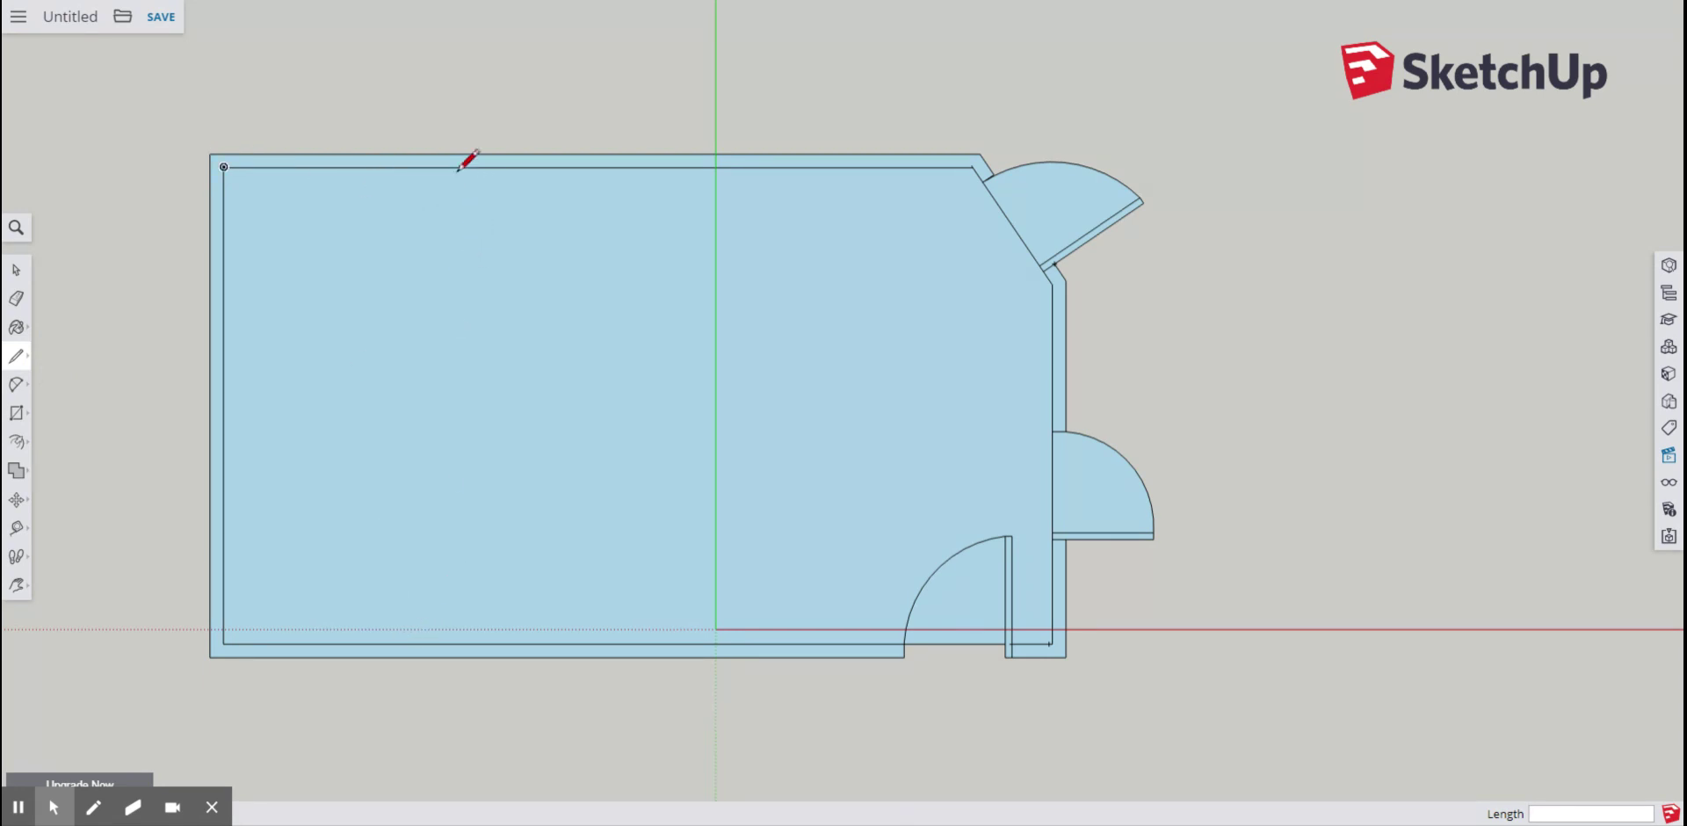
pyautogui.scroll(3, 458, 167)
pyautogui.scroll(4, 458, 167)
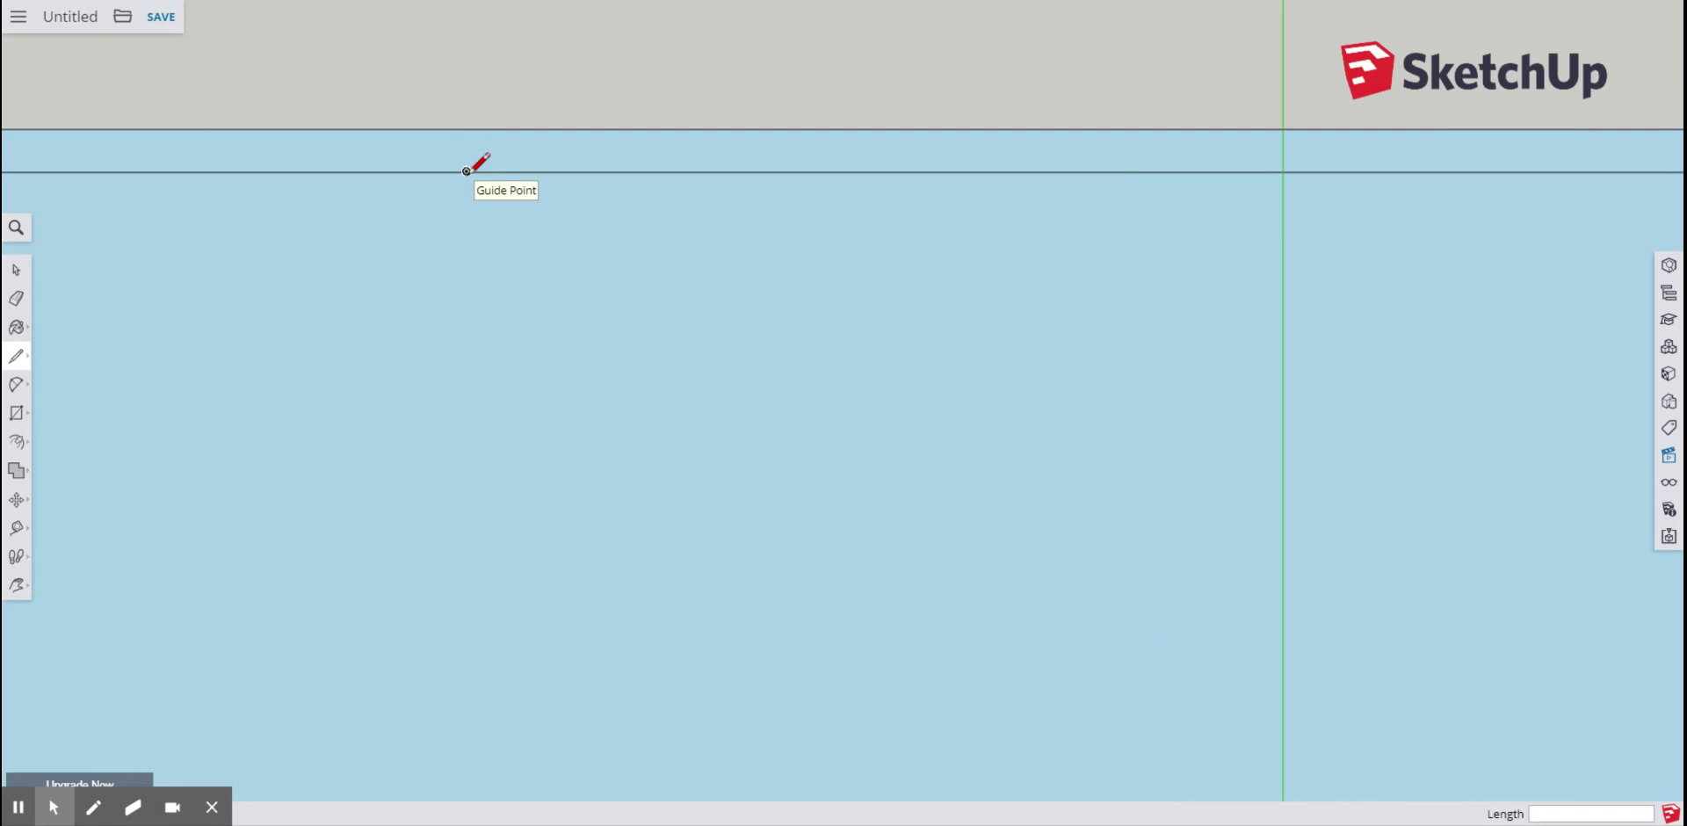
pyautogui.click(465, 172)
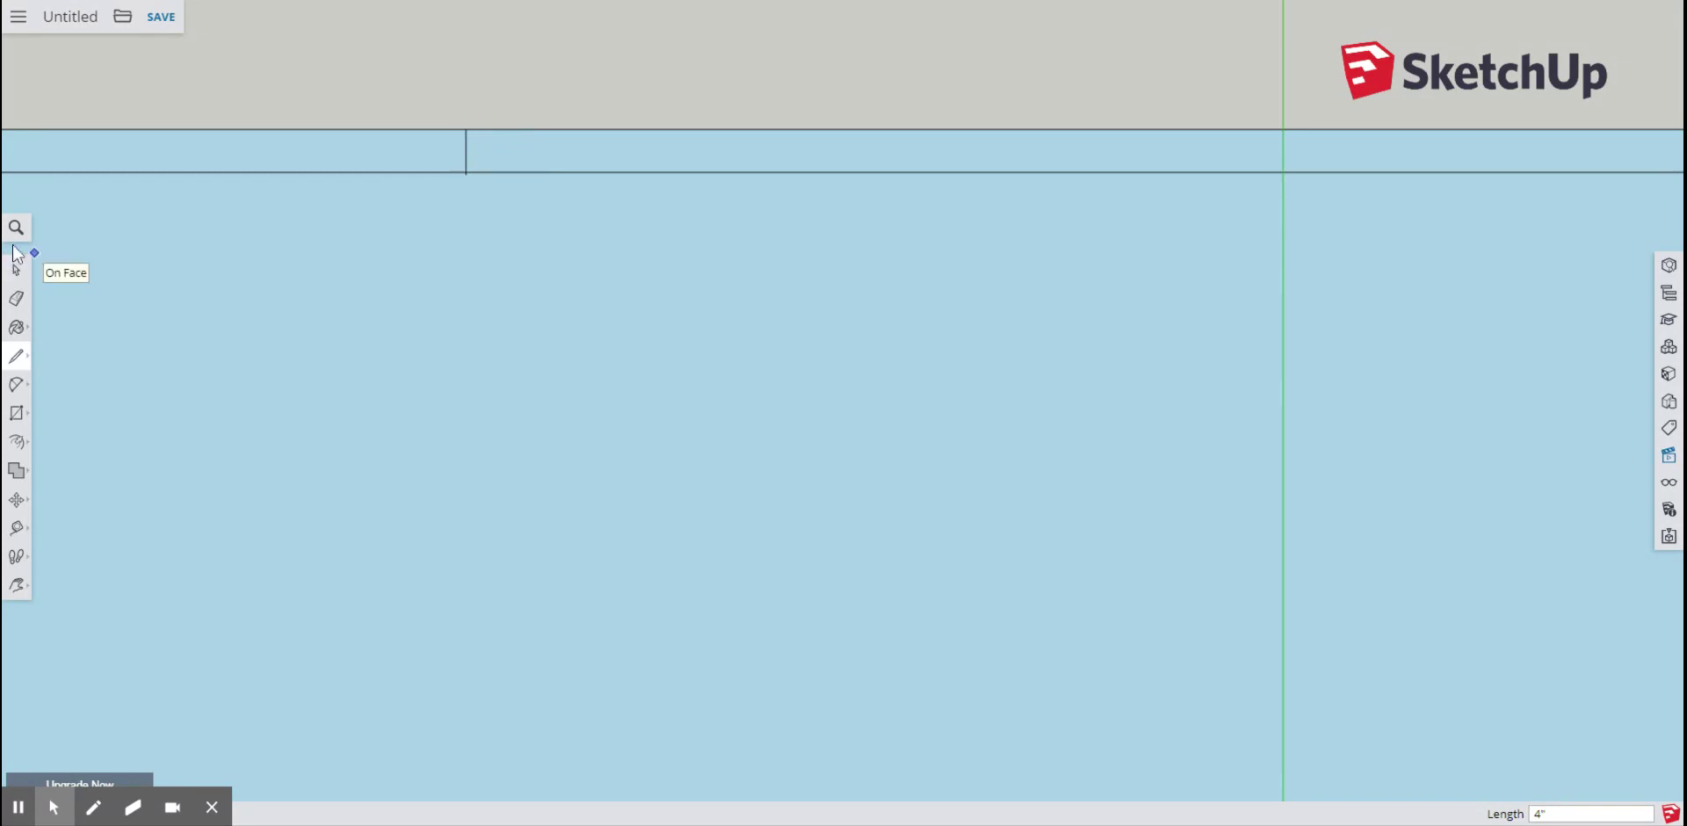
# - Mark an 86" wide window opening along the top wall's outer line and draw a line across the wall at its right end
pyautogui.click(18, 357)
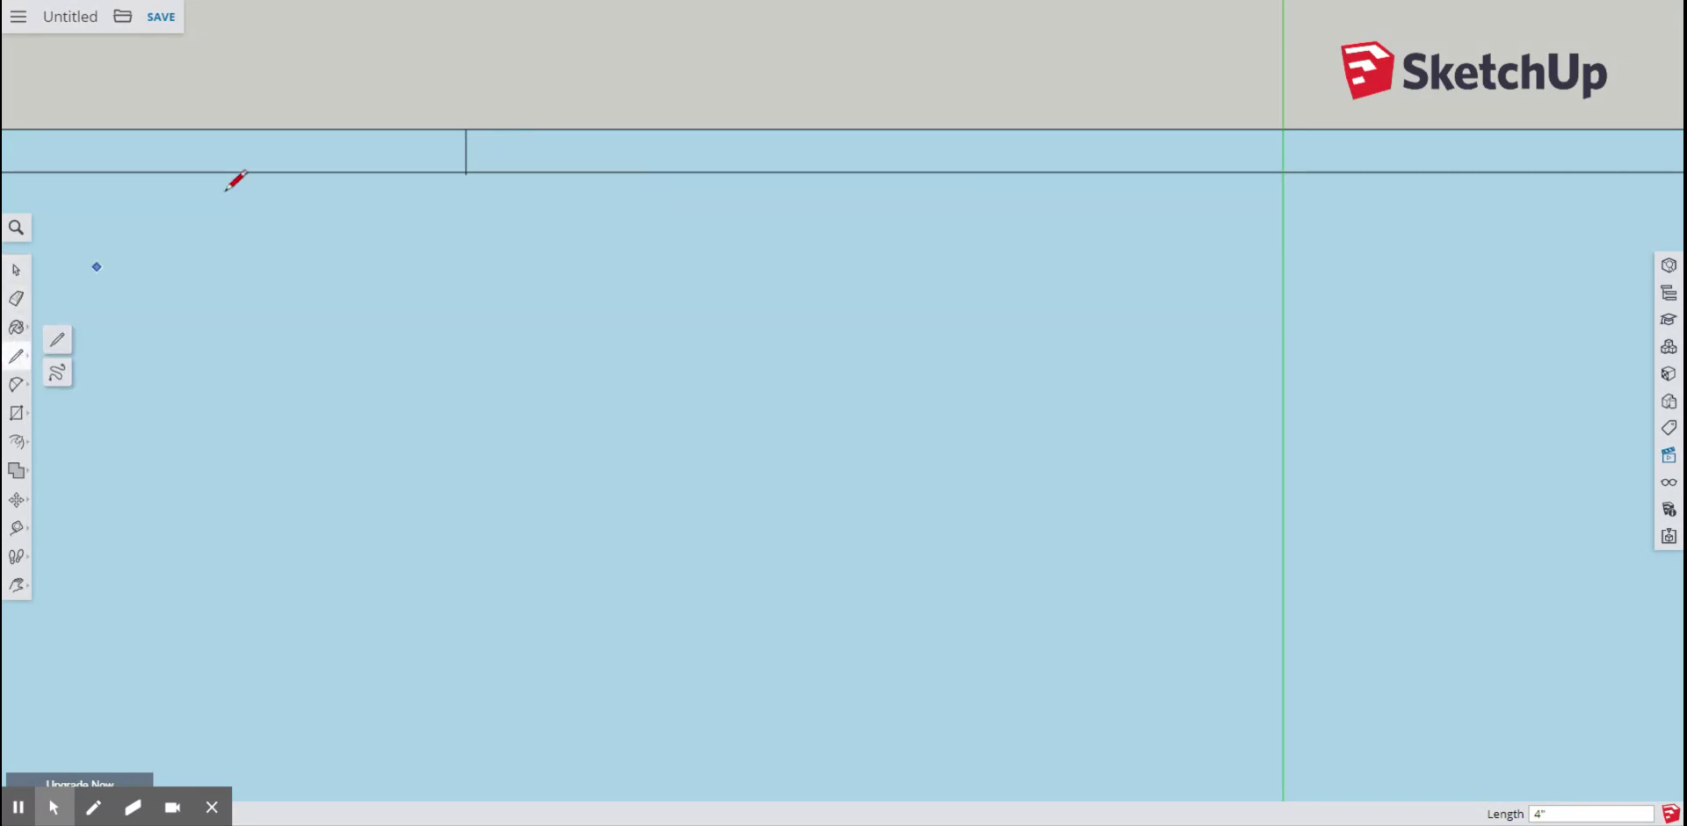
pyautogui.click(467, 128)
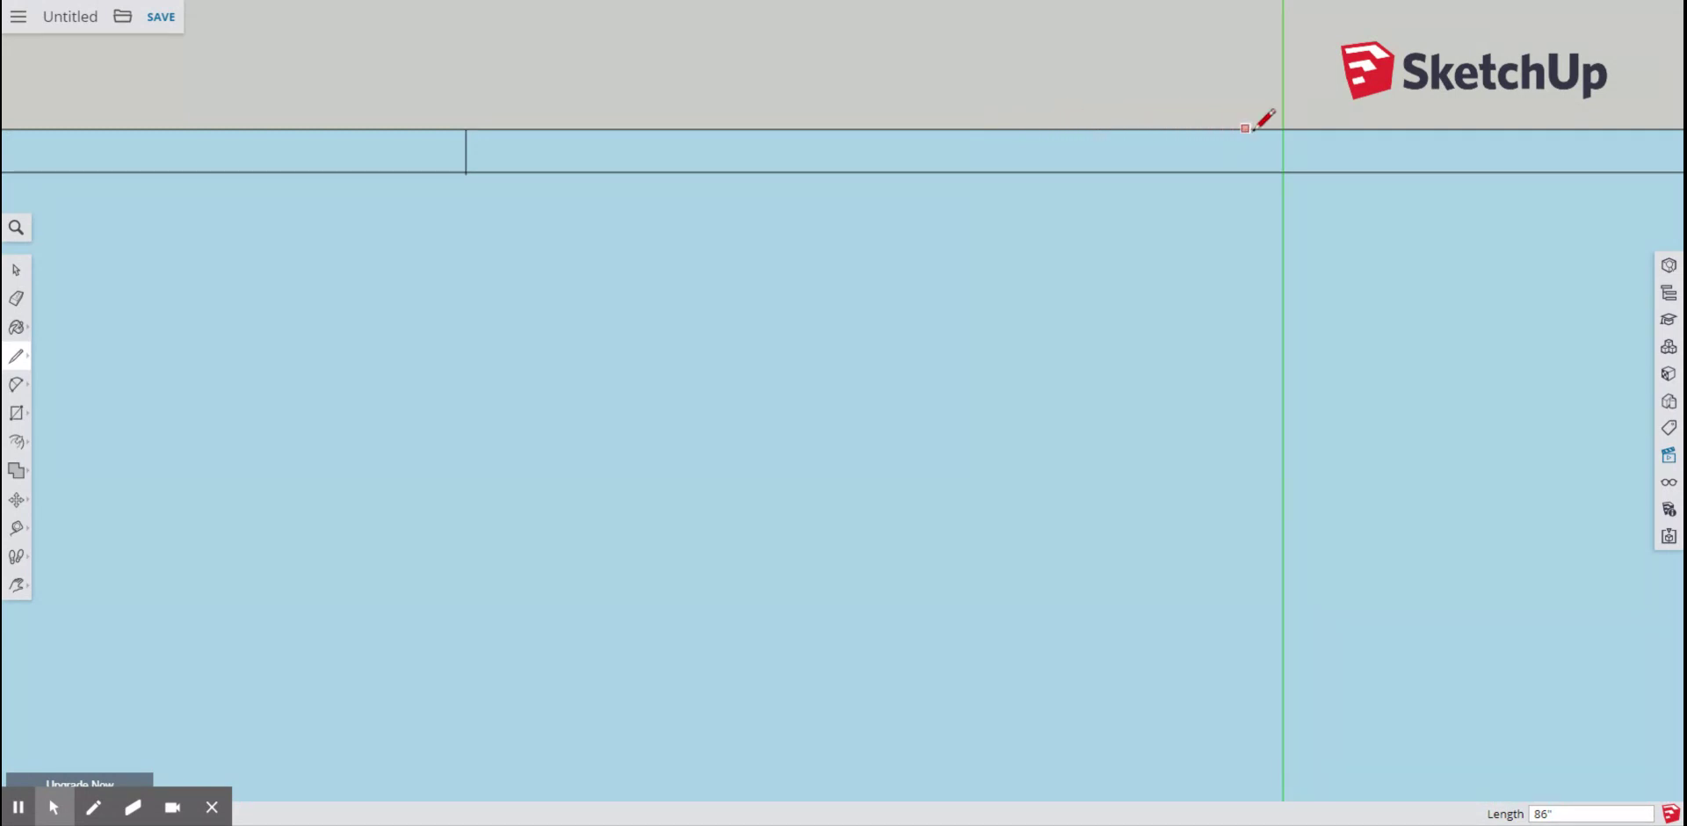
pyautogui.click(1389, 128)
pyautogui.click(1389, 172)
# - Draw a centreline along the window between its end lines and a dividing line across the wall at its midpoint
pyautogui.click(1390, 150)
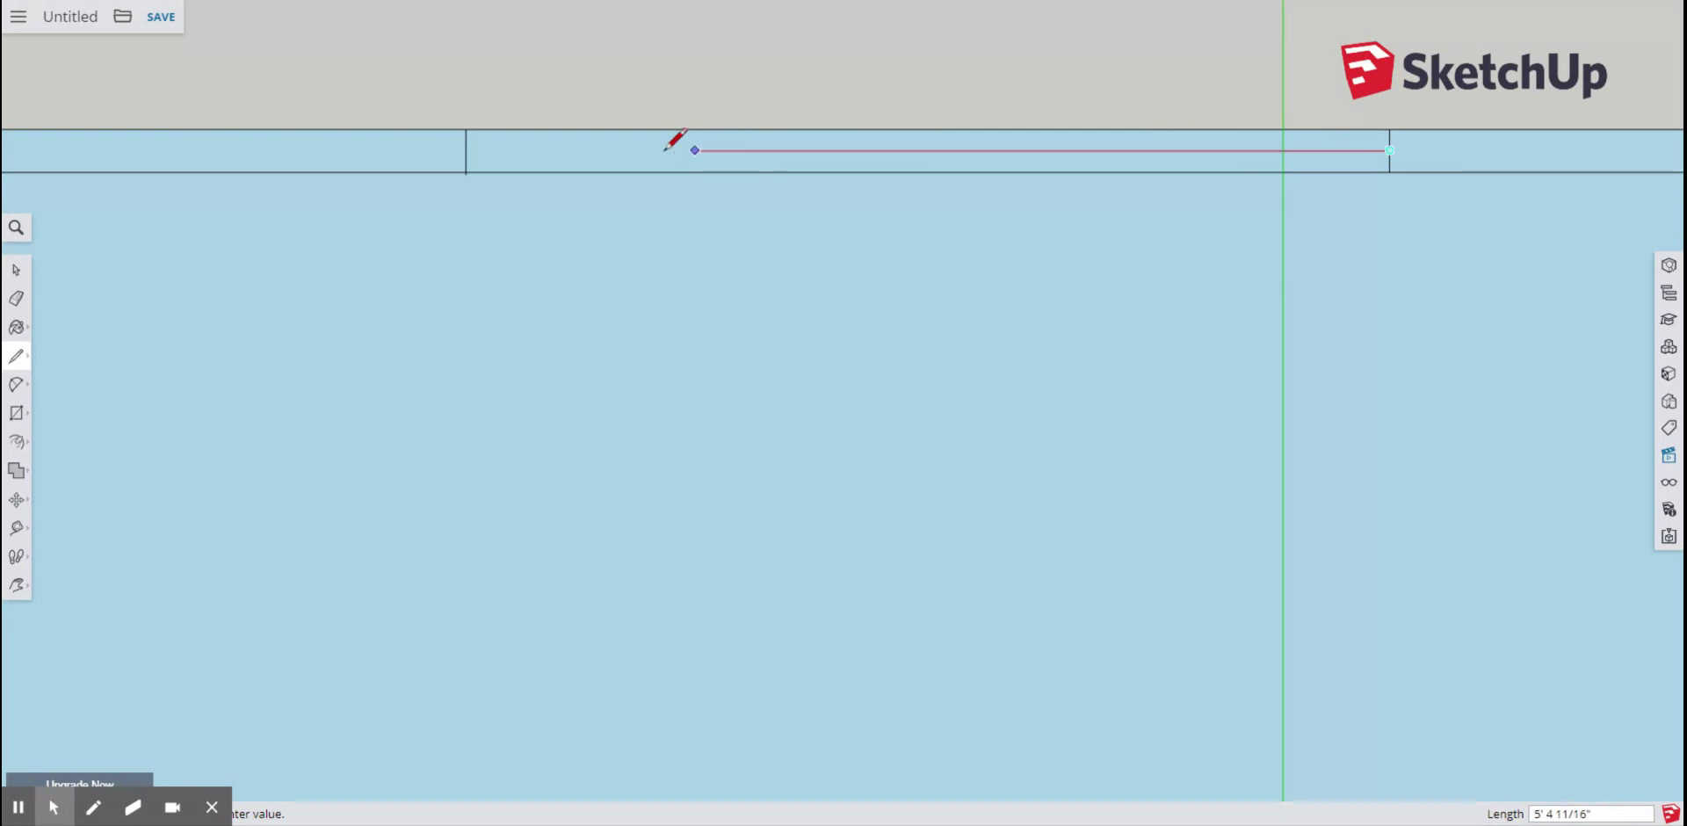
pyautogui.click(467, 151)
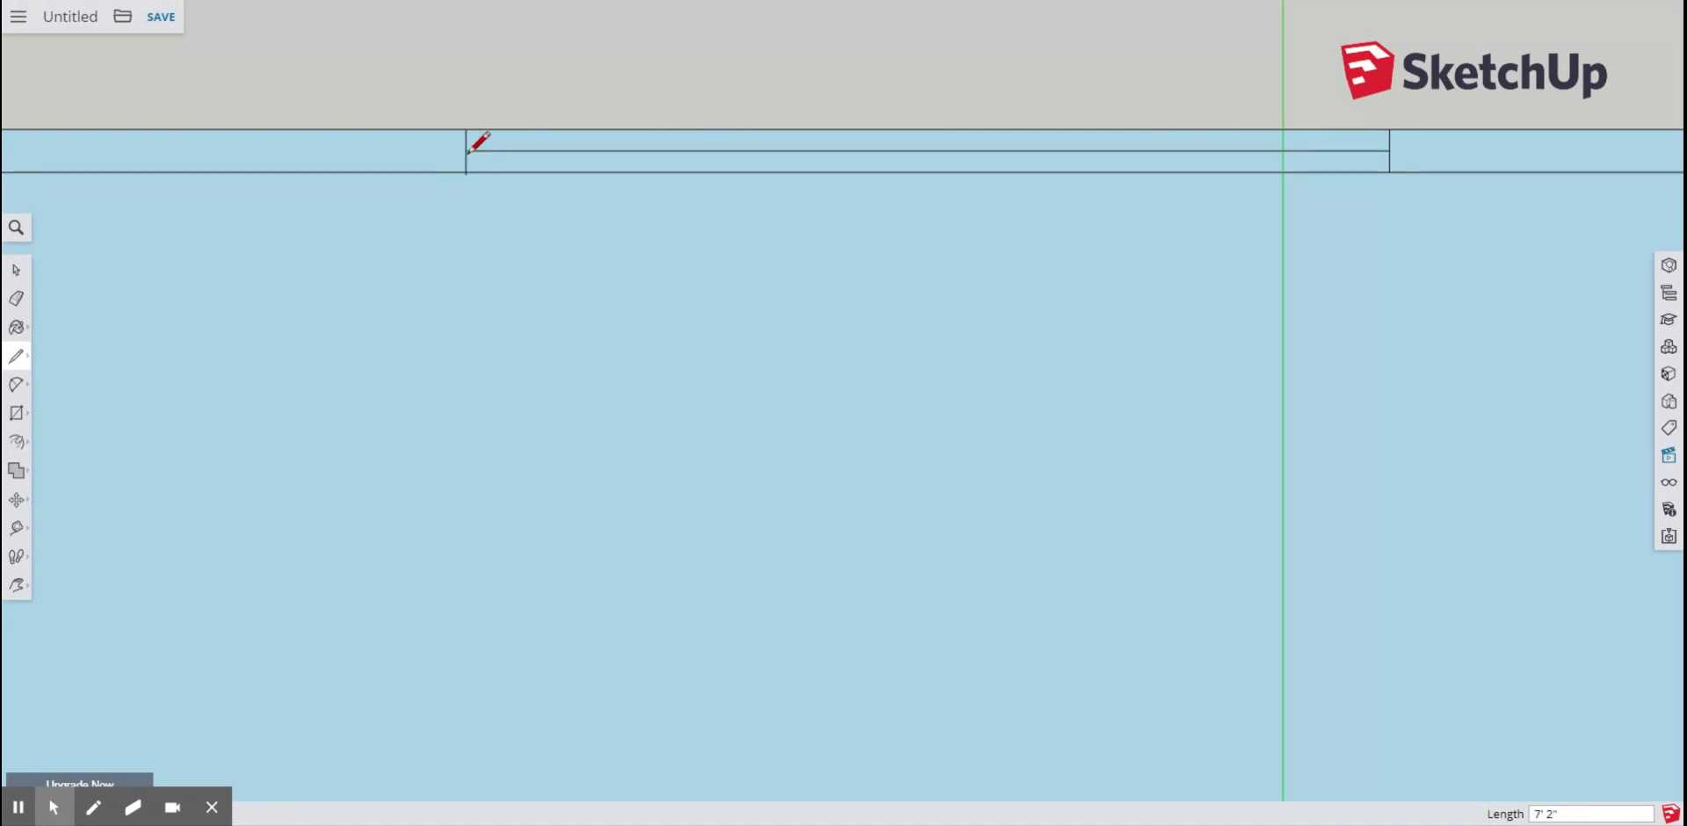
pyautogui.click(928, 128)
pyautogui.click(928, 172)
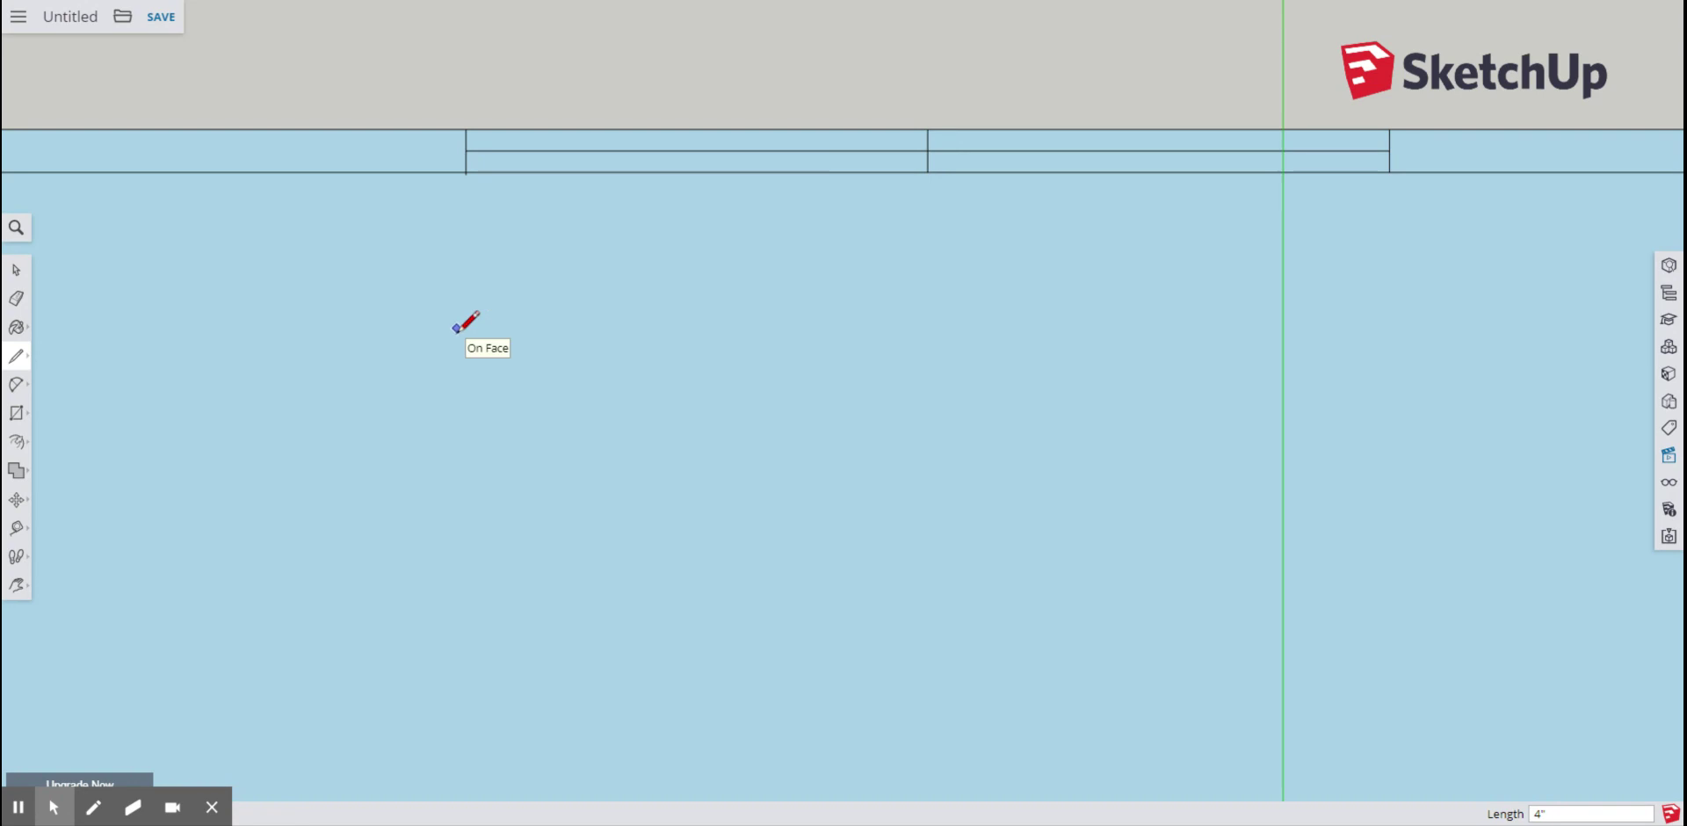
pyautogui.scroll(-5, 462, 324)
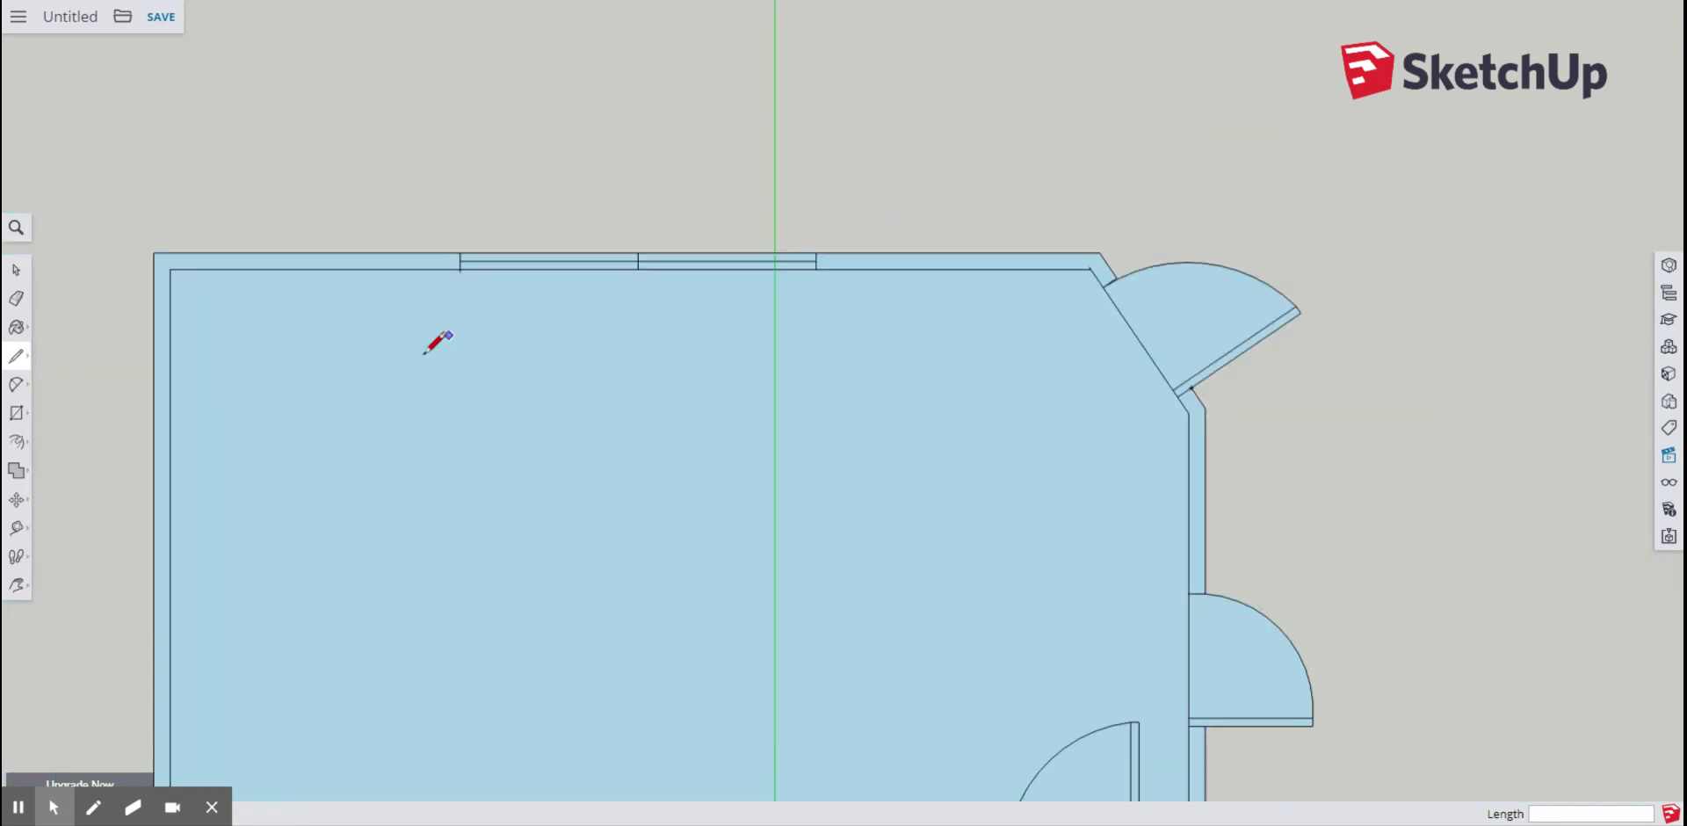
# - Paint the room's floor face with Carpet Berber Pattern Gray from the Carpet, Fabrics, Leathers, Textiles and Wallpaper materials
pyautogui.click(16, 270)
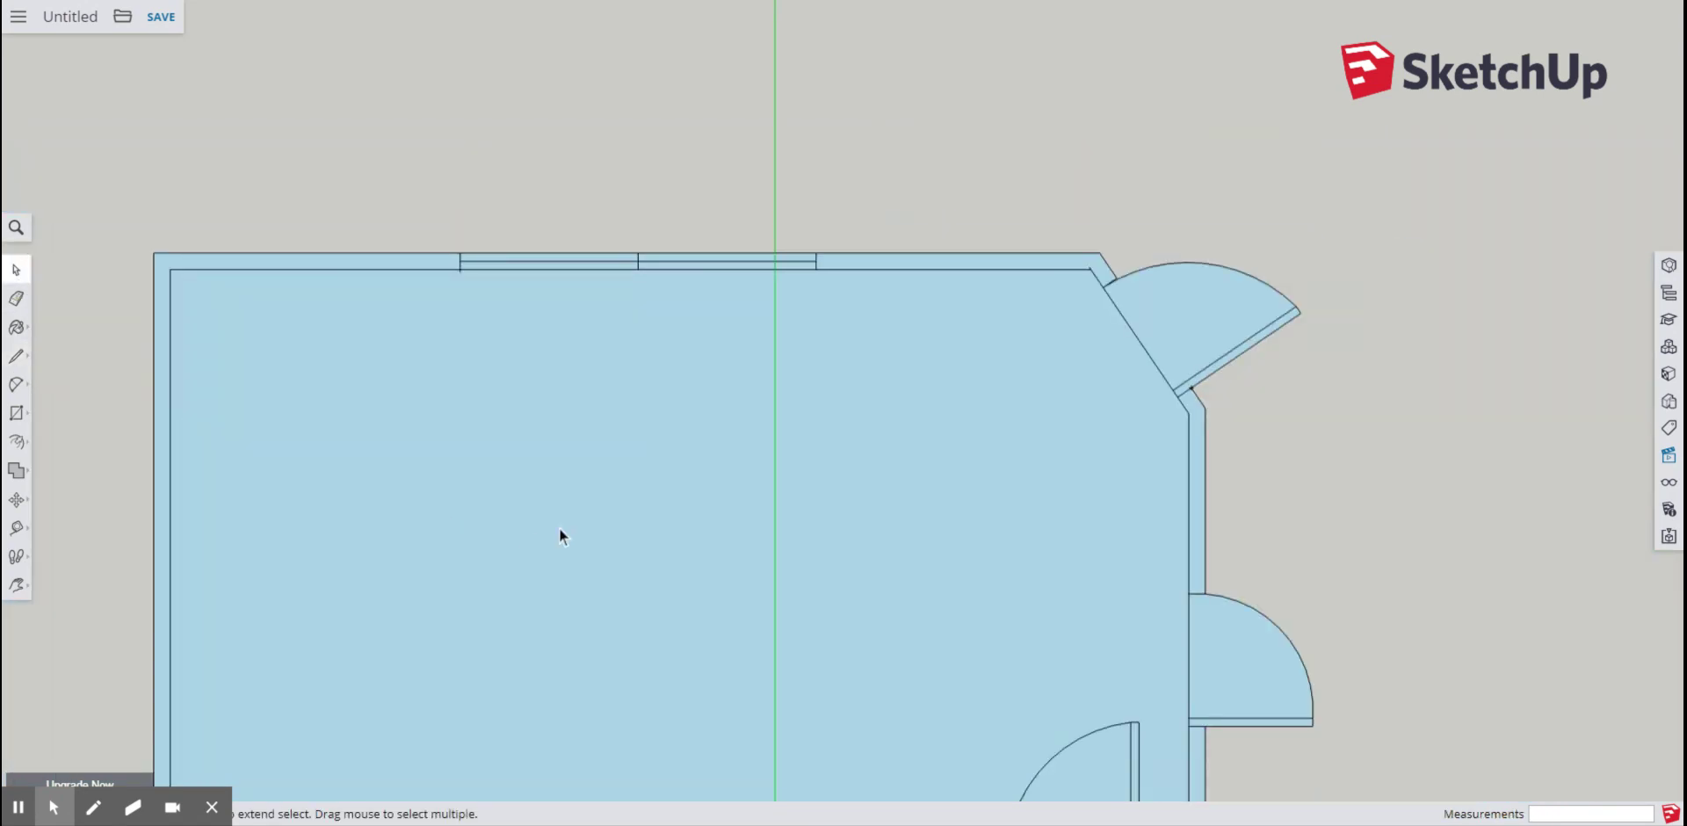
pyautogui.scroll(-1, 560, 530)
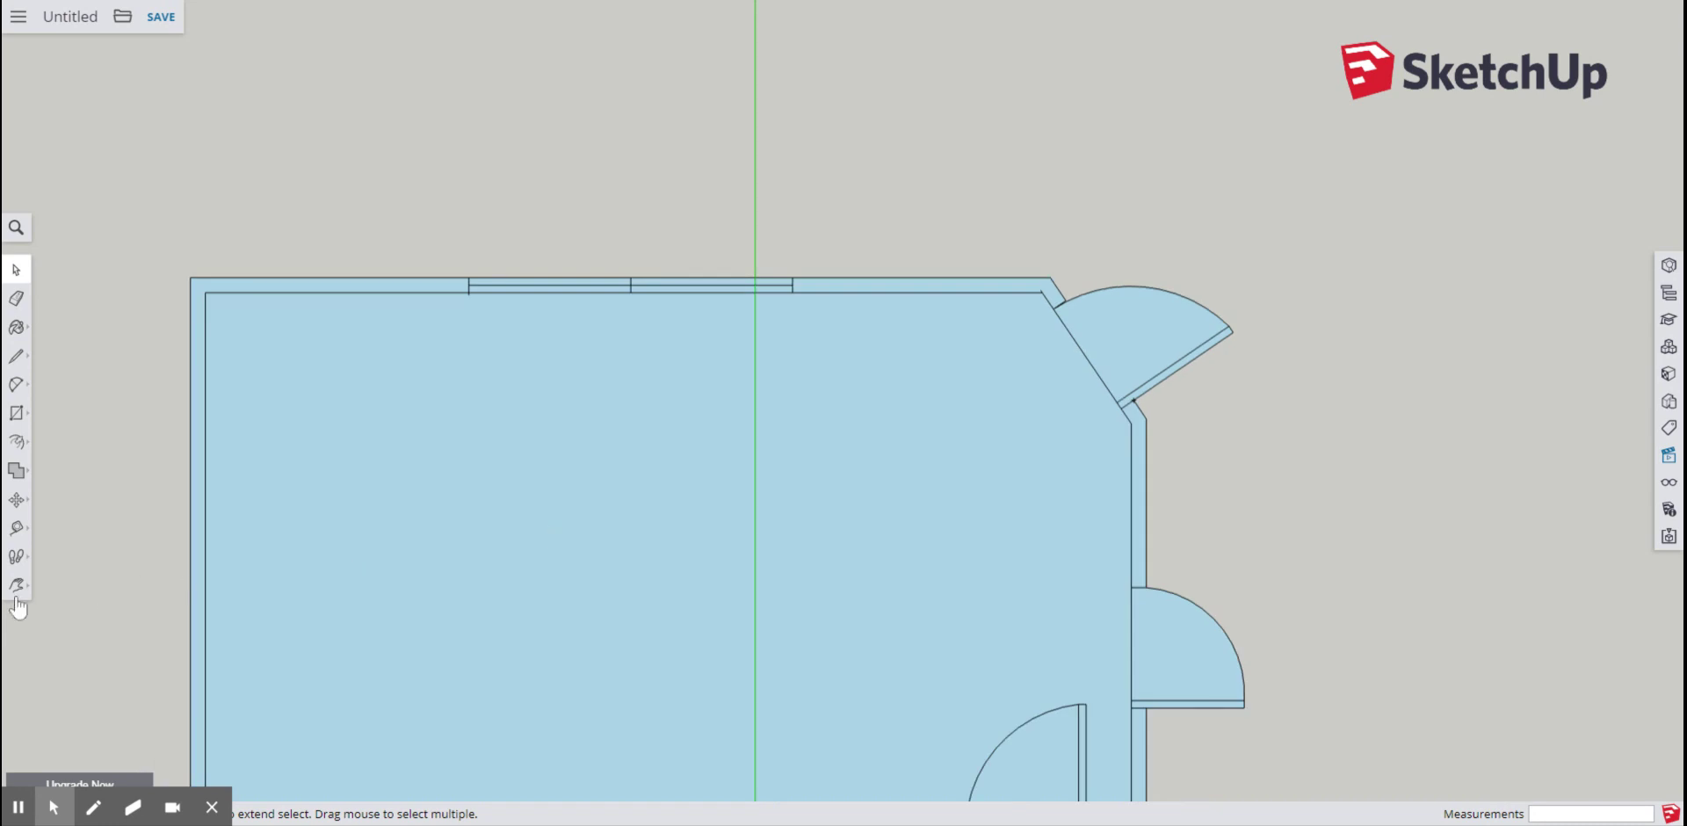
pyautogui.click(16, 588)
pyautogui.moveTo(531, 584); pyautogui.dragTo(615, 424)
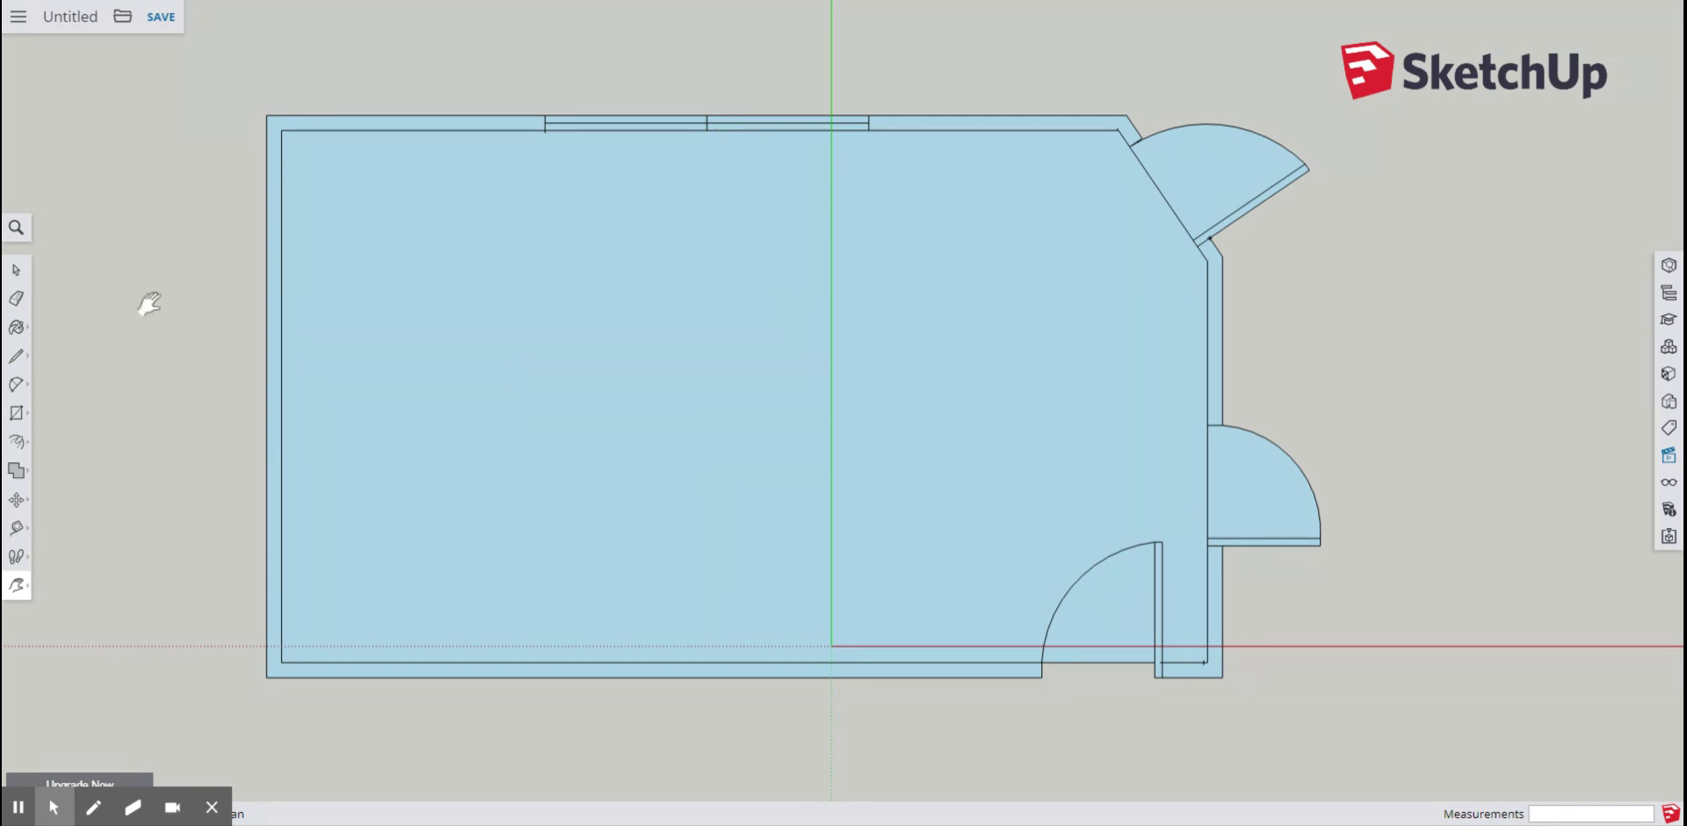
pyautogui.click(16, 274)
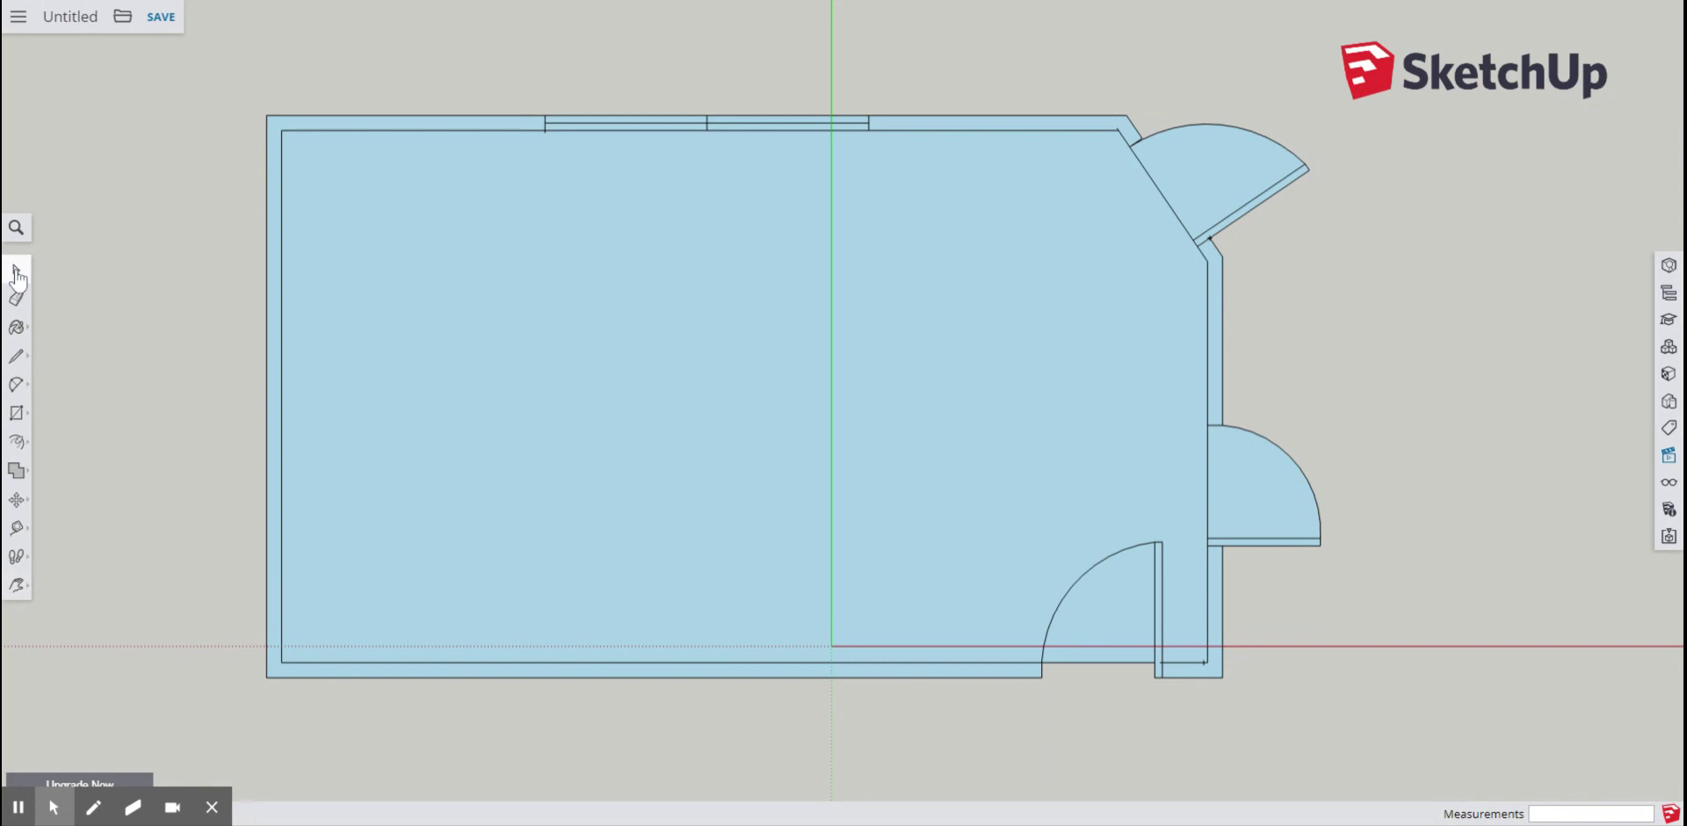
pyautogui.click(1668, 380)
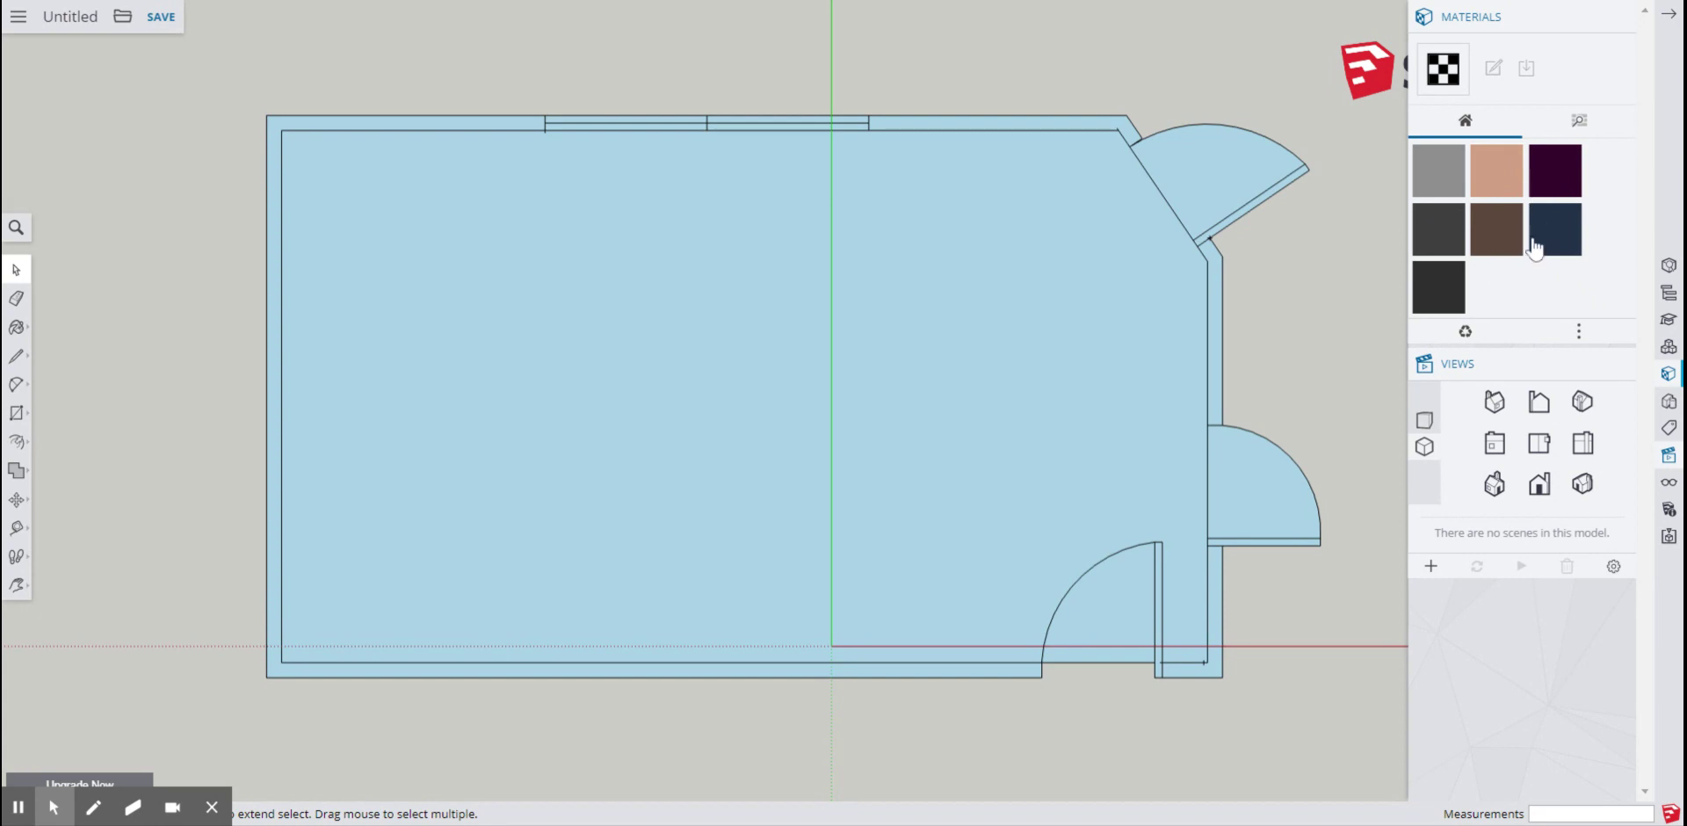
pyautogui.click(1578, 125)
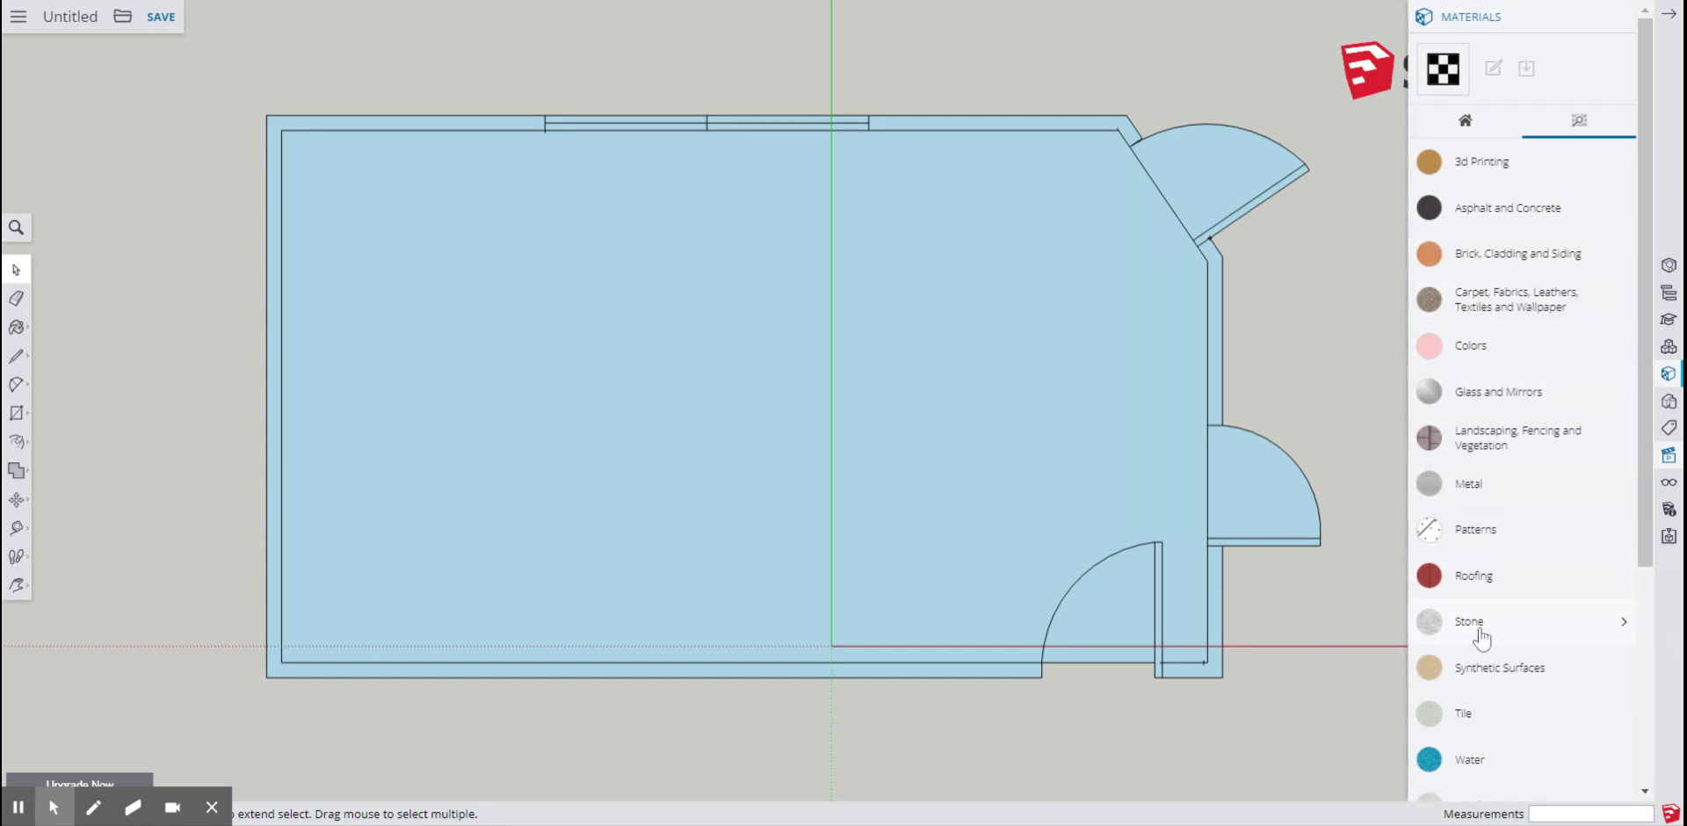
pyautogui.scroll(-3, 1482, 716)
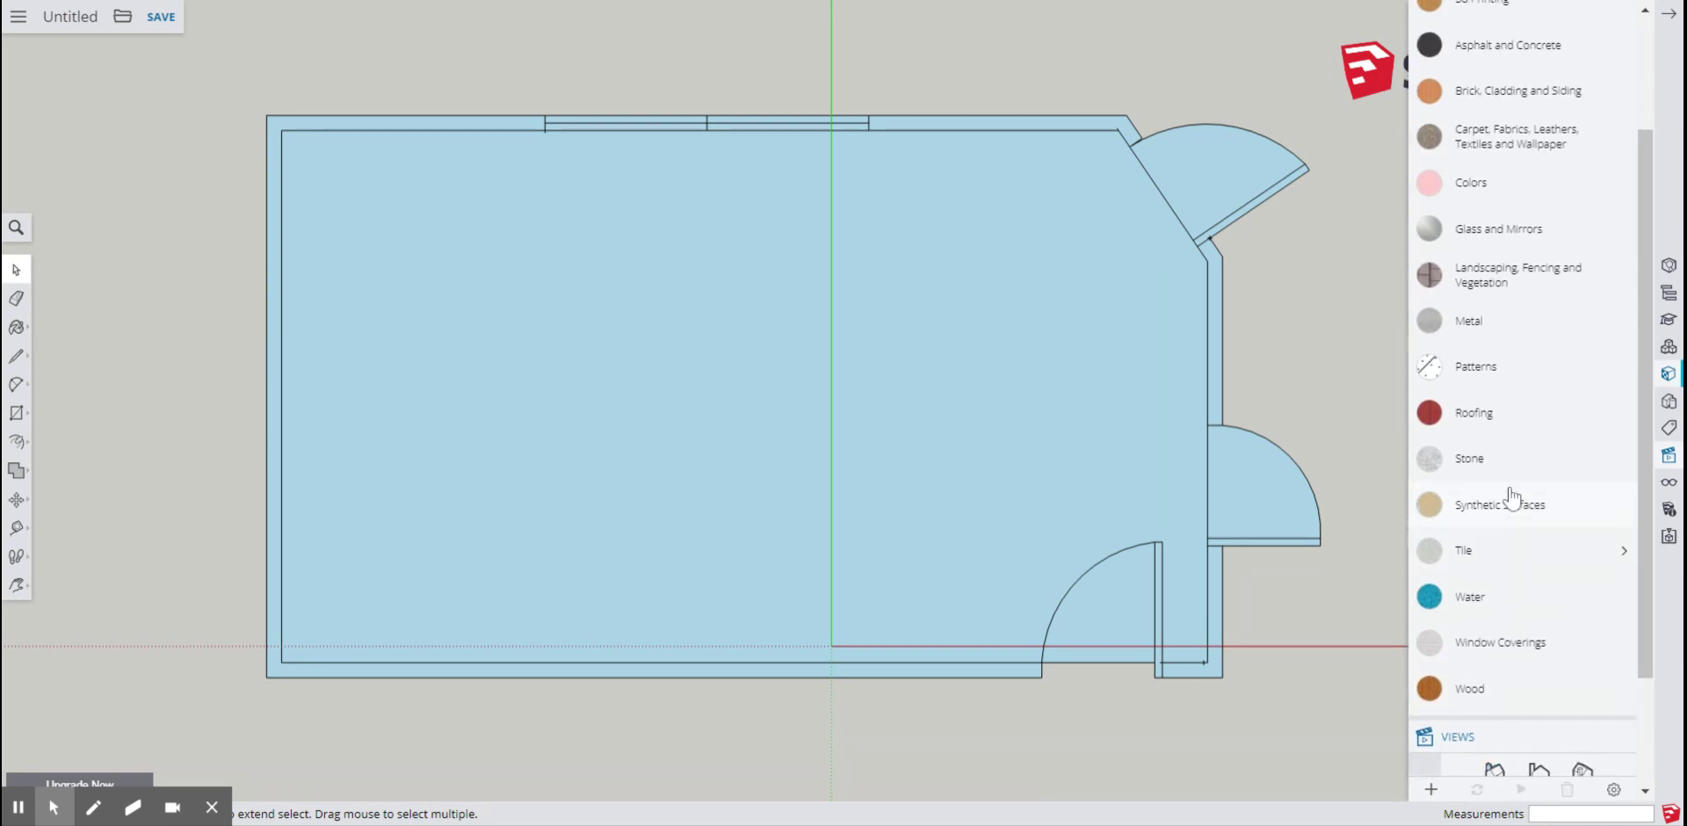
pyautogui.scroll(3, 1508, 510)
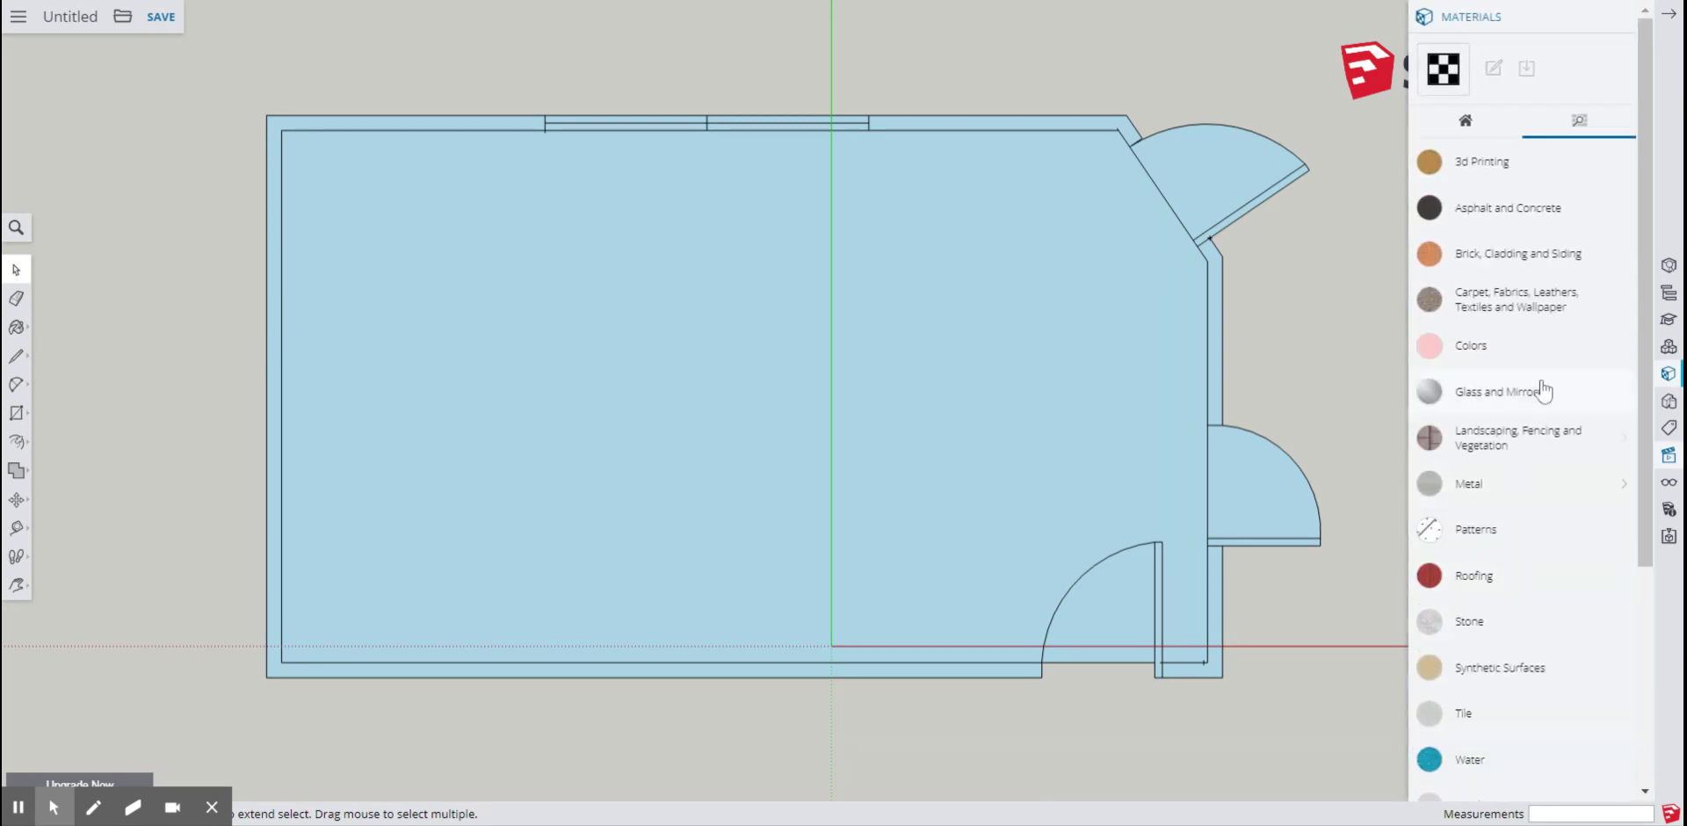
pyautogui.click(1619, 306)
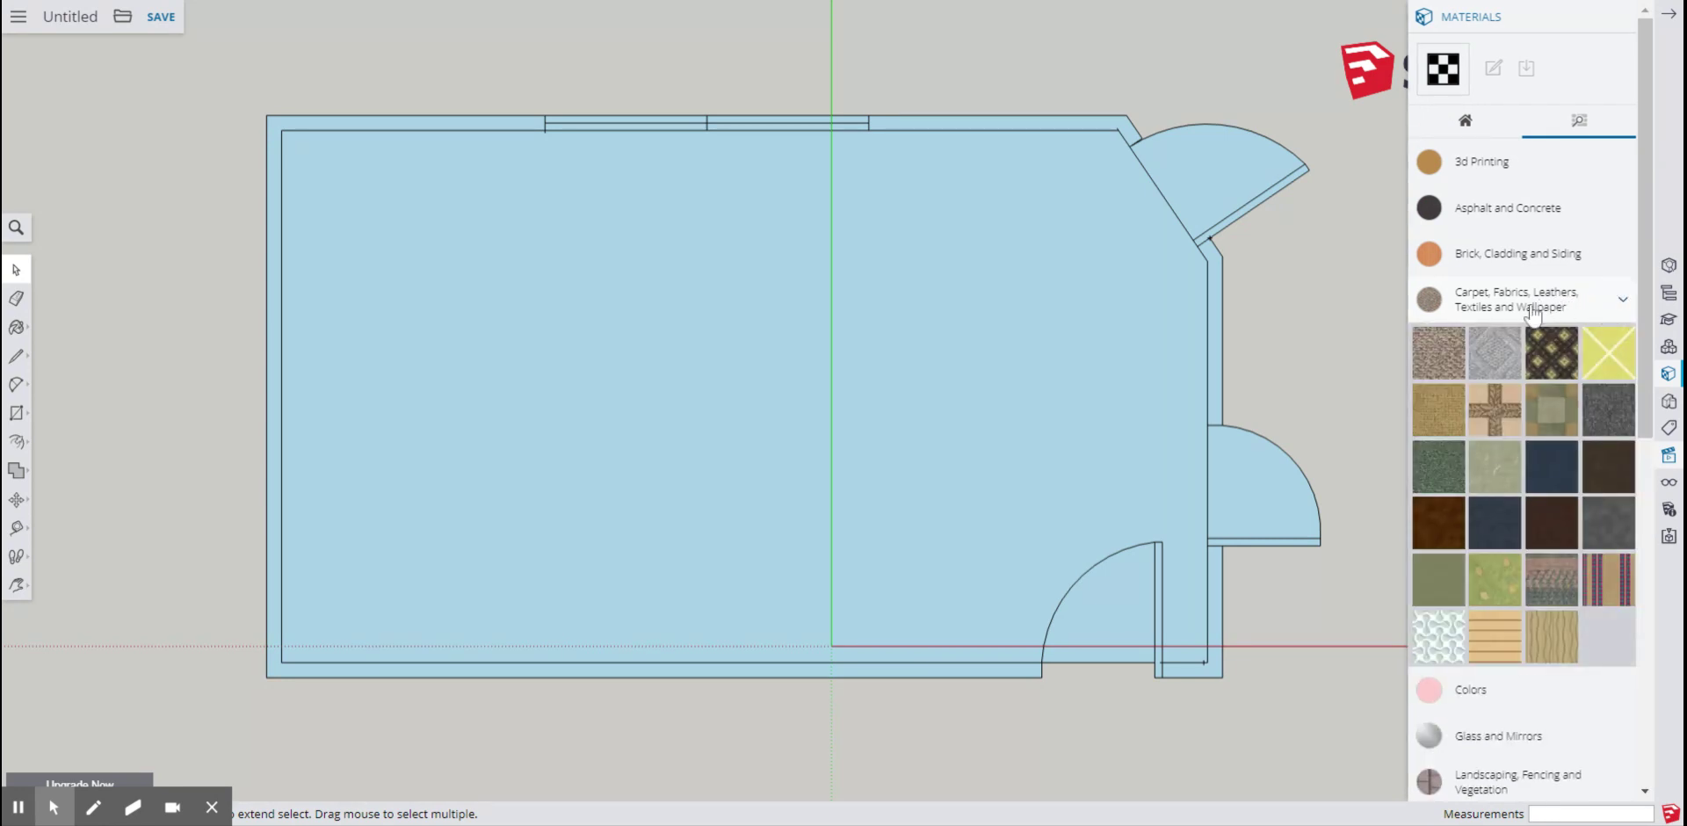
pyautogui.click(1494, 362)
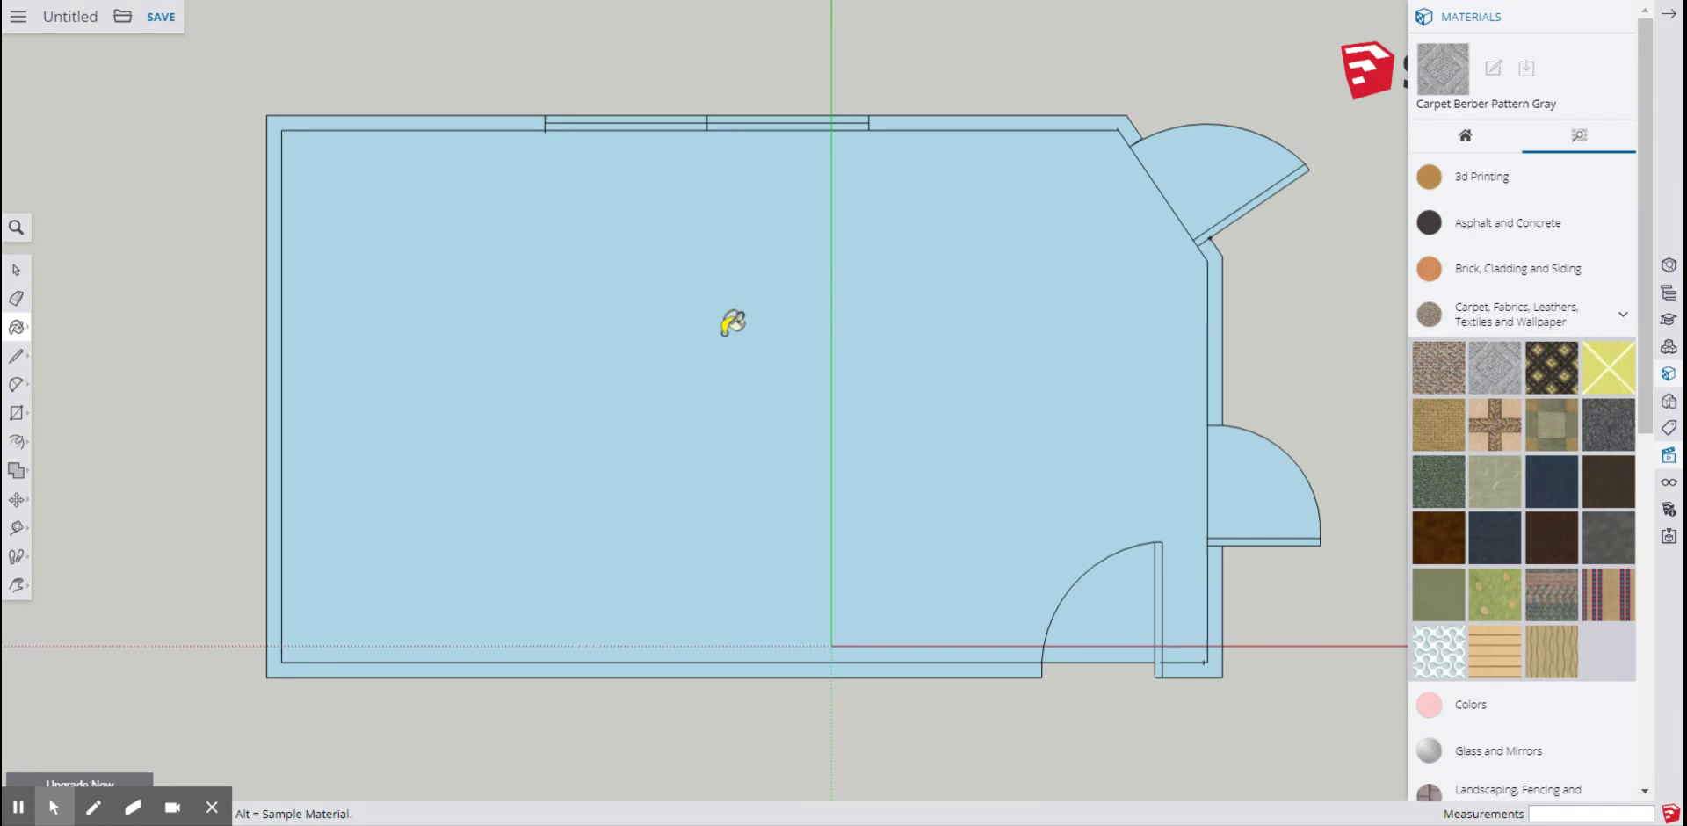
pyautogui.click(726, 333)
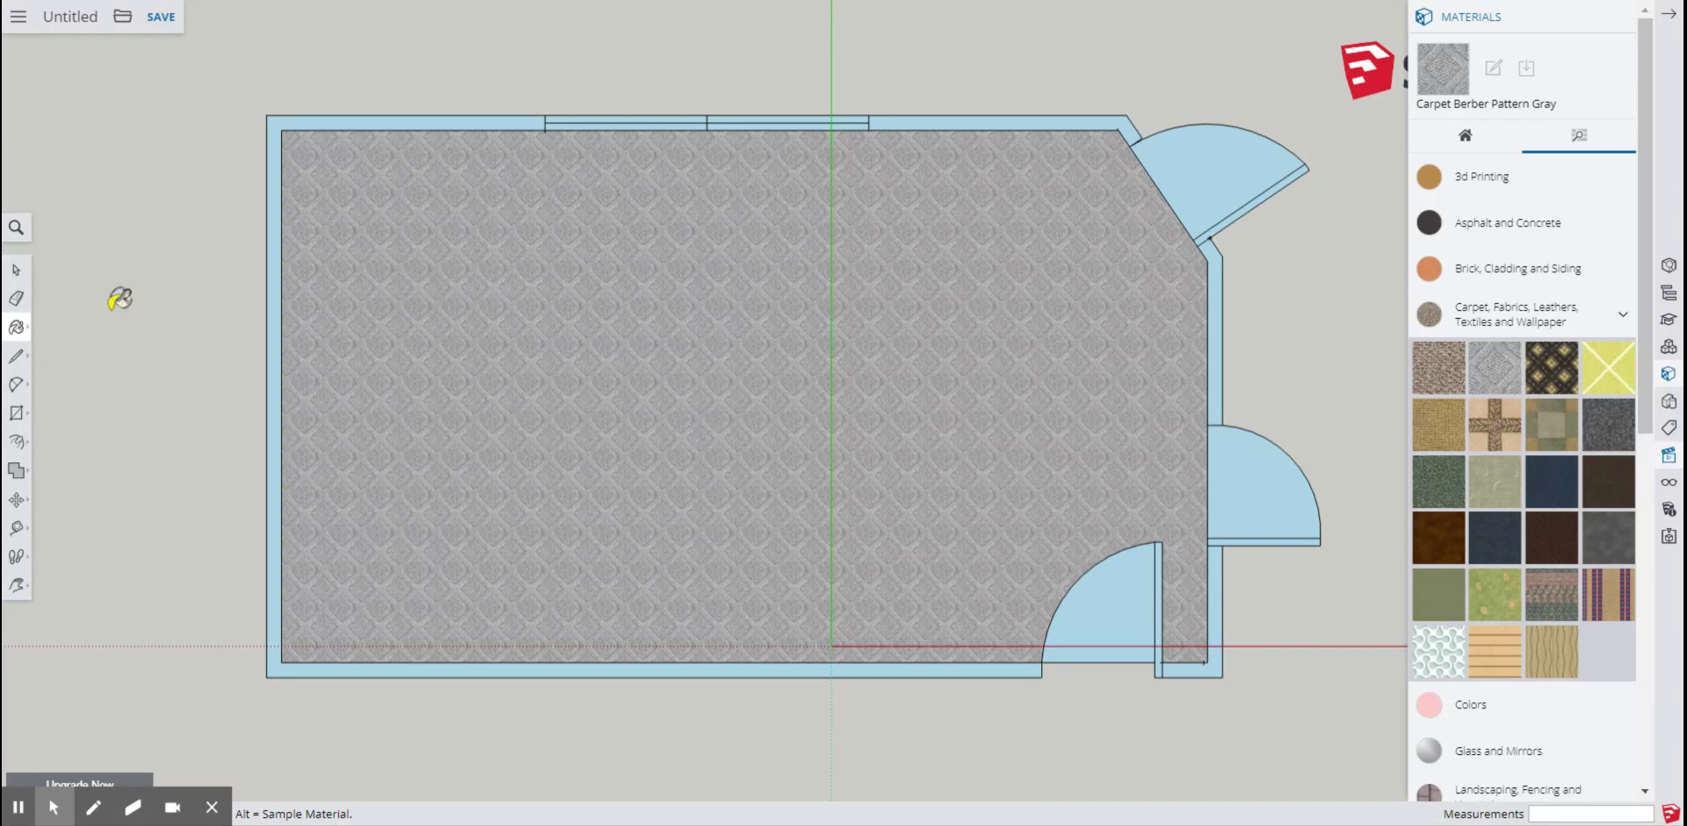
pyautogui.click(16, 270)
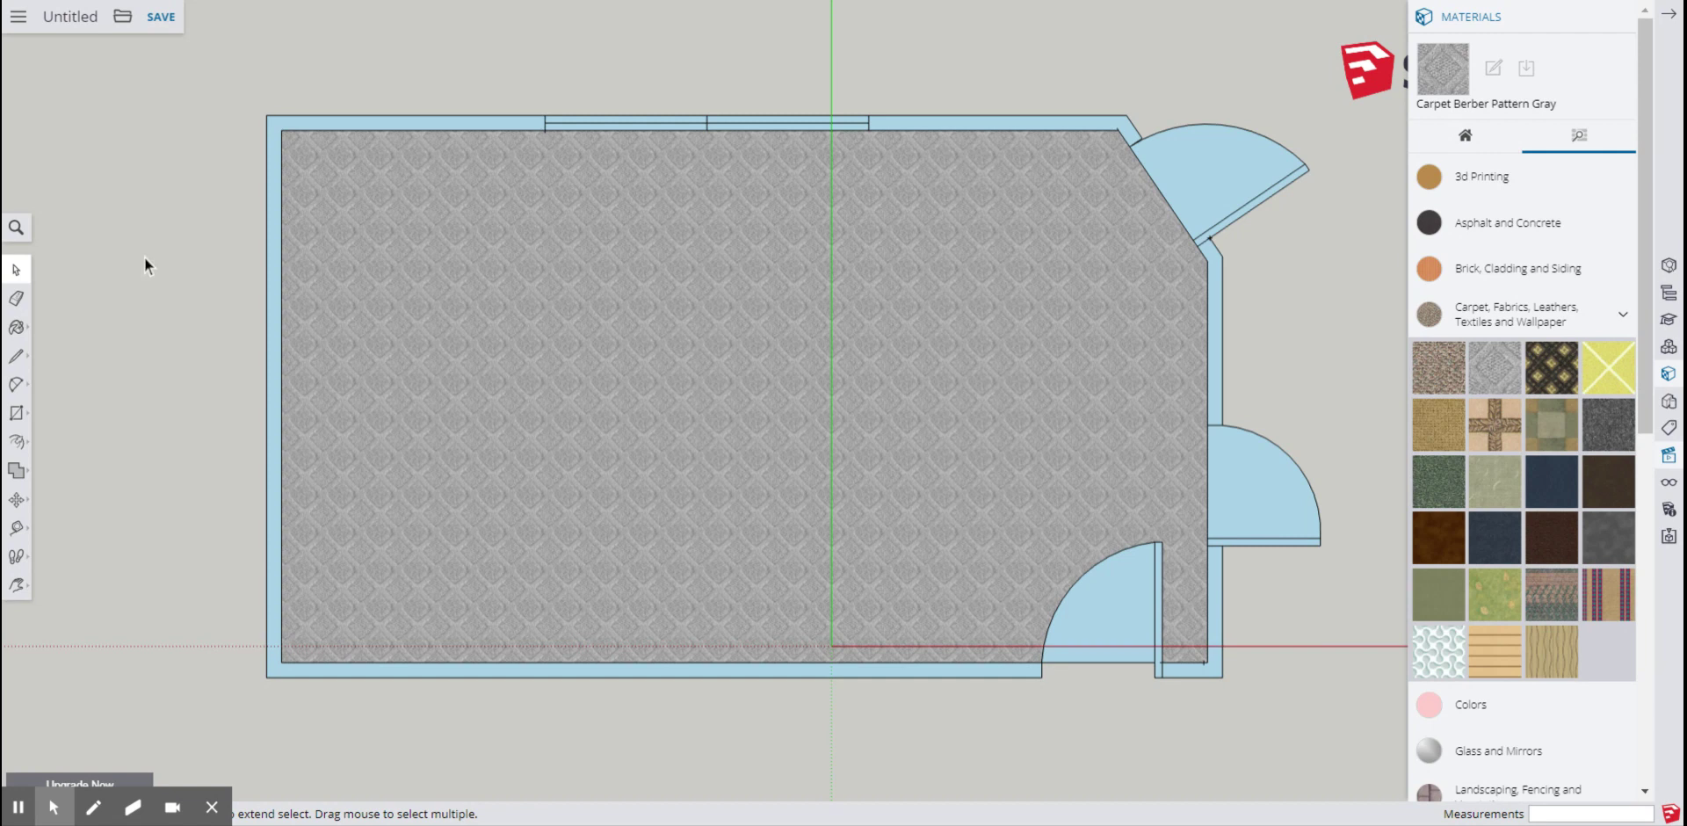
# - Save the model as Bedroom Example in the SketchUp project folder and hide the materials and views display
pyautogui.click(69, 30)
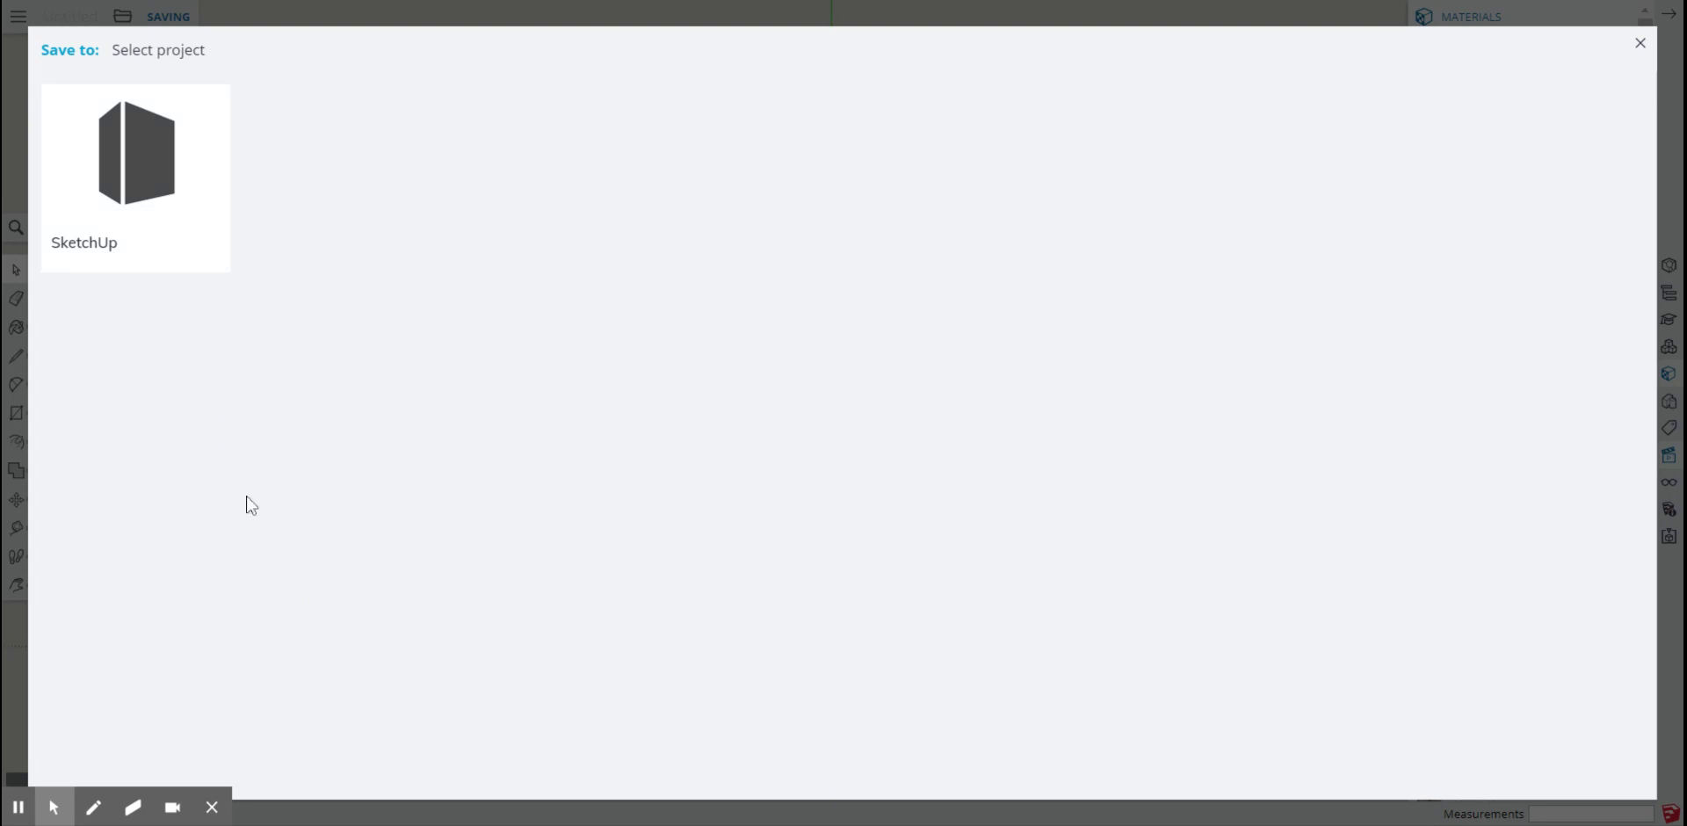
pyautogui.click(126, 169)
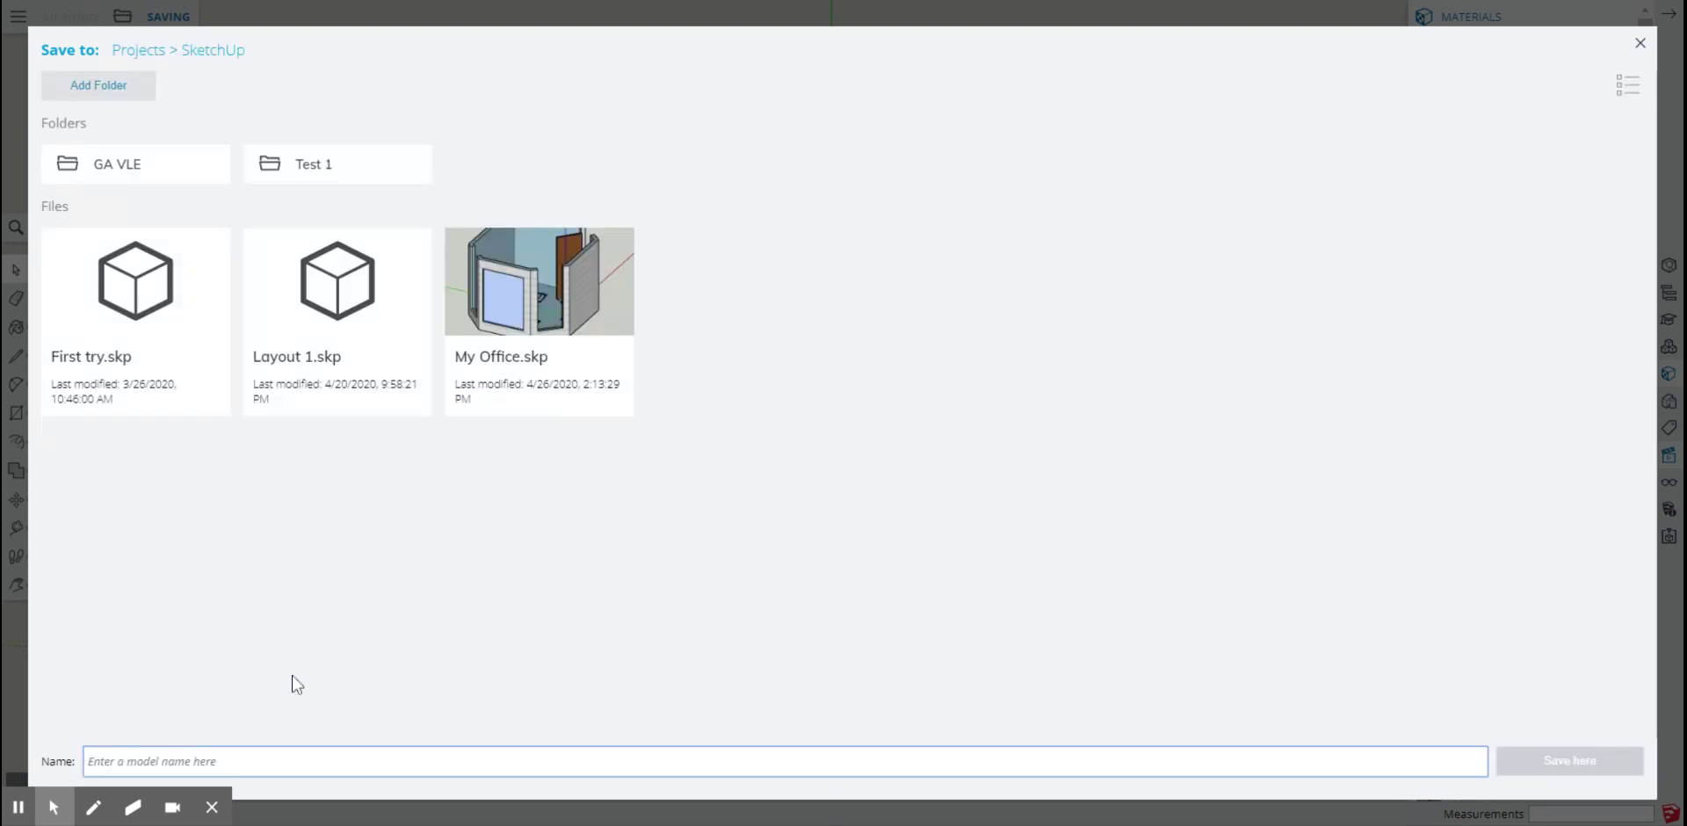
pyautogui.write('Bedroom Example')
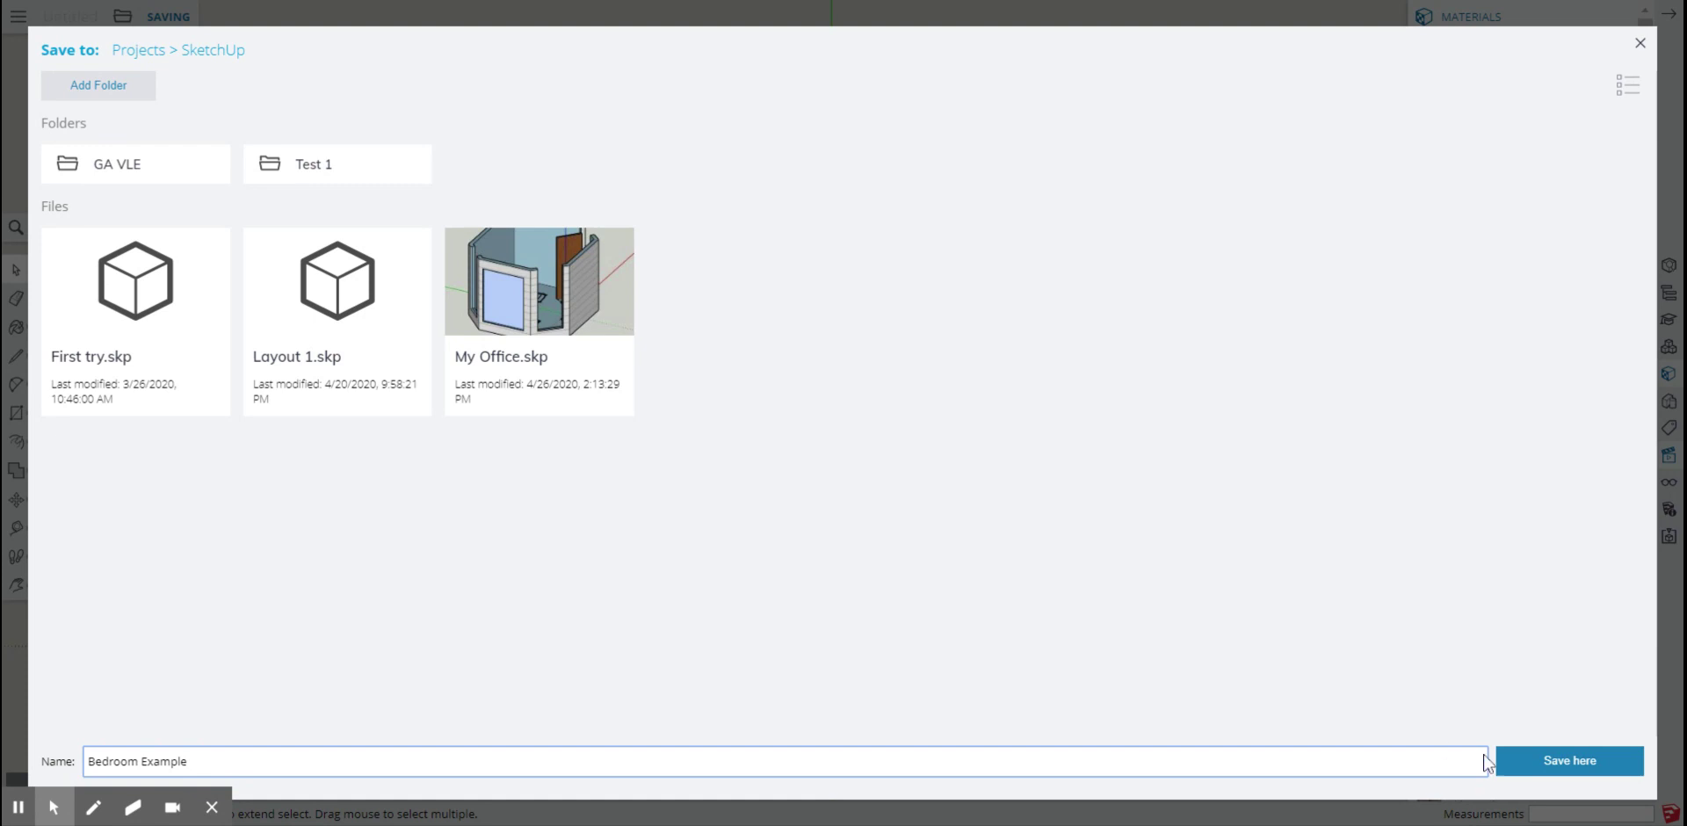
pyautogui.click(1552, 775)
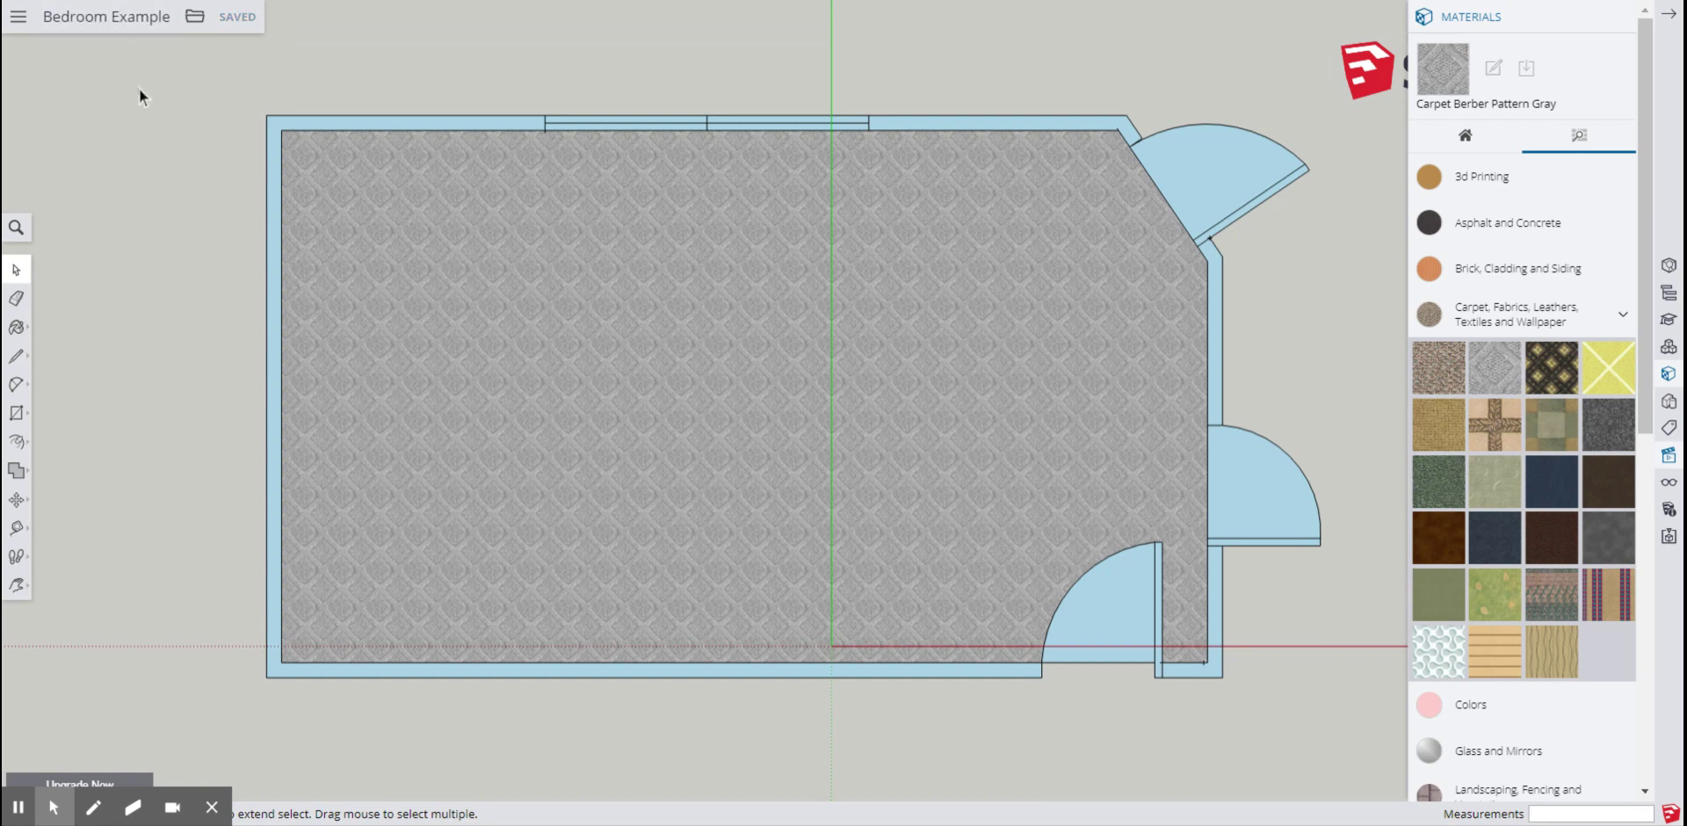
pyautogui.click(1668, 14)
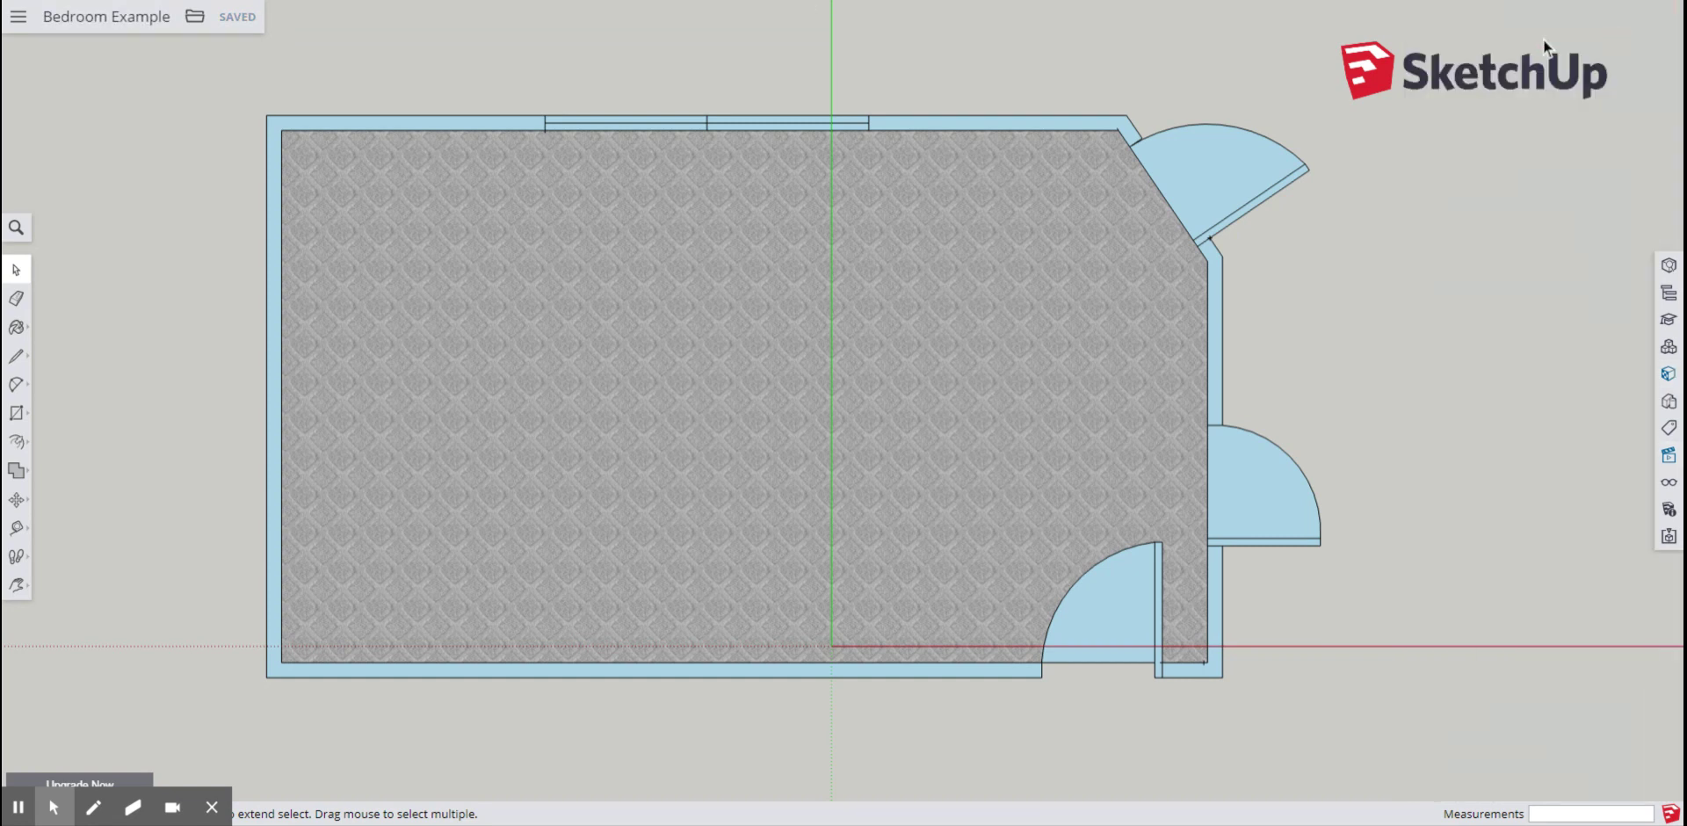